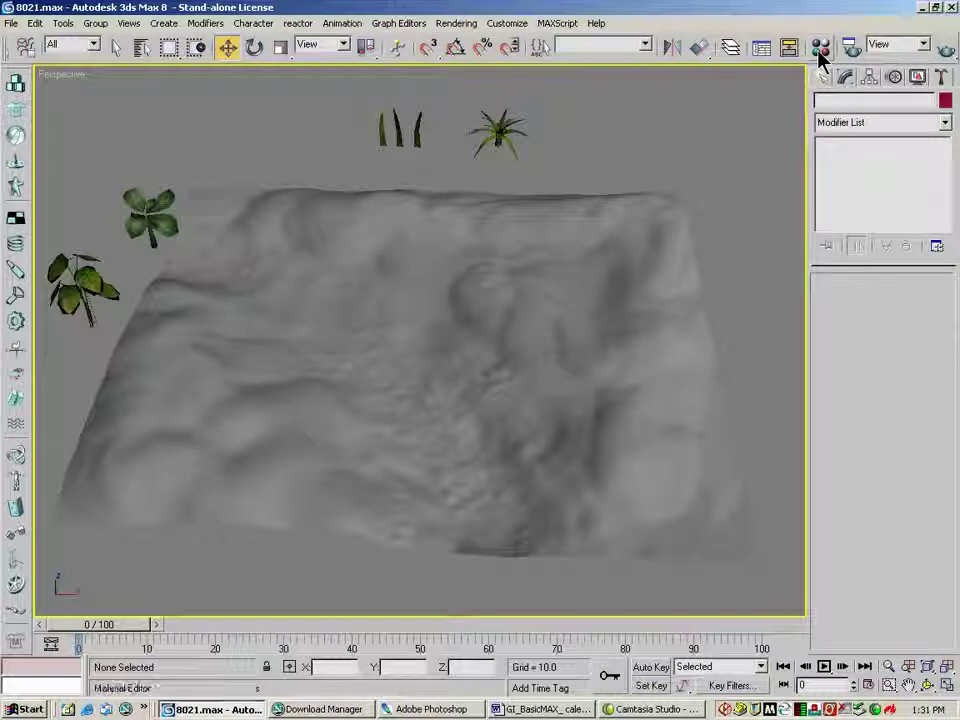
Render the Perspective view of the textured terrain, then close the finished render frame.
left_click(946, 49)
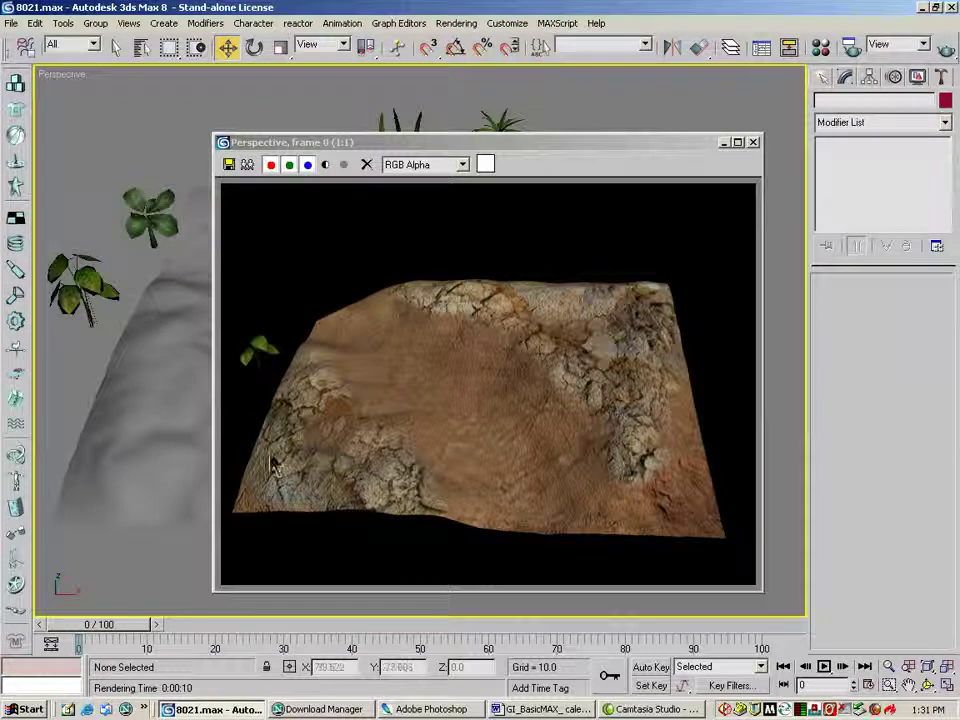
left_click(753, 142)
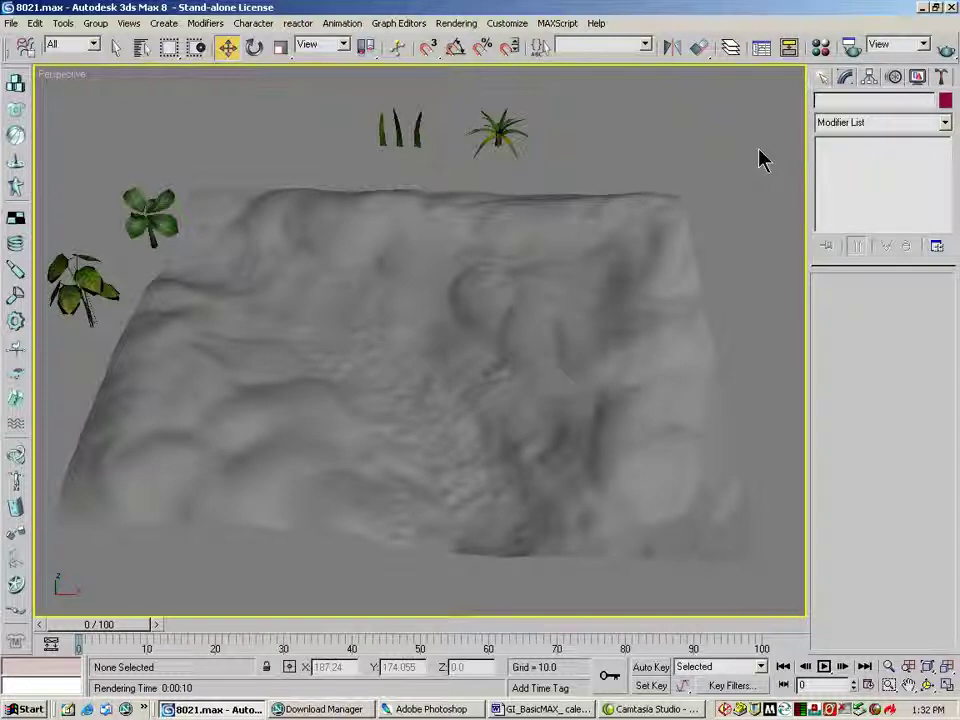
Clone the terrain as an independent Copy and name the clone 'path delete 01'.
left_click(503, 226)
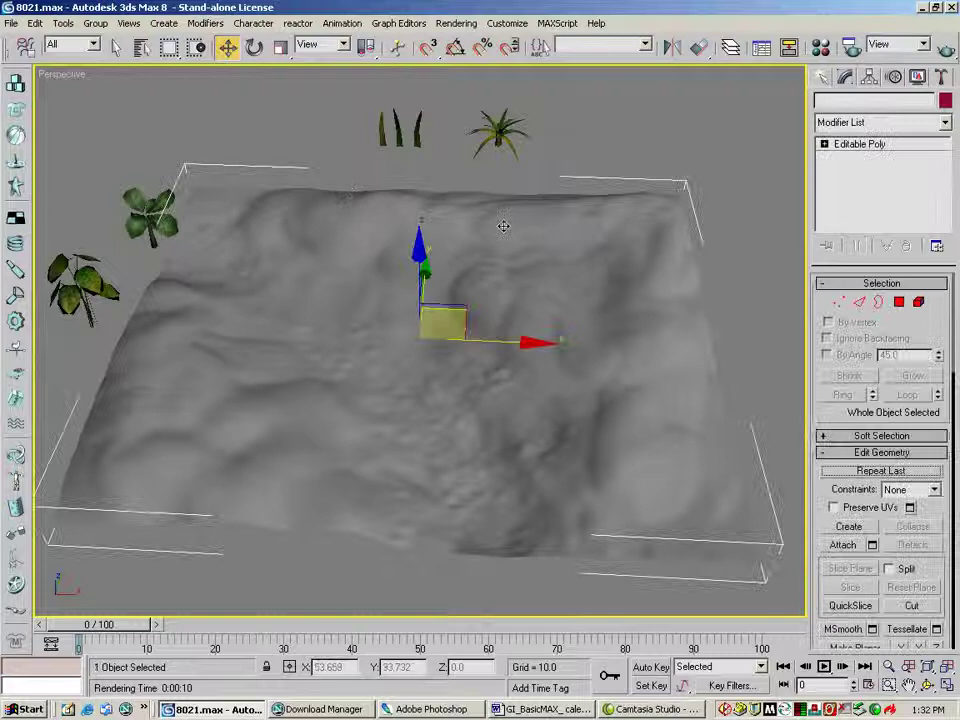
left_click(852, 146)
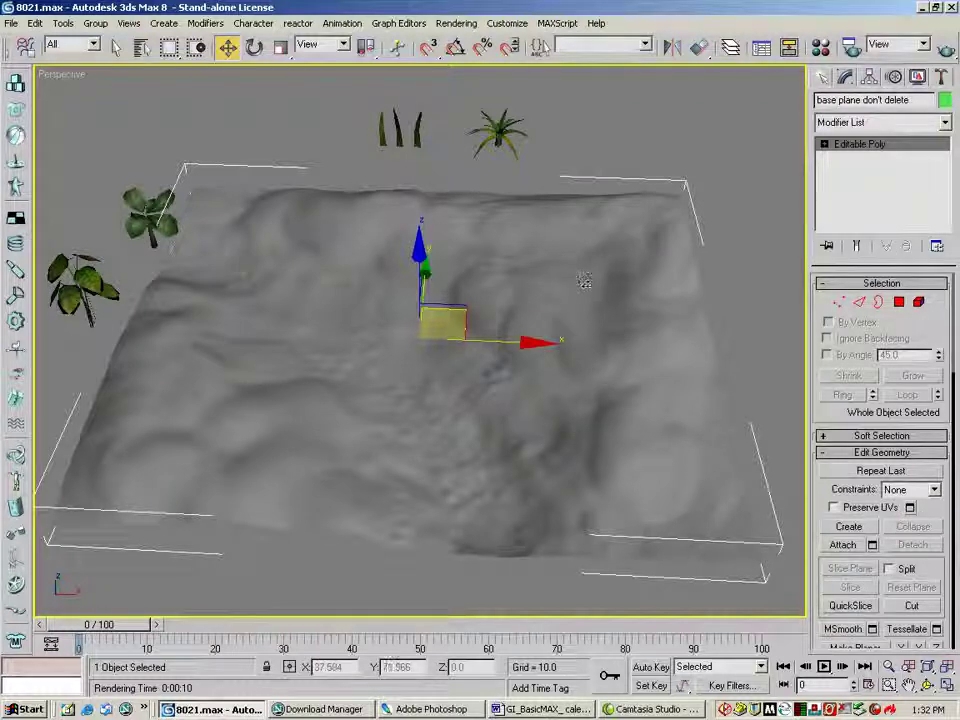
right_click(527, 231)
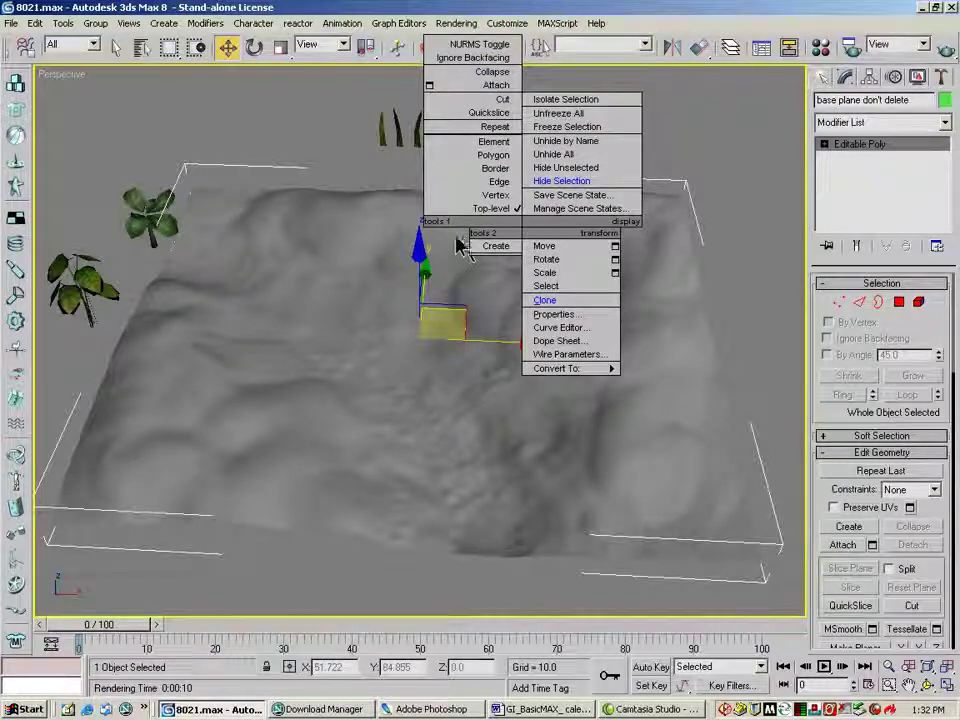
left_click(543, 303)
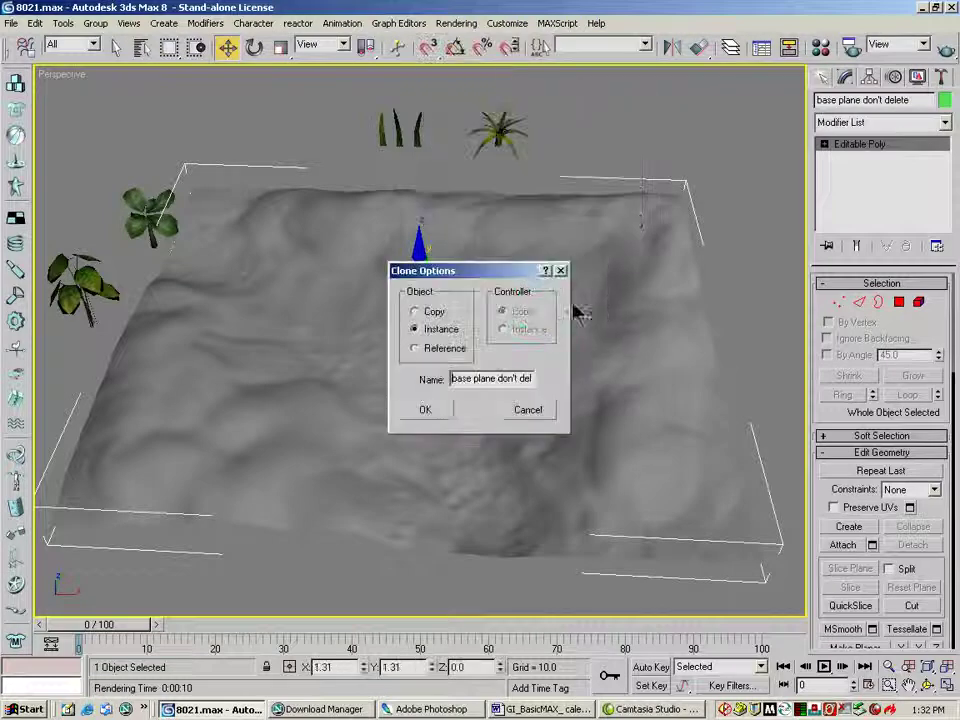
left_click(415, 312)
left_click(425, 413)
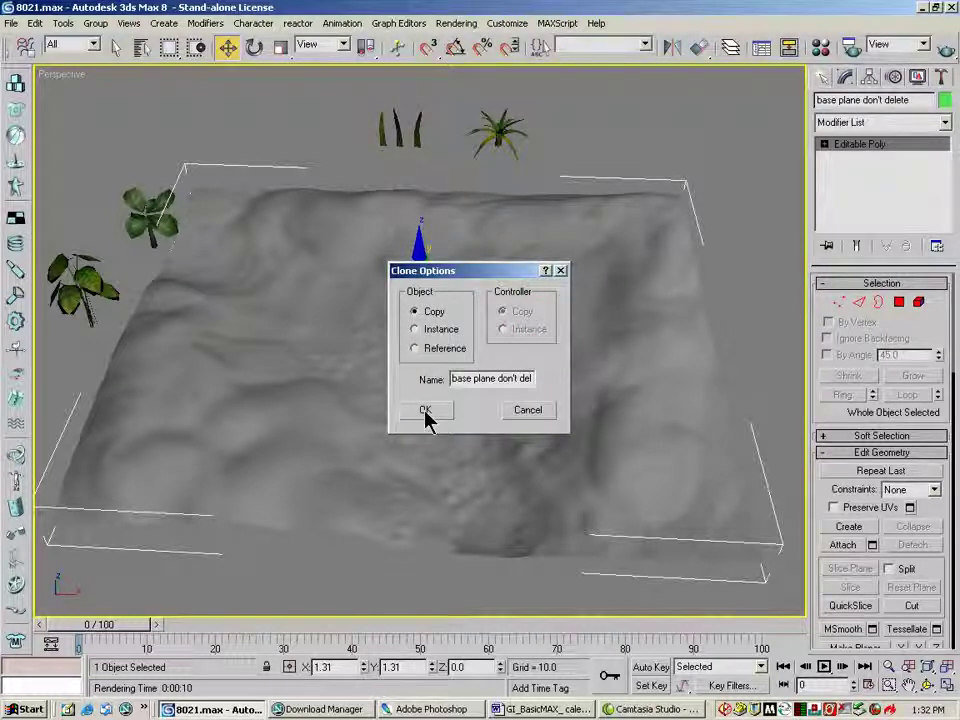
left_click(440, 410)
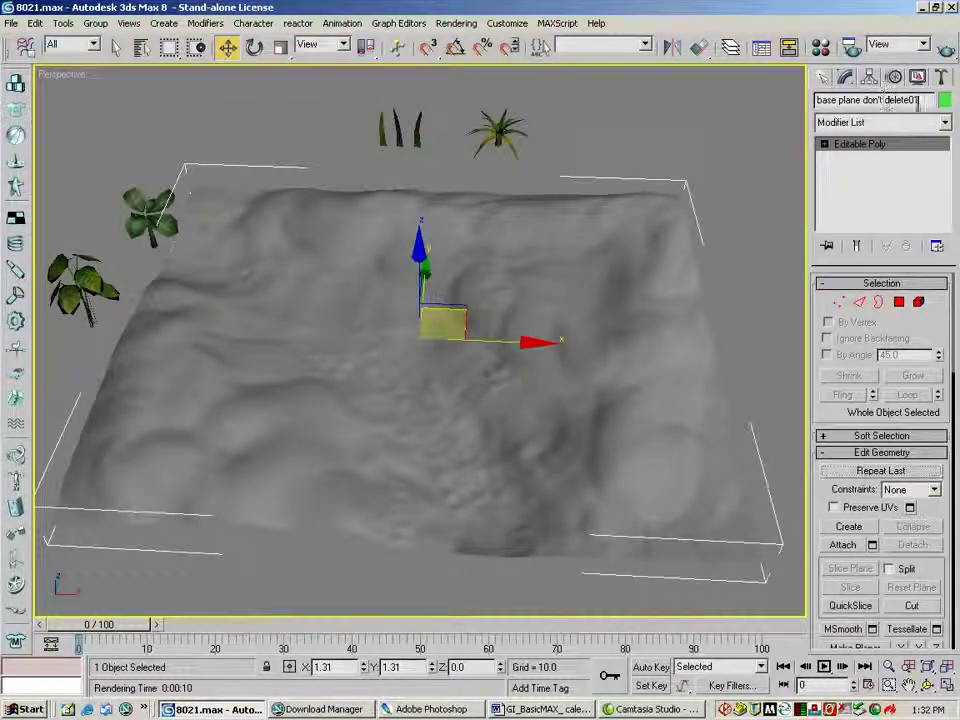
left_click(866, 100)
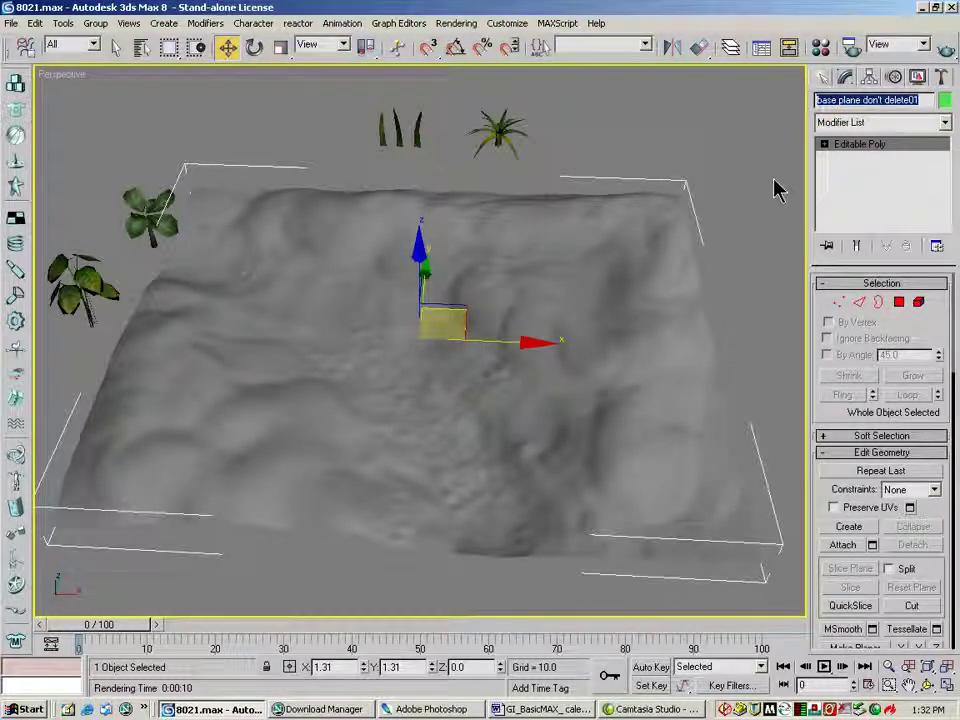
type("pal")
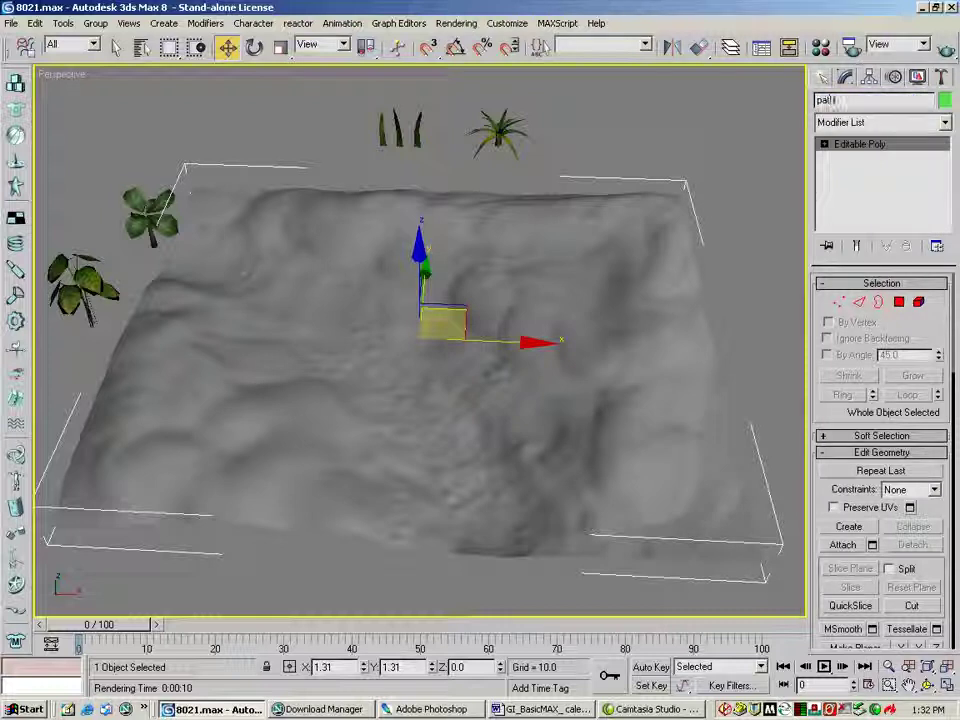
type("h delete 01")
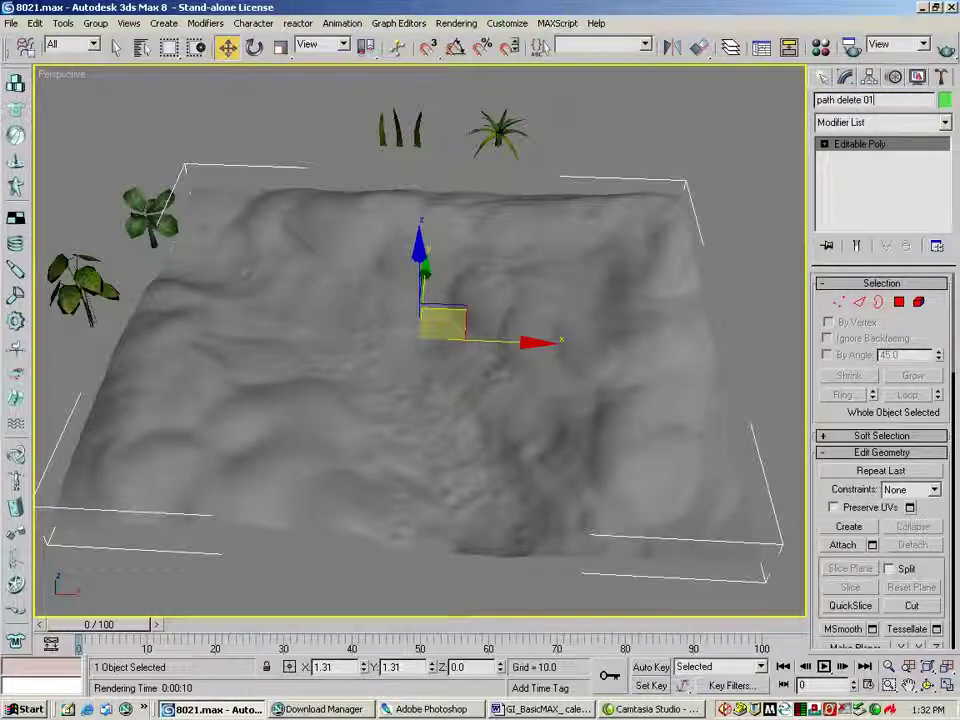
Select 'path delete 01' by name and isolate it from the other objects.
left_click(673, 145)
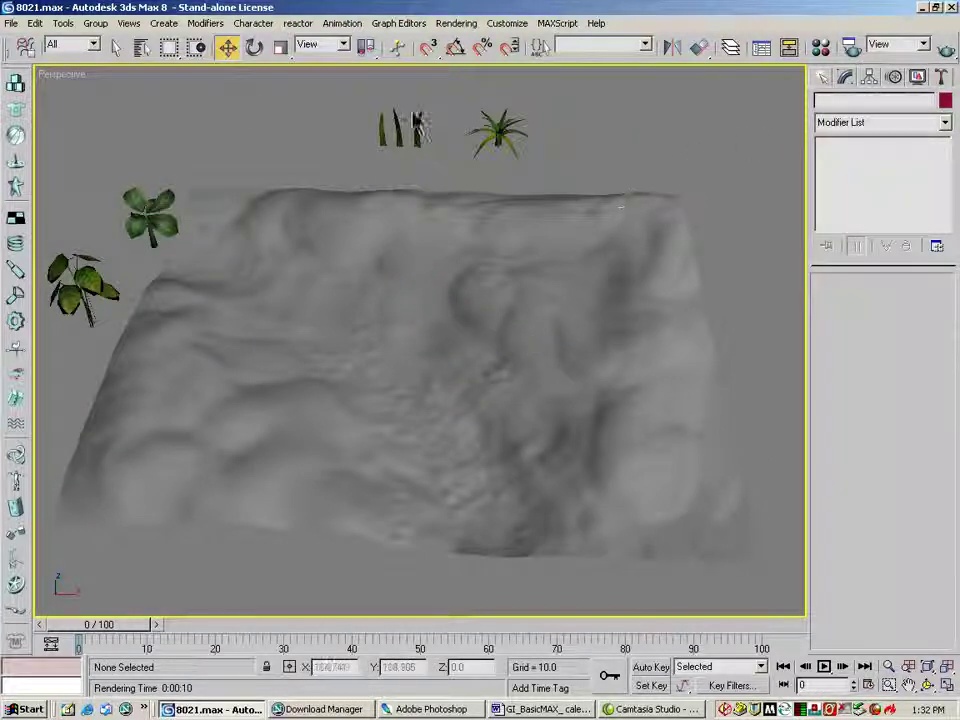
left_click(141, 47)
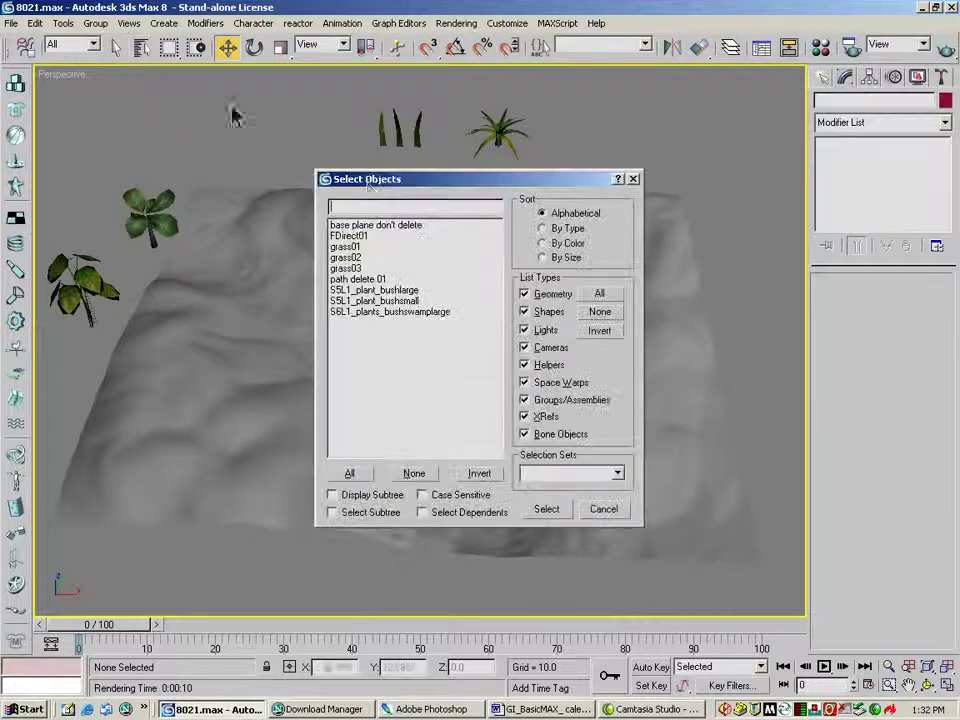
left_click(407, 278)
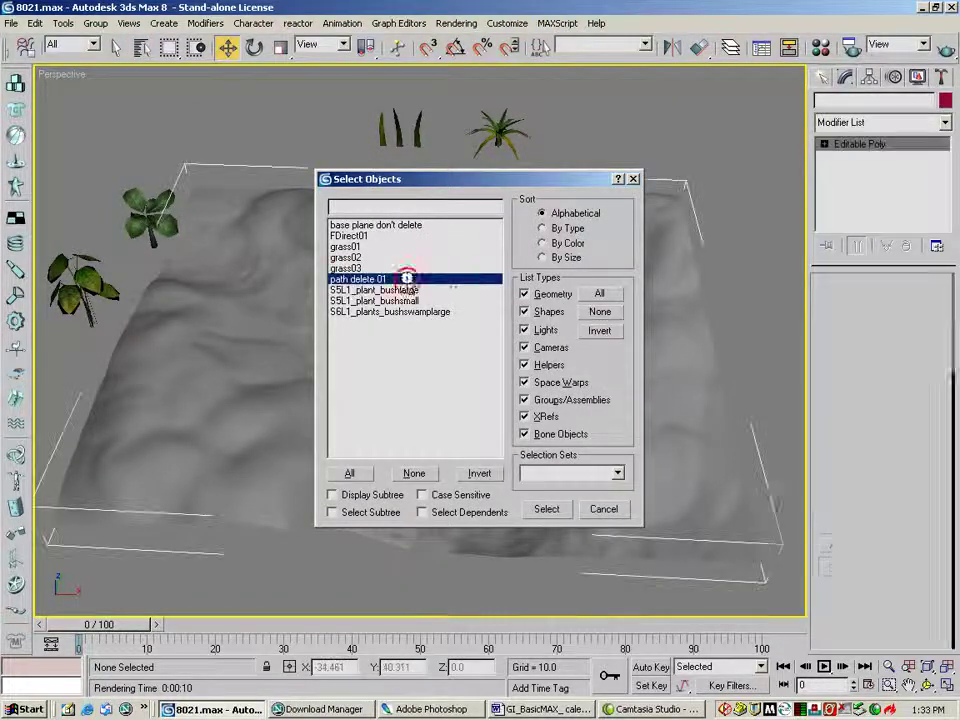
double_click(407, 278)
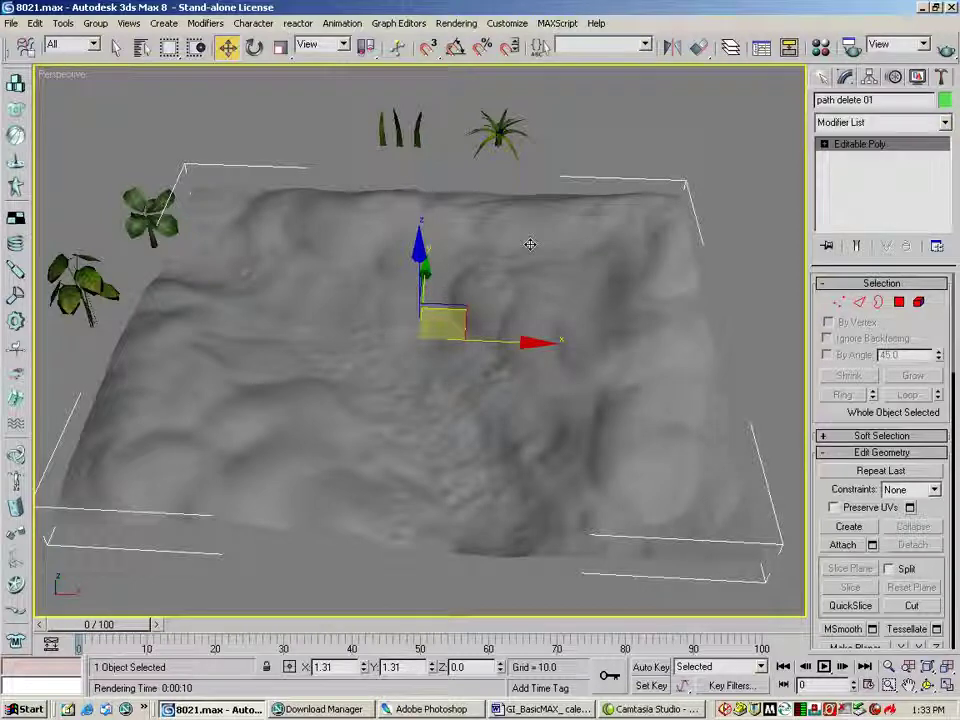
right_click(530, 244)
left_click(561, 118)
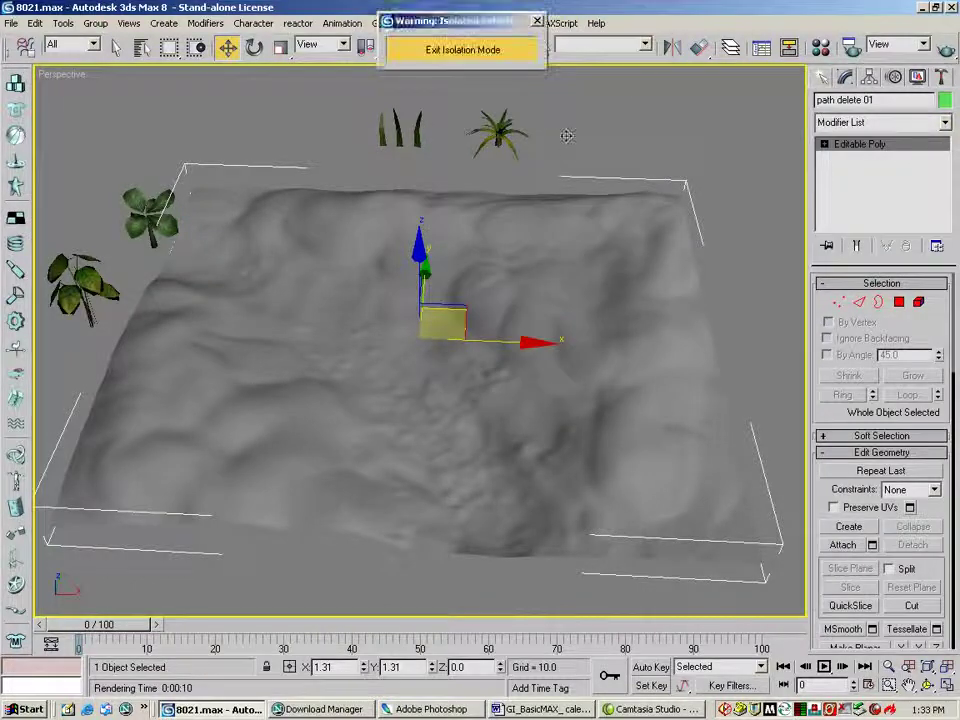
Orbit to a top-down view and zoom in until the terrain fills the viewport.
left_click(927, 685)
left_click_drag(800, 612, 426, 400)
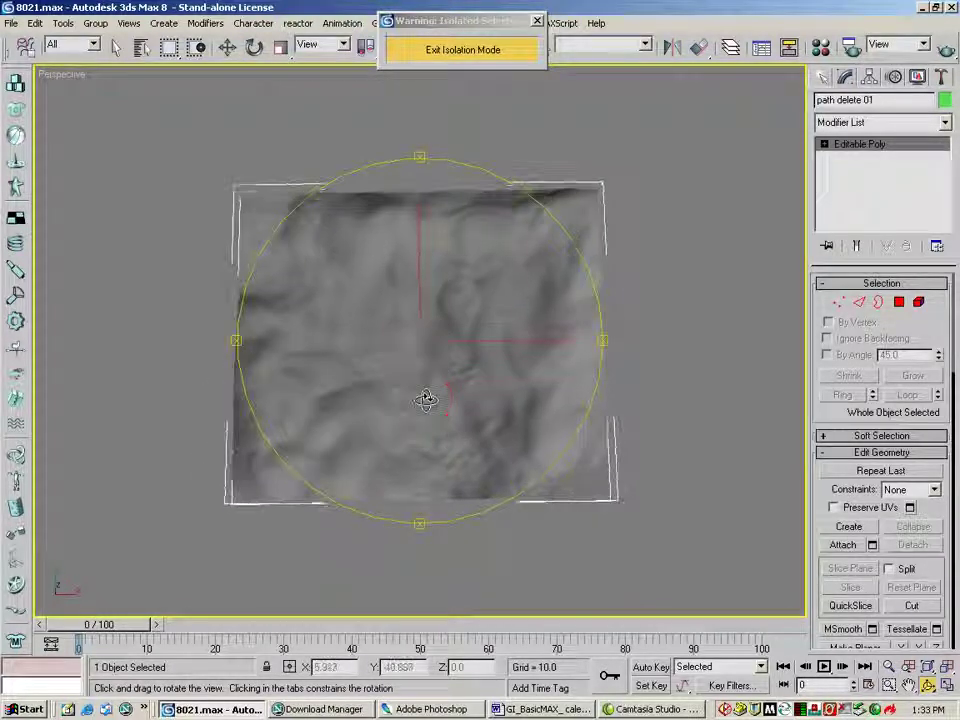
left_click(888, 685)
left_click_drag(504, 474, 356, 326)
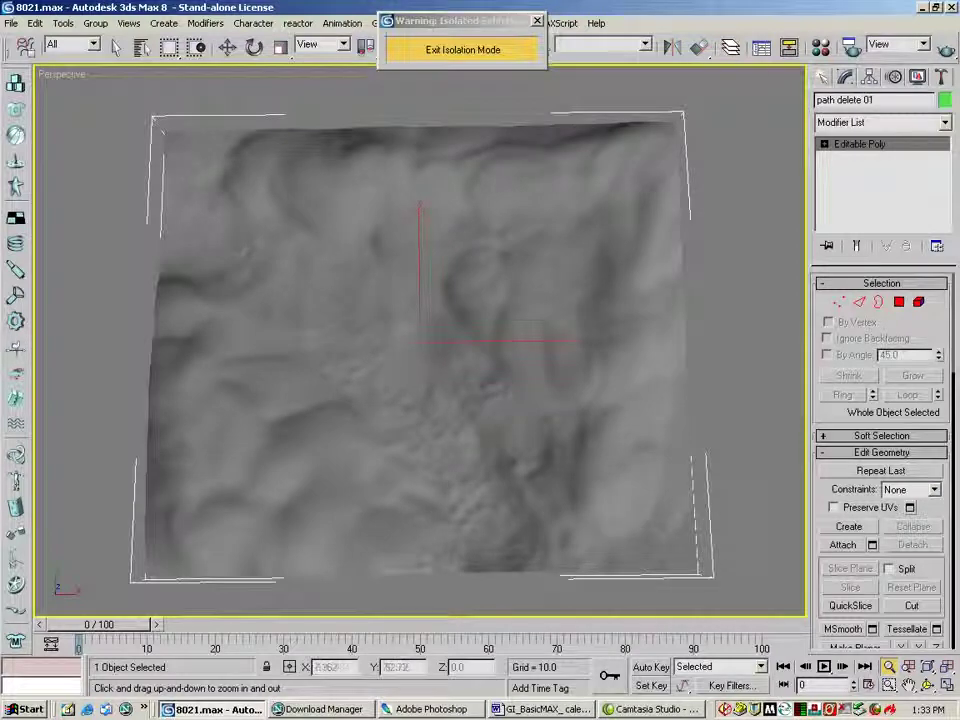
At Polygon level, lasso the 4000 diagonal path polygons and delete them.
left_click(899, 302)
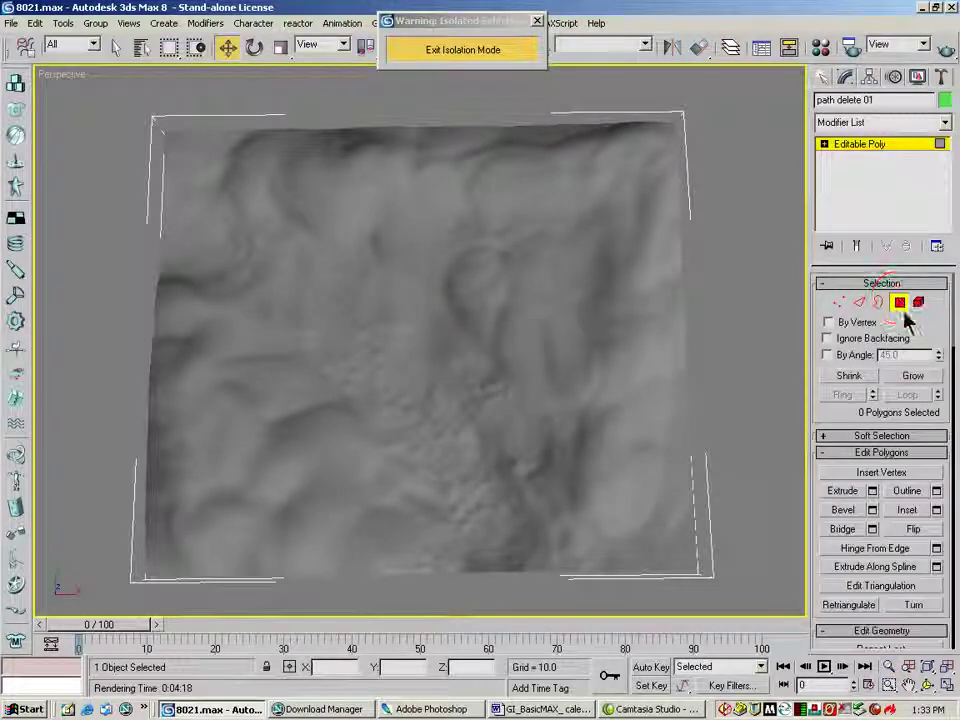
left_click(168, 47)
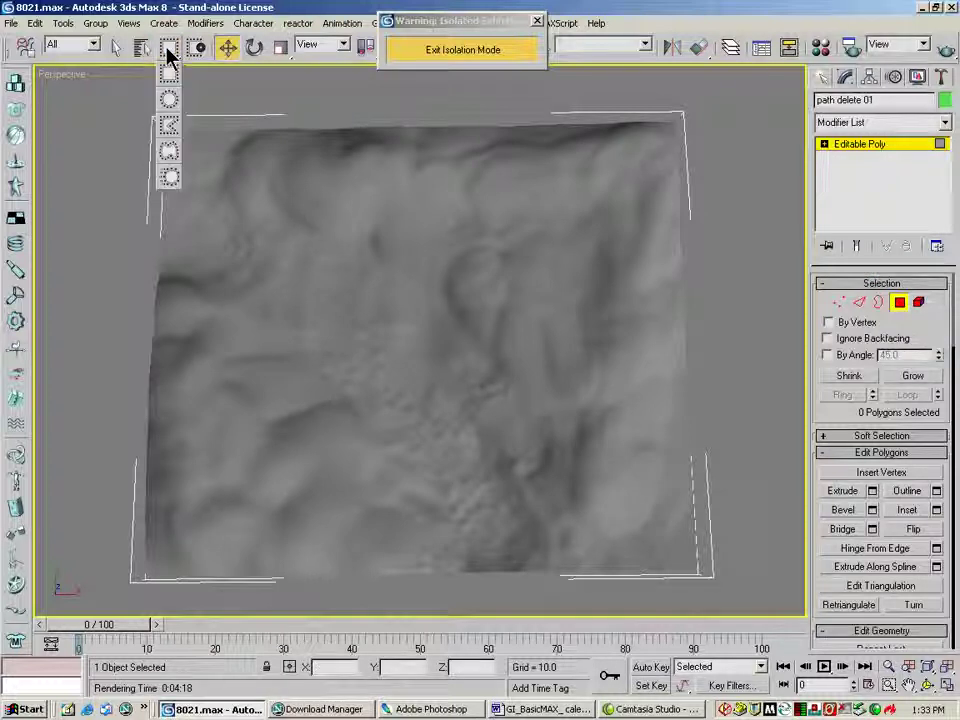
left_click_drag(166, 49, 177, 155)
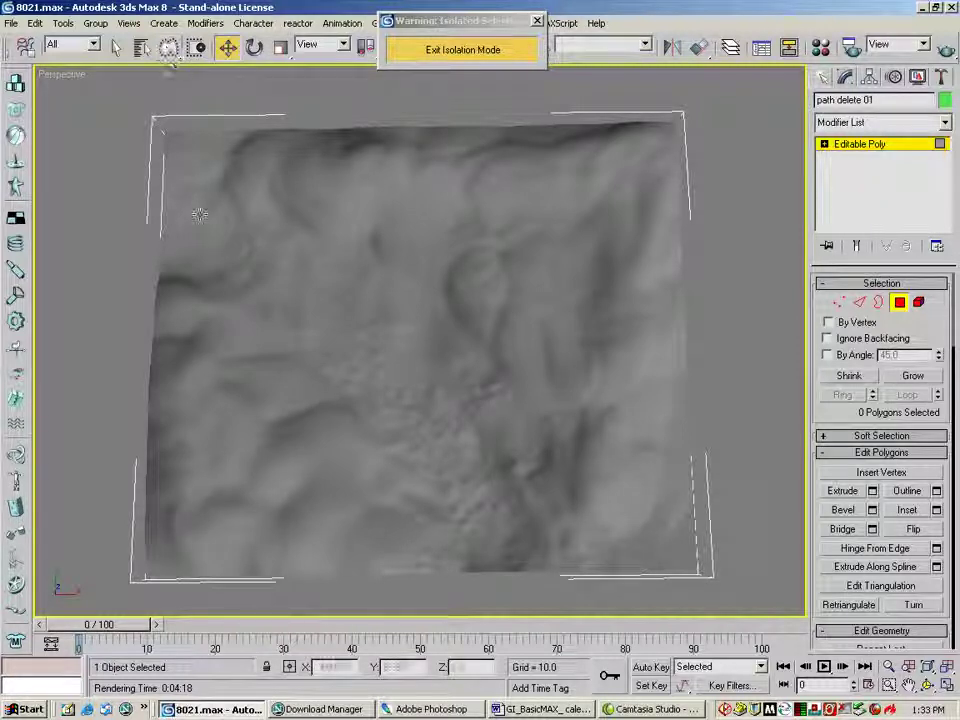
mouse_move(147, 264)
left_mouse_down()
mouse_move(218, 288)
mouse_move(253, 360)
left_mouse_up()
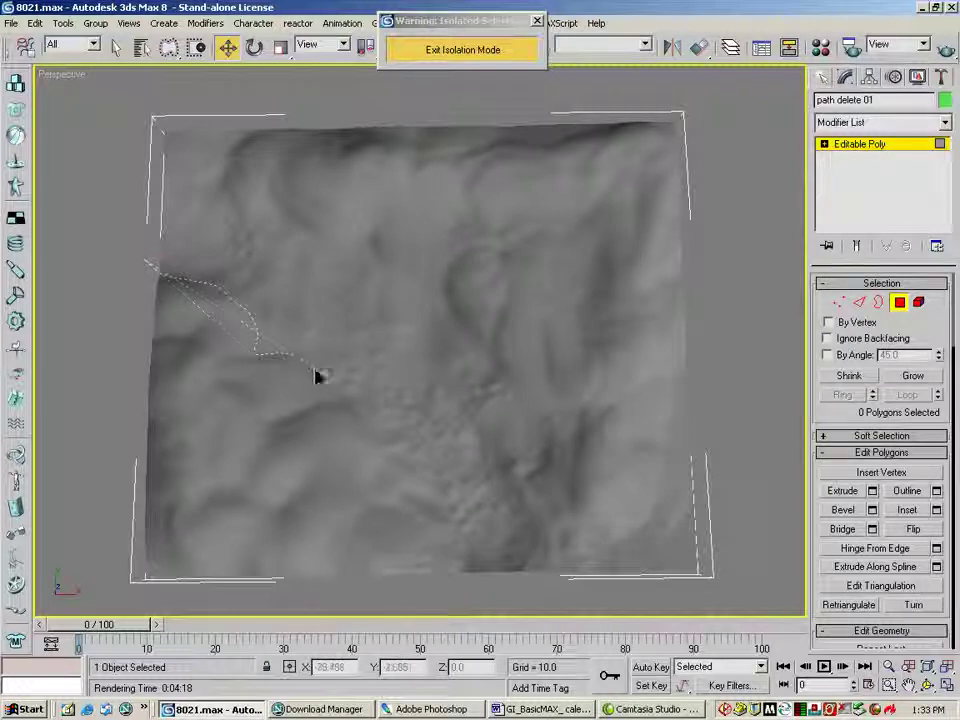
mouse_move(316, 375)
left_mouse_down()
mouse_move(447, 501)
mouse_move(444, 561)
mouse_move(474, 600)
mouse_move(590, 594)
mouse_move(602, 544)
mouse_move(525, 491)
mouse_move(500, 448)
mouse_move(469, 347)
mouse_move(431, 300)
mouse_move(287, 214)
mouse_move(246, 220)
mouse_move(231, 180)
mouse_move(257, 133)
mouse_move(144, 184)
mouse_move(150, 285)
left_mouse_up()
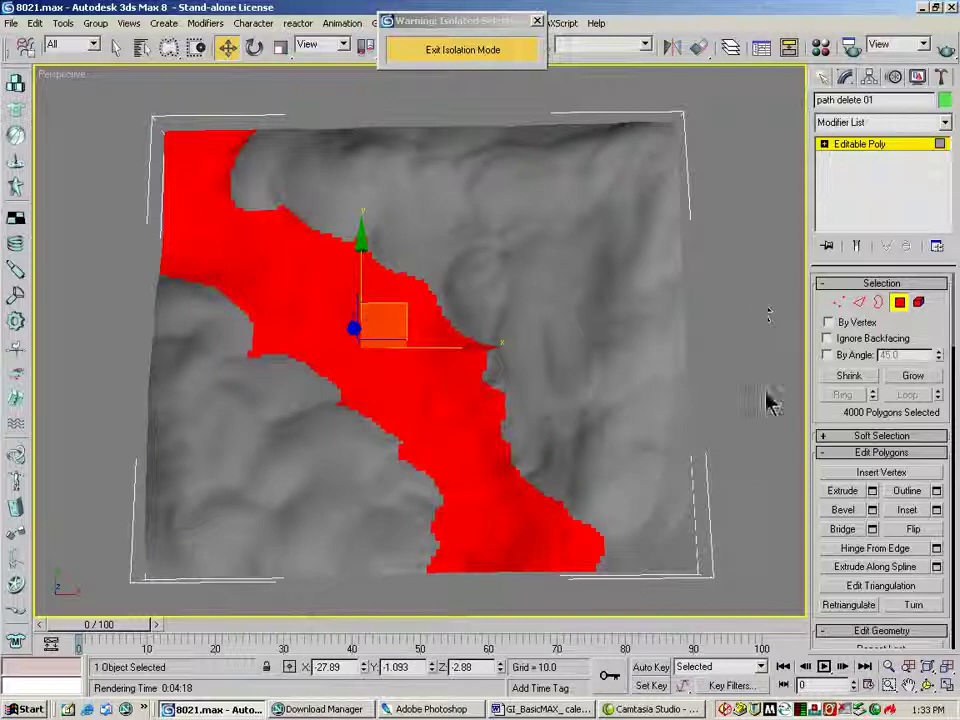
key("Delete")
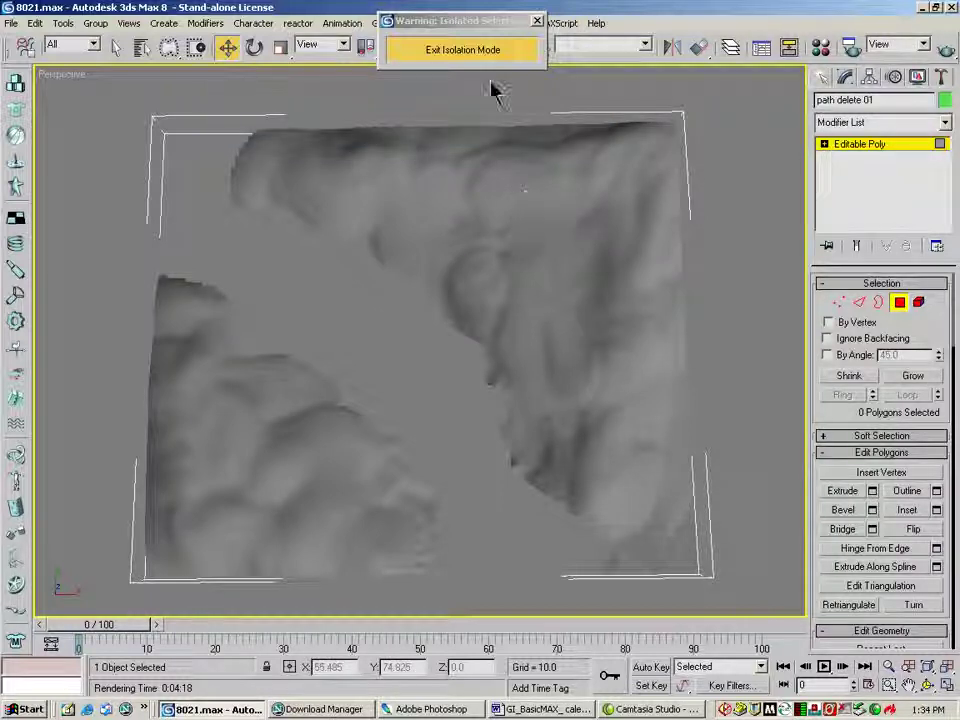
Clone the path terrain into a new copy, path delete 03, and select it.
right_click(540, 230)
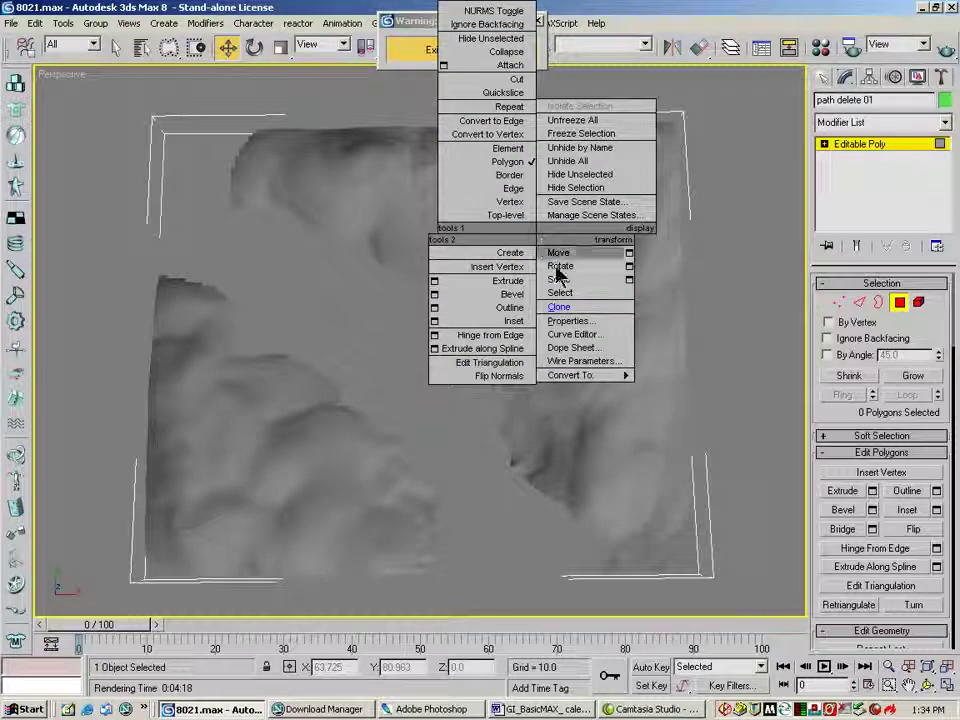
left_click(560, 310)
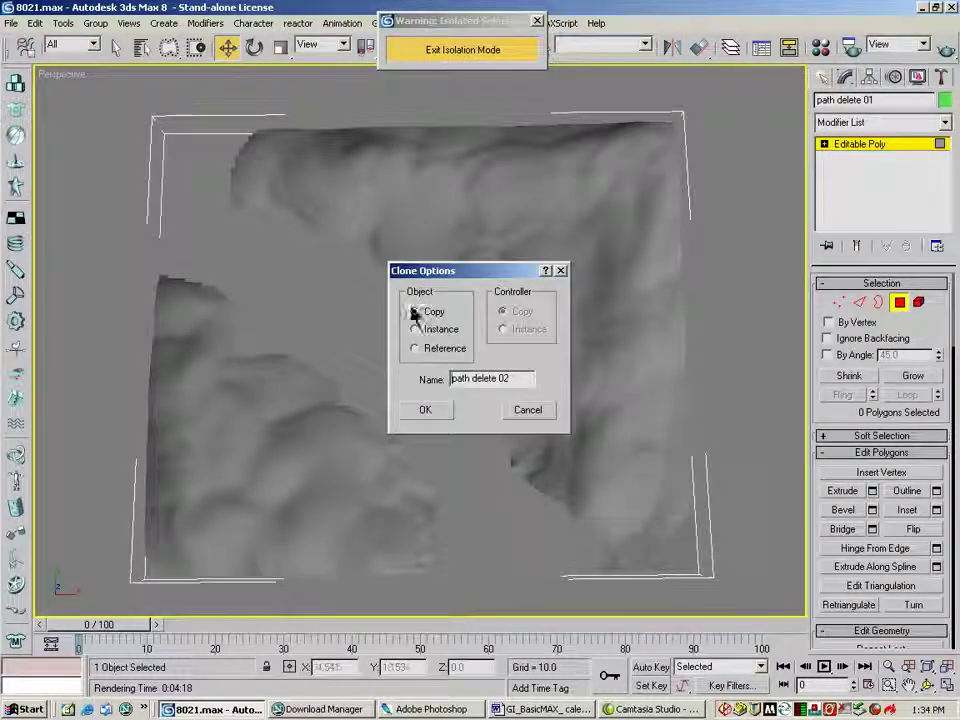
left_click(433, 418)
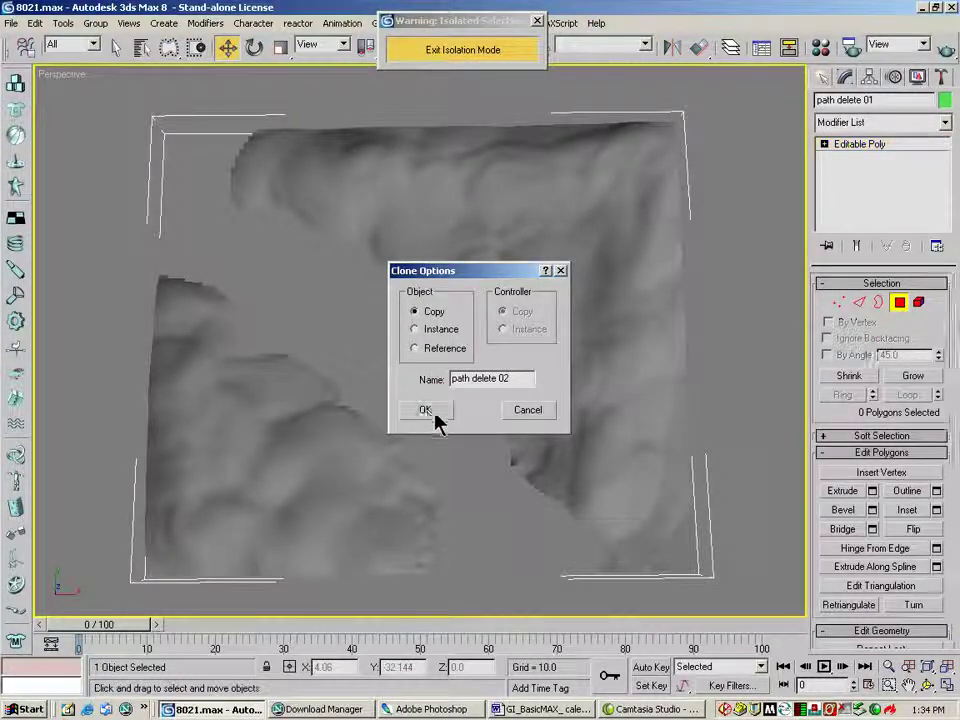
left_click(945, 121)
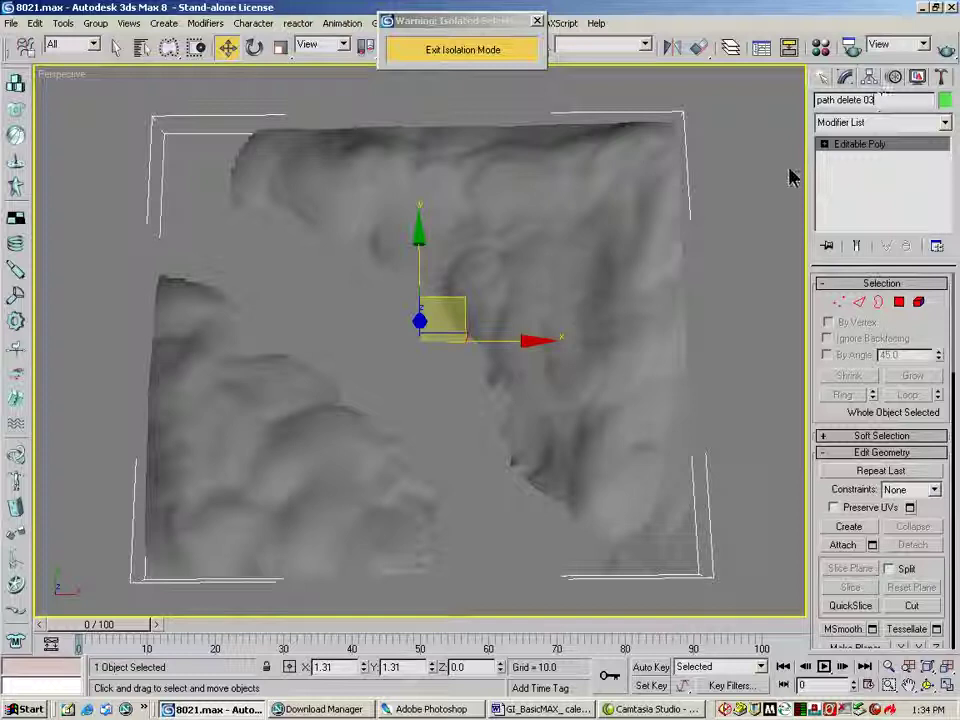
left_click(755, 140)
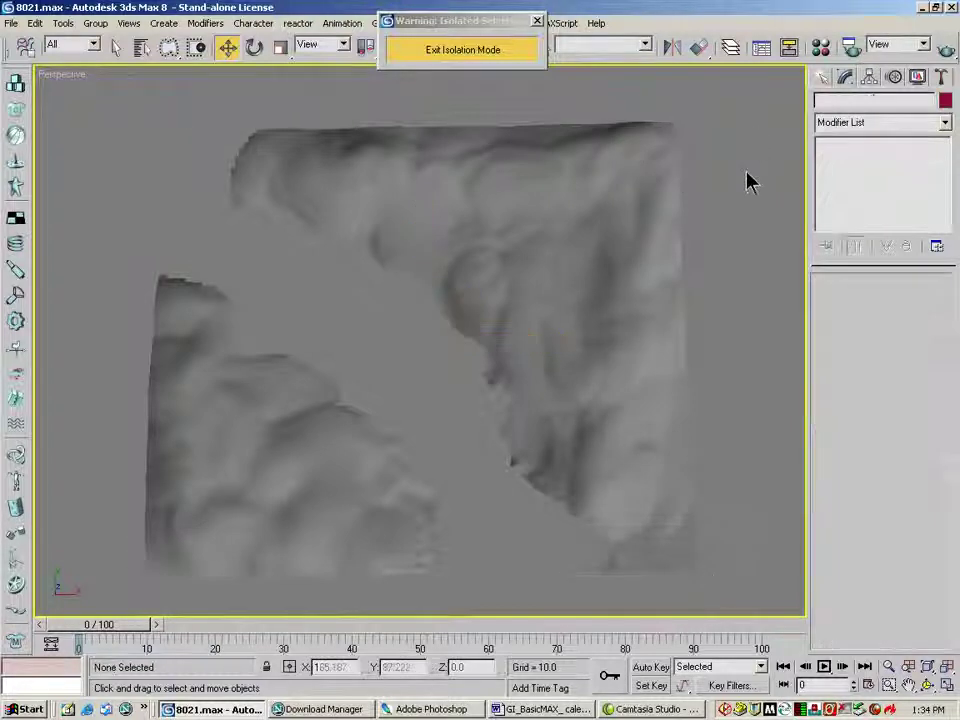
left_click(660, 150)
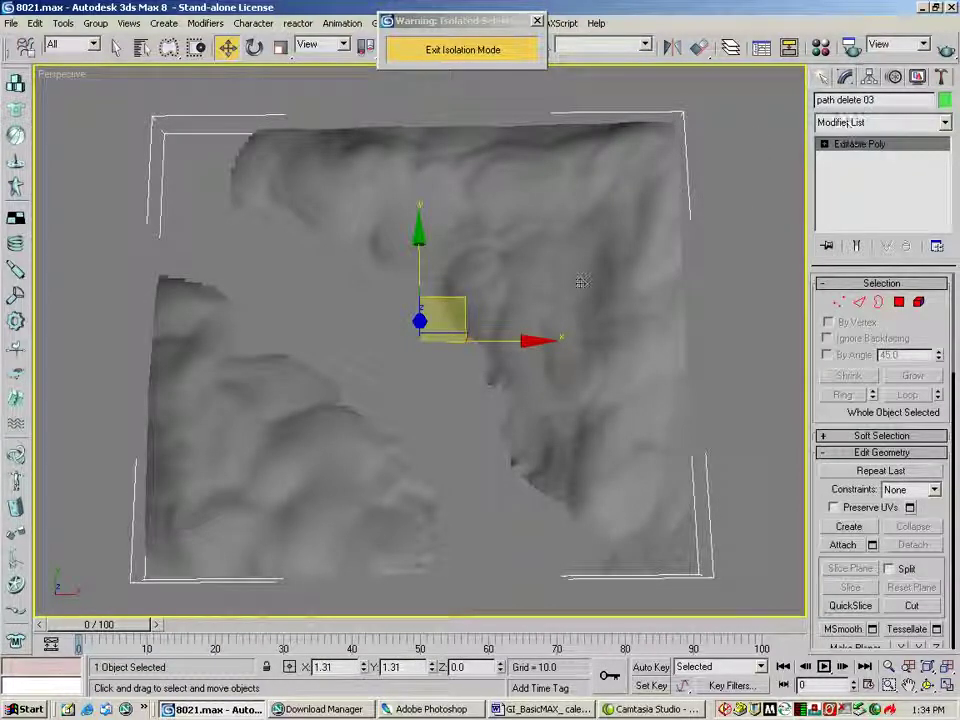
At Polygon level, lasso the winding path strips and delete the 2277 polygons.
left_click(899, 302)
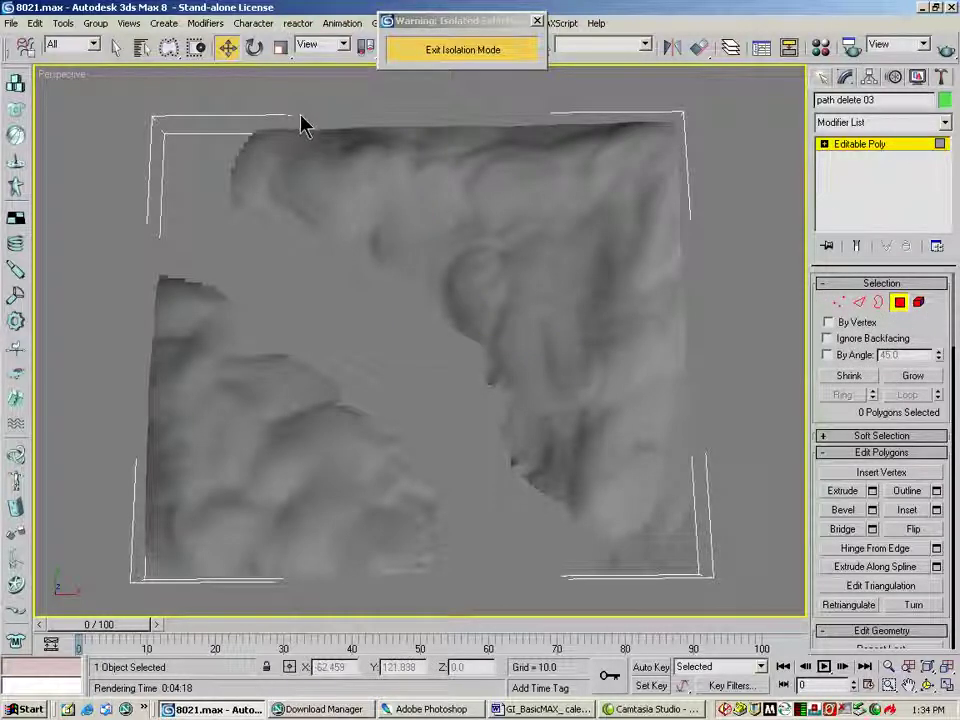
mouse_move(298, 118)
left_mouse_down()
mouse_move(284, 169)
mouse_move(328, 204)
mouse_move(345, 213)
mouse_move(378, 204)
mouse_move(417, 250)
mouse_move(473, 247)
mouse_move(450, 270)
mouse_move(464, 324)
mouse_move(500, 328)
mouse_move(508, 314)
mouse_move(507, 362)
mouse_move(517, 397)
mouse_move(547, 423)
mouse_move(554, 483)
mouse_move(577, 487)
mouse_move(597, 541)
mouse_move(652, 537)
left_mouse_up()
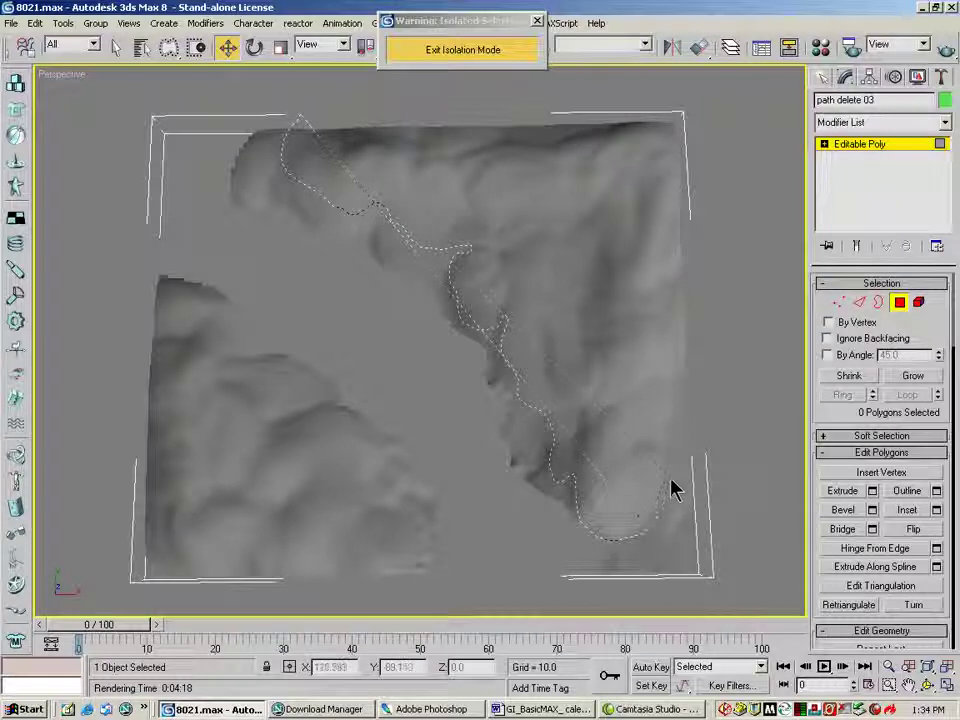
mouse_move(672, 490)
left_mouse_down()
mouse_move(690, 536)
mouse_move(617, 611)
mouse_move(381, 592)
mouse_move(416, 529)
mouse_move(379, 491)
mouse_move(358, 441)
mouse_move(223, 386)
mouse_move(230, 335)
mouse_move(126, 283)
mouse_move(206, 111)
mouse_move(270, 114)
left_mouse_up()
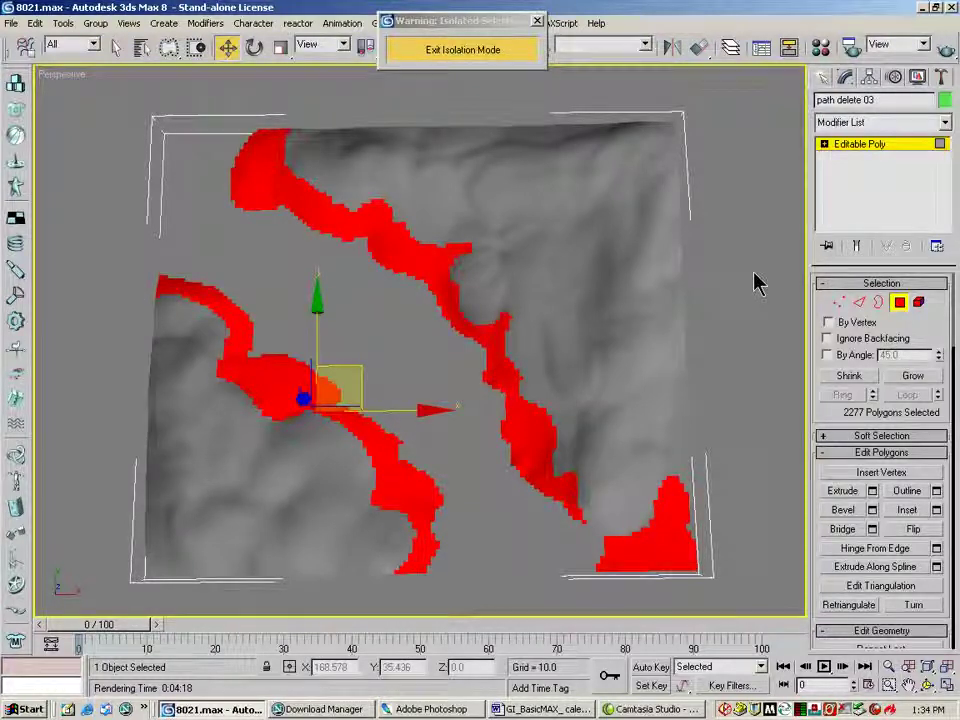
key("Delete")
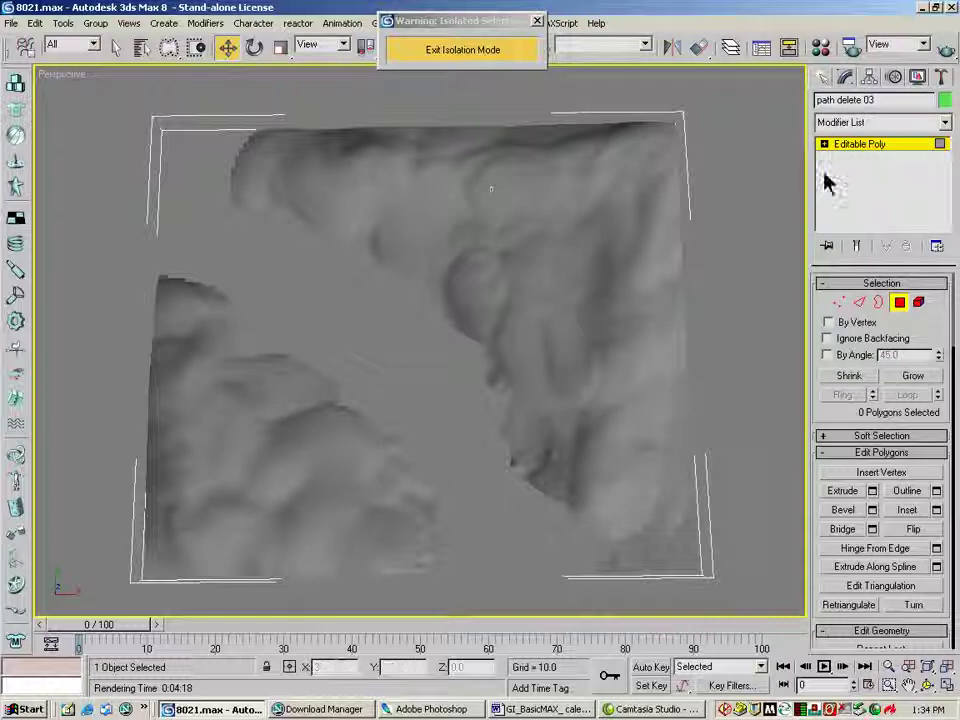
Exit Isolation Mode, then test-lift the base plane terrain on Z and undo it.
left_click(477, 57)
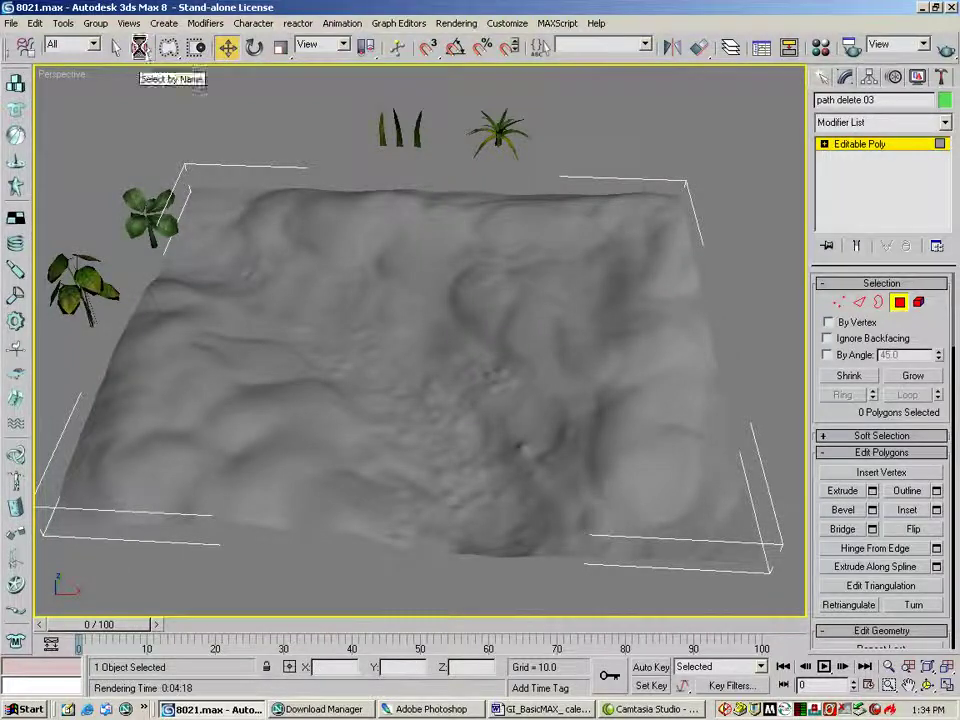
left_click(141, 47)
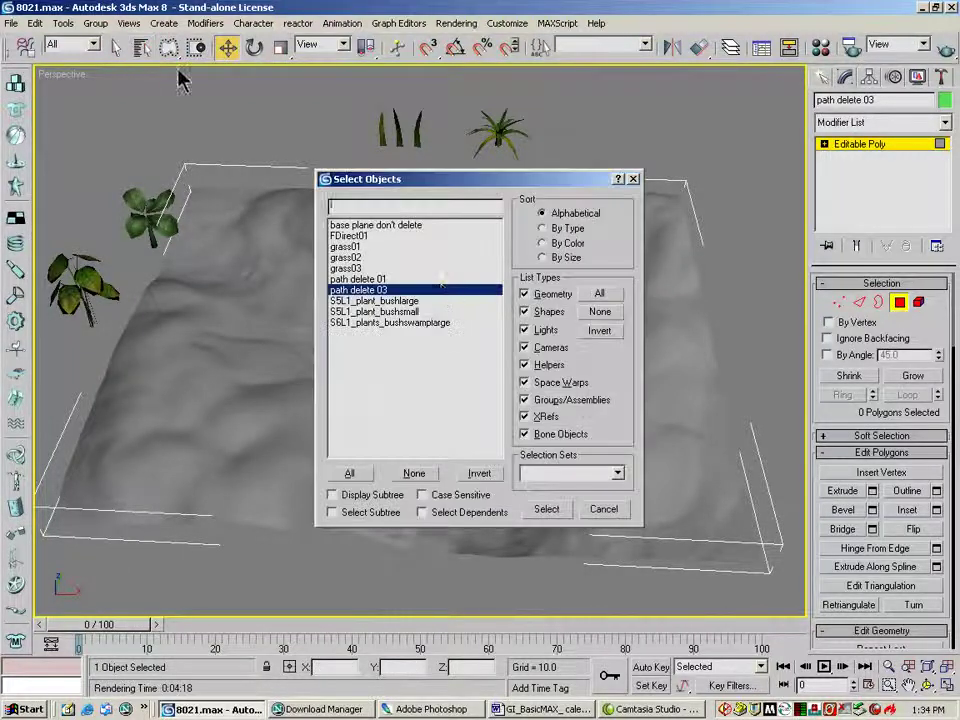
left_click(378, 226)
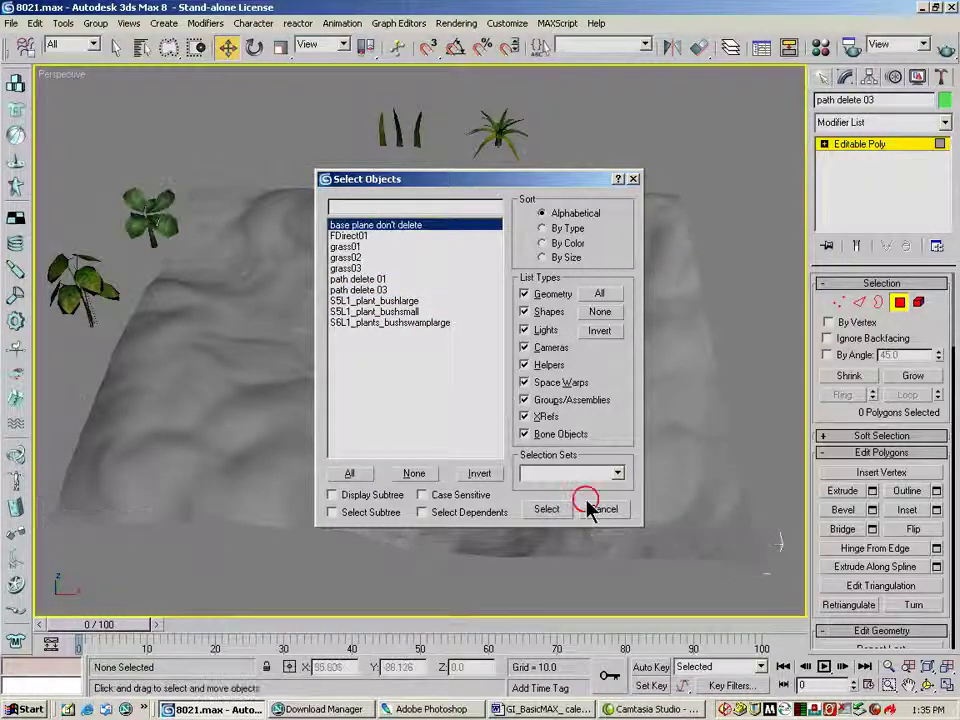
left_click(546, 509)
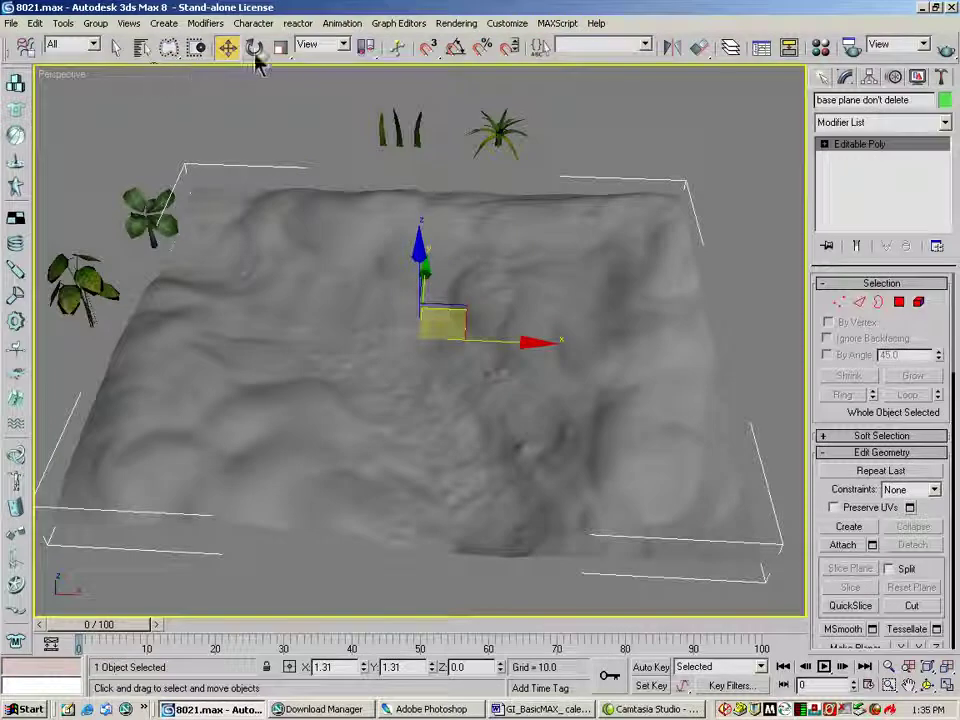
left_click_drag(424, 253, 396, 185)
left_click_drag(40, 44, 50, 58)
left_click(46, 50)
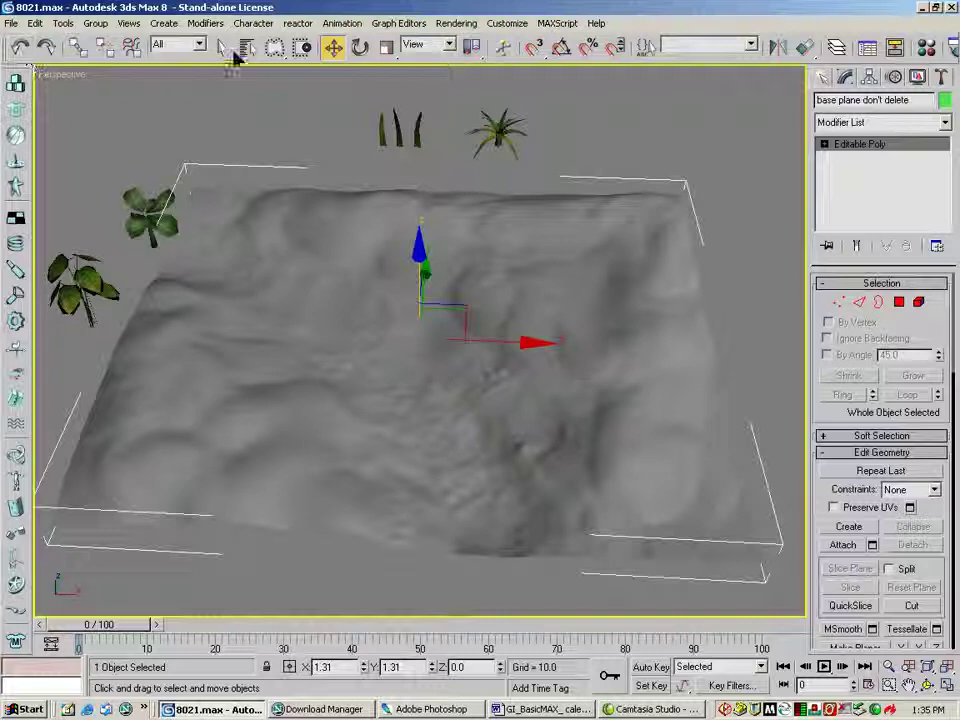
Select path delete 01, test-lift it upward, and cancel the move.
left_click(247, 47)
double_click(356, 279)
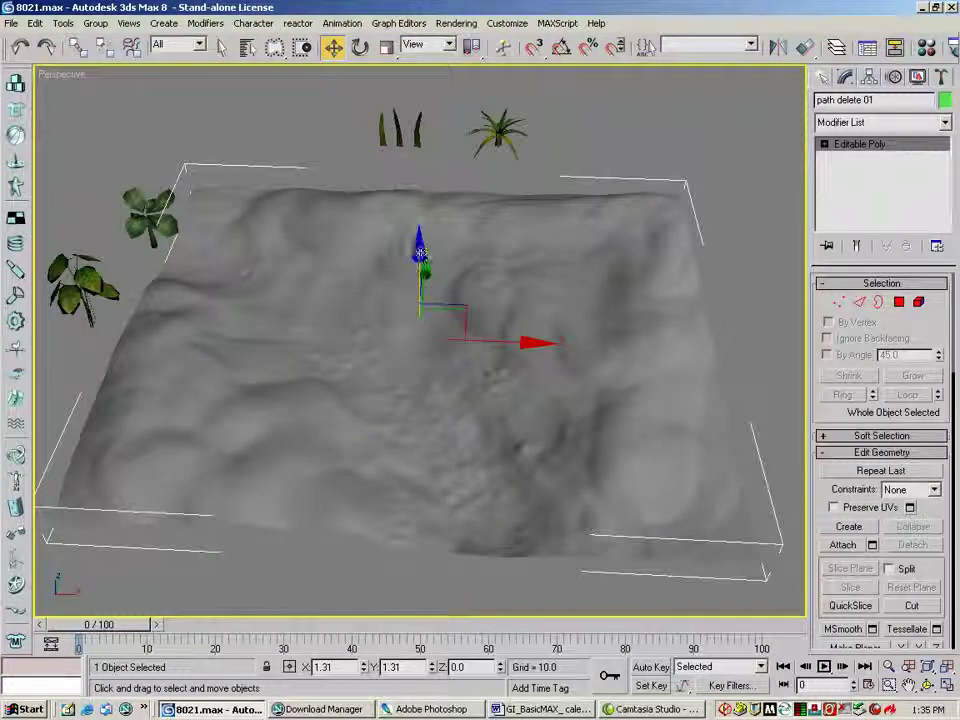
left_click_drag(420, 252, 343, 148)
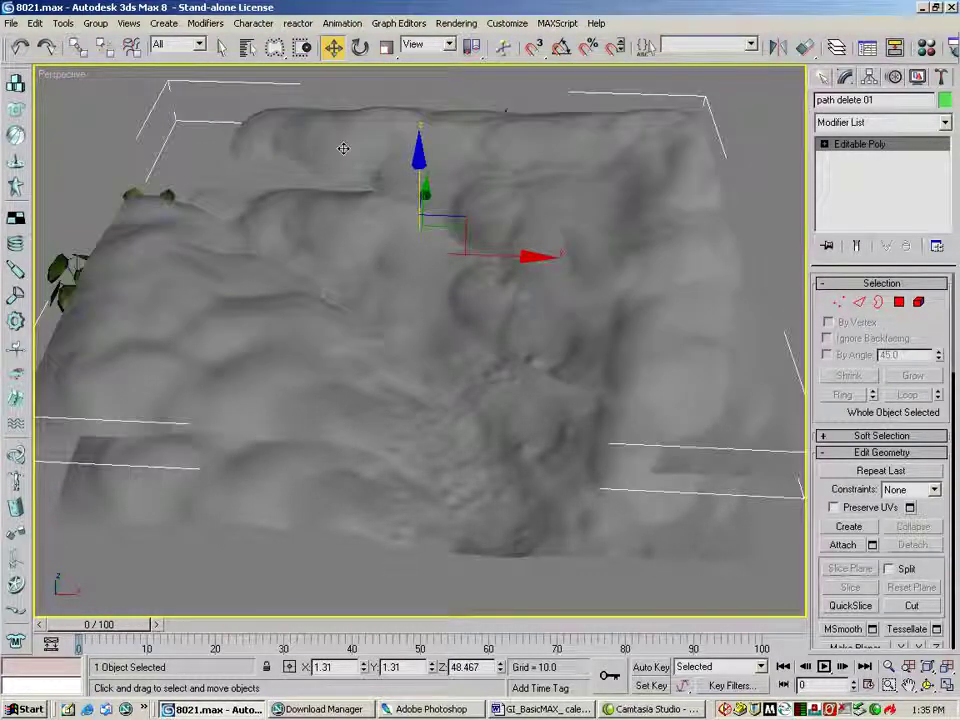
right_click(28, 70)
Select the path delete 02 layer, lift it on Z, then undo to its original height.
left_click(248, 47)
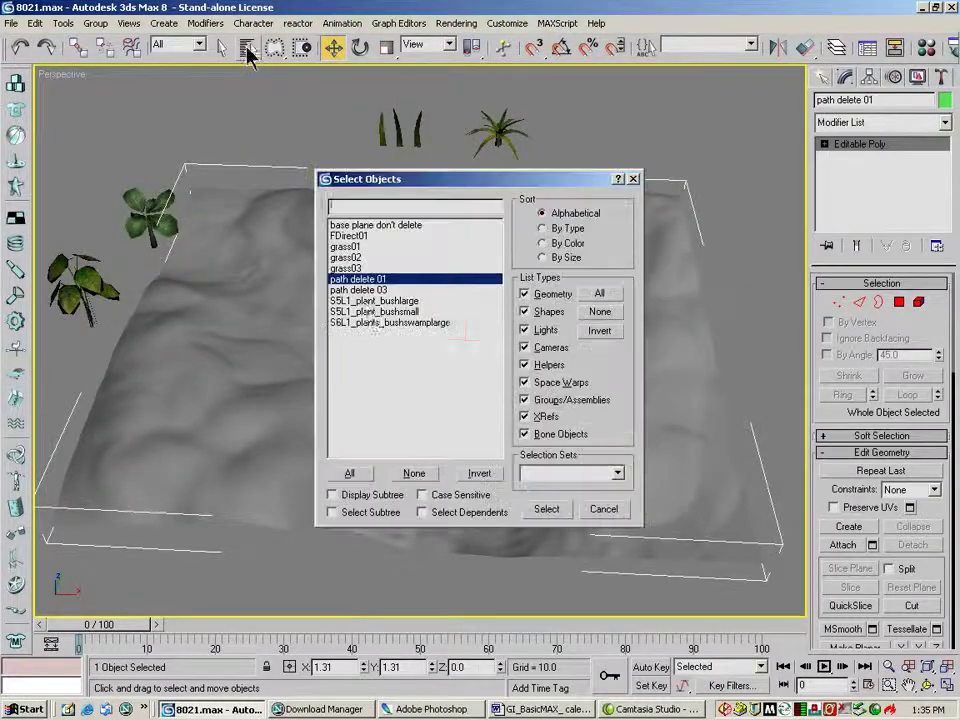
left_click(360, 290)
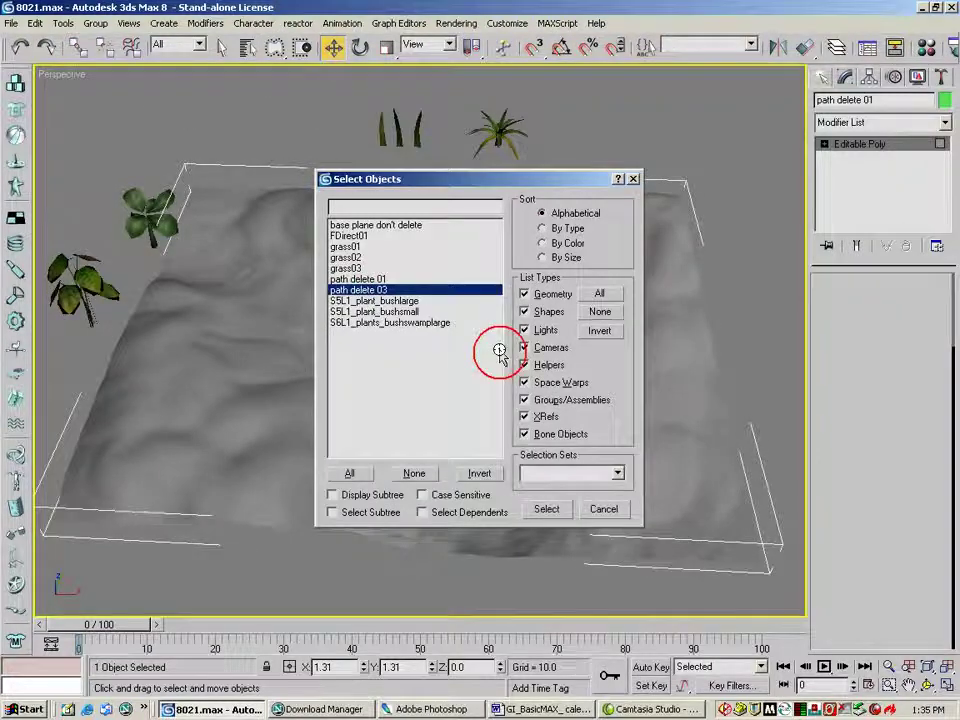
key("Return")
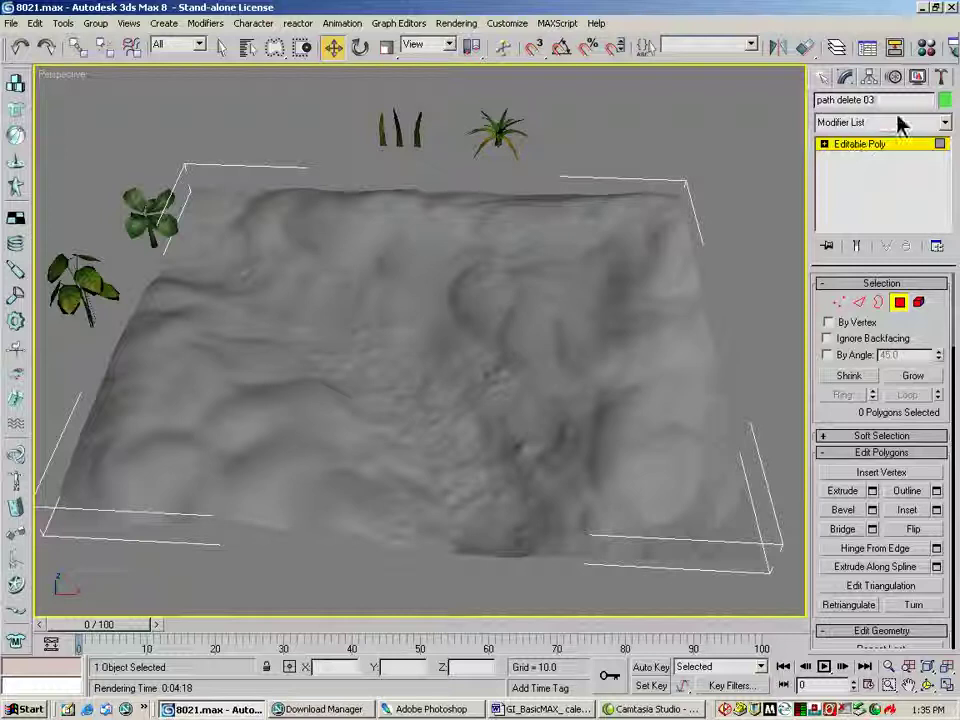
key("ctrl+z")
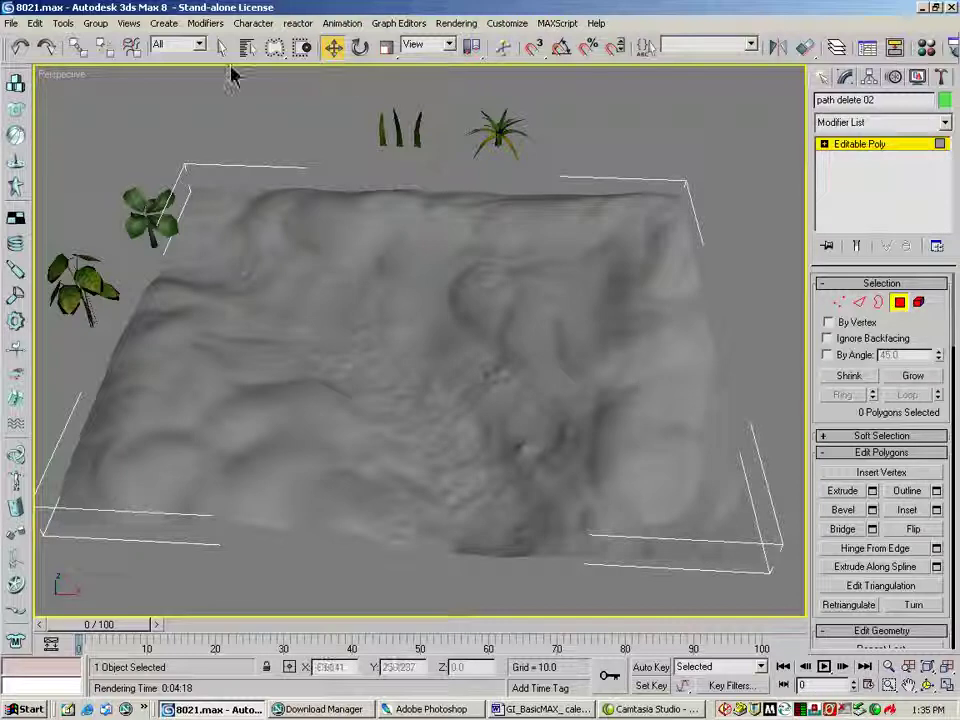
left_click(438, 202)
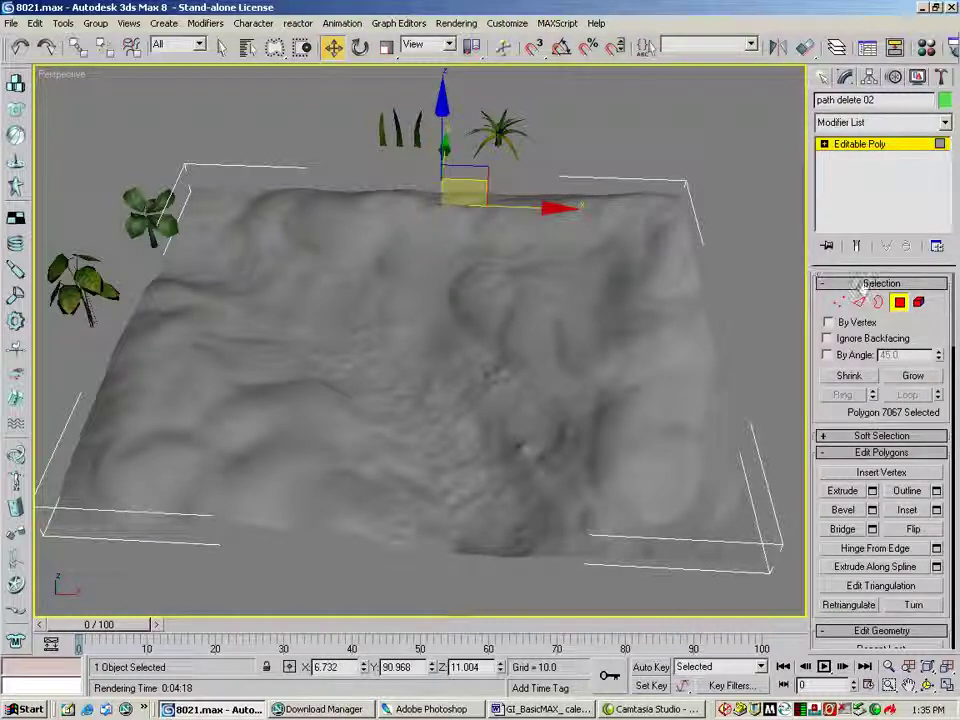
left_click(900, 302)
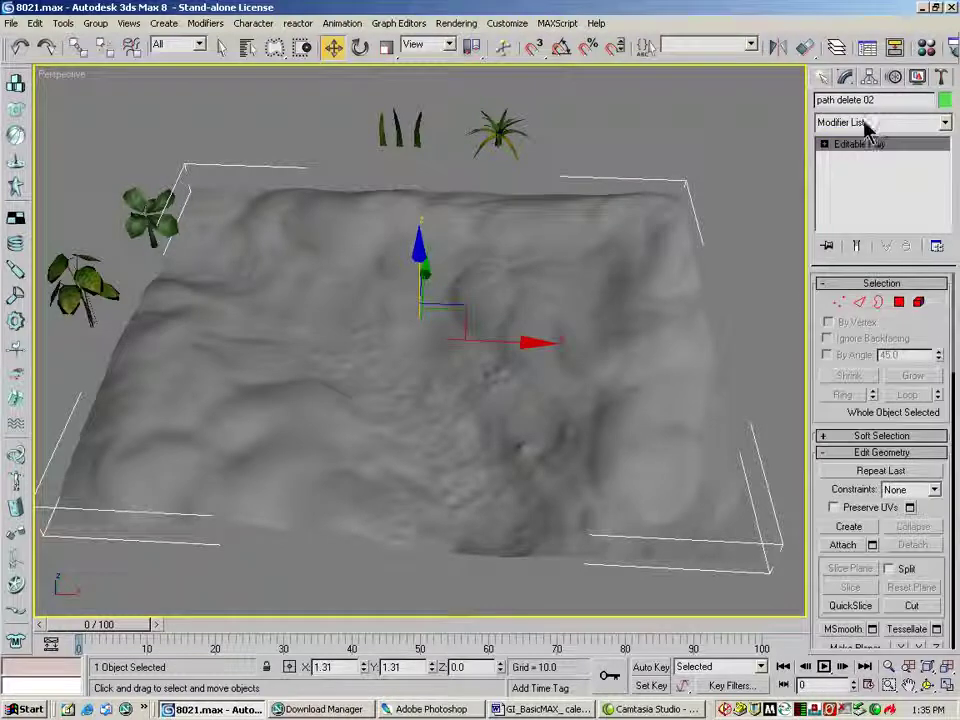
left_click(420, 246)
left_click_drag(420, 246, 378, 225)
left_click(20, 47)
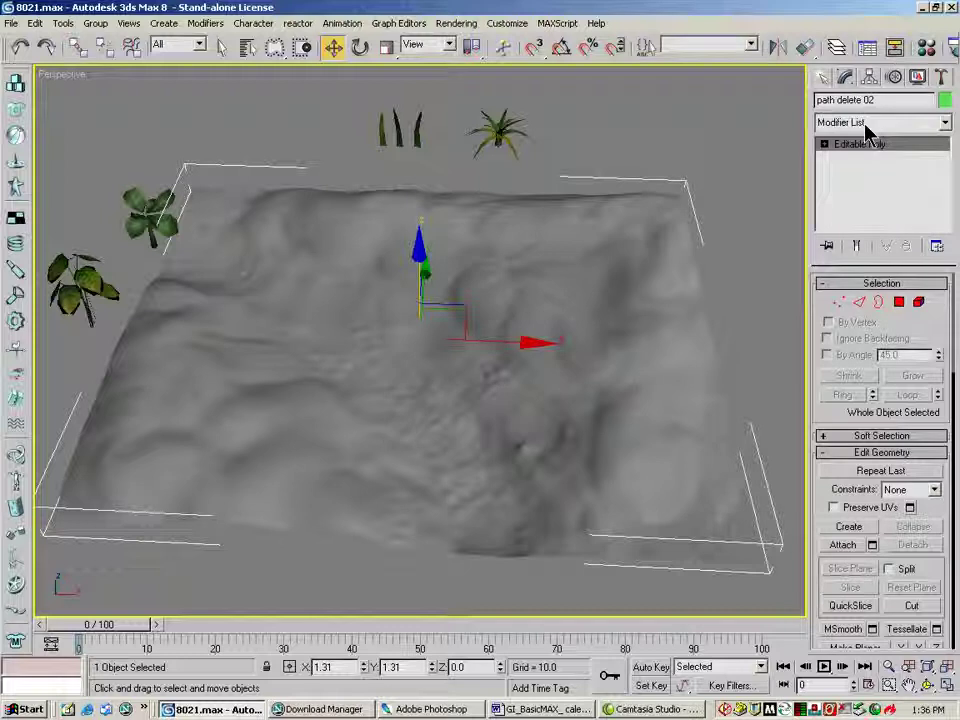
left_click_drag(735, 55, 900, 60)
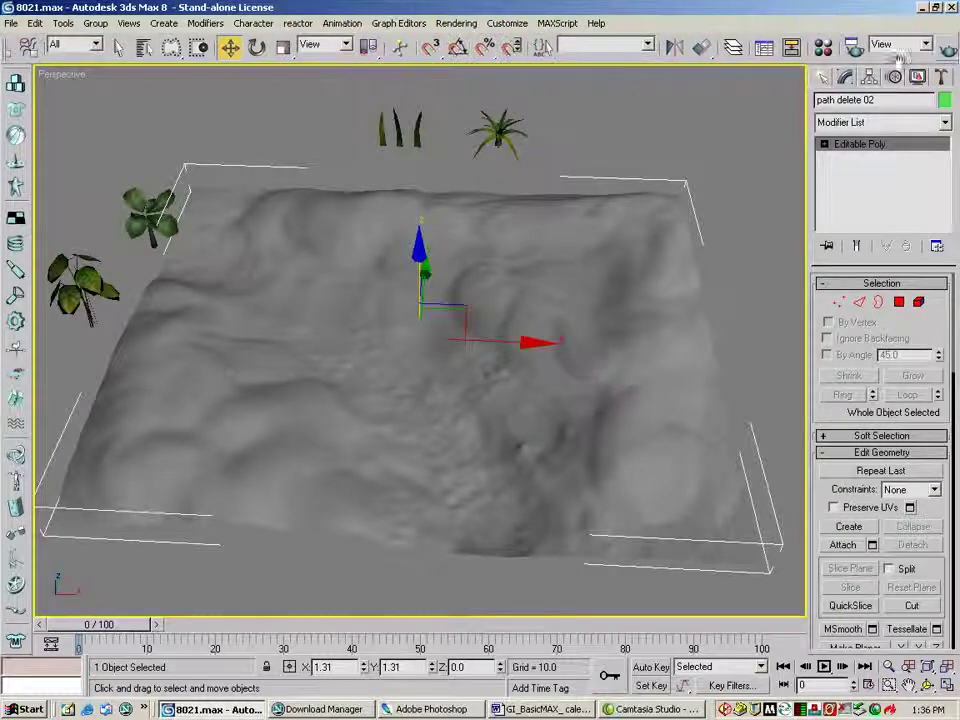
left_click(948, 52)
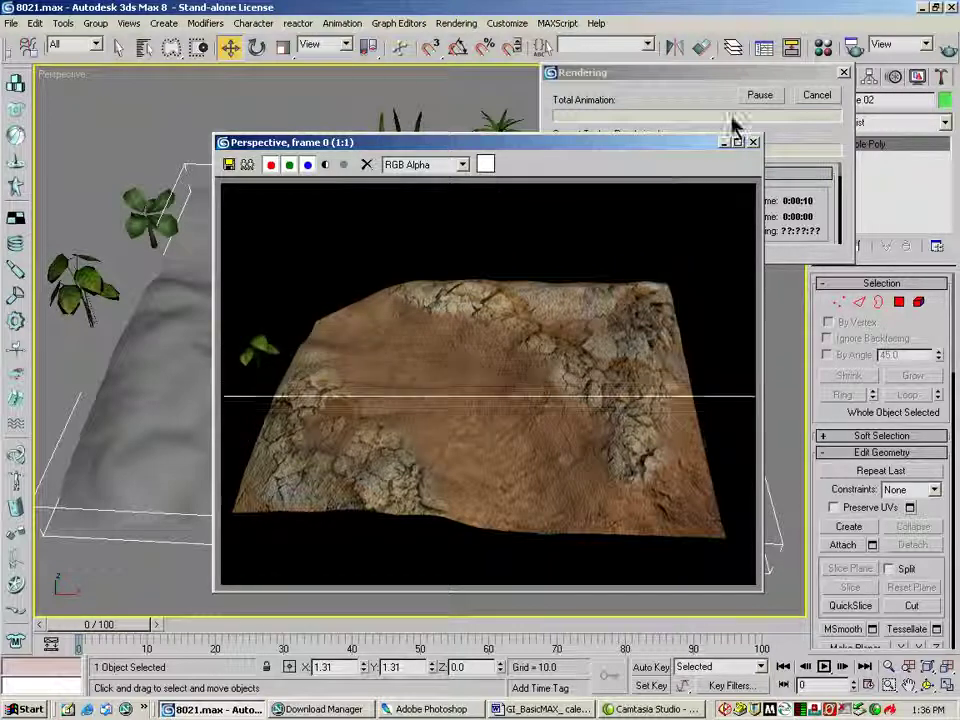
left_click(813, 97)
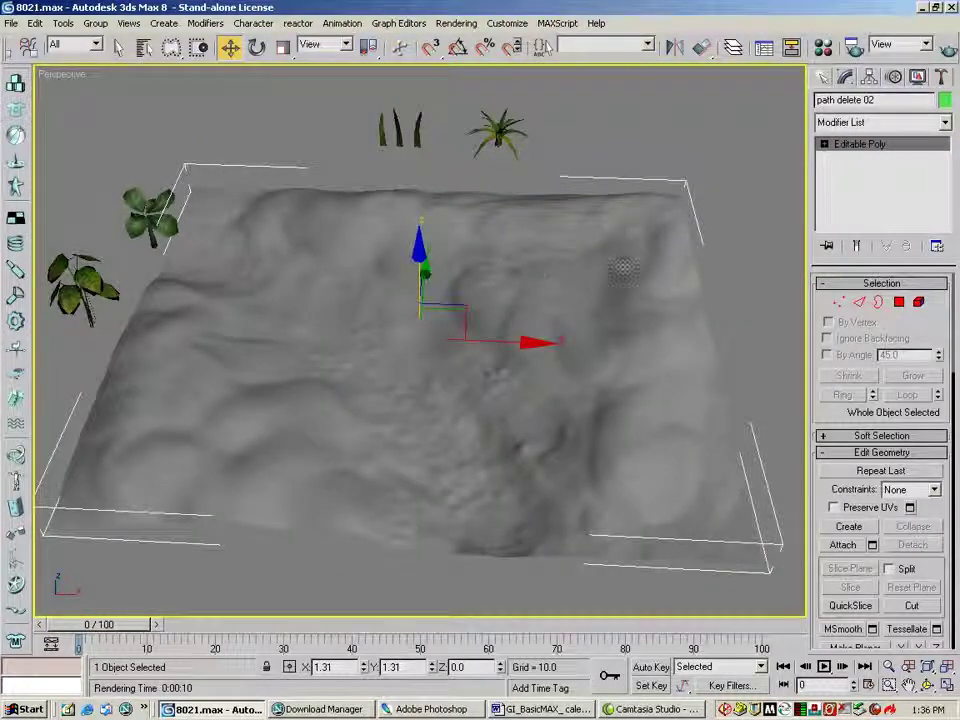
left_click(143, 48)
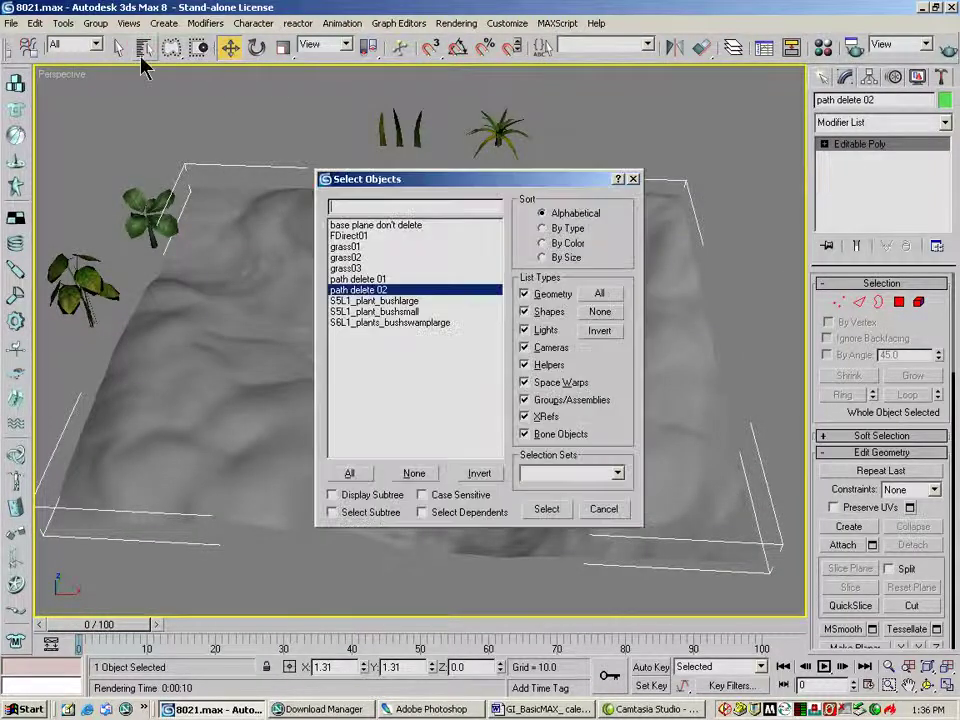
left_click(632, 180)
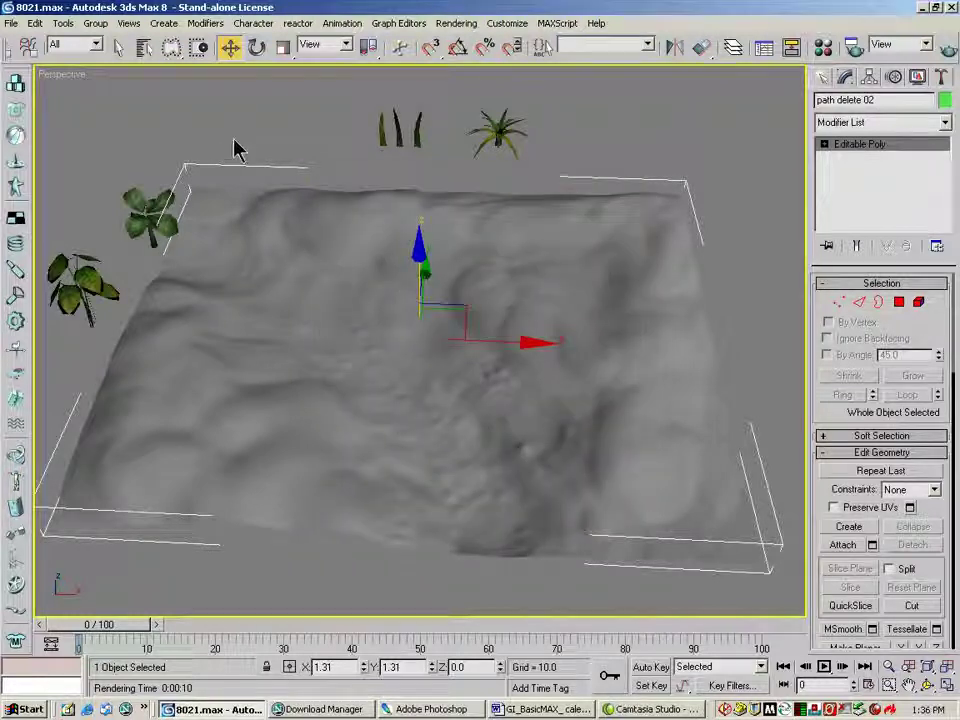
Select the grass01 clump to show its XForm over Editable Poly stack.
left_click(382, 130)
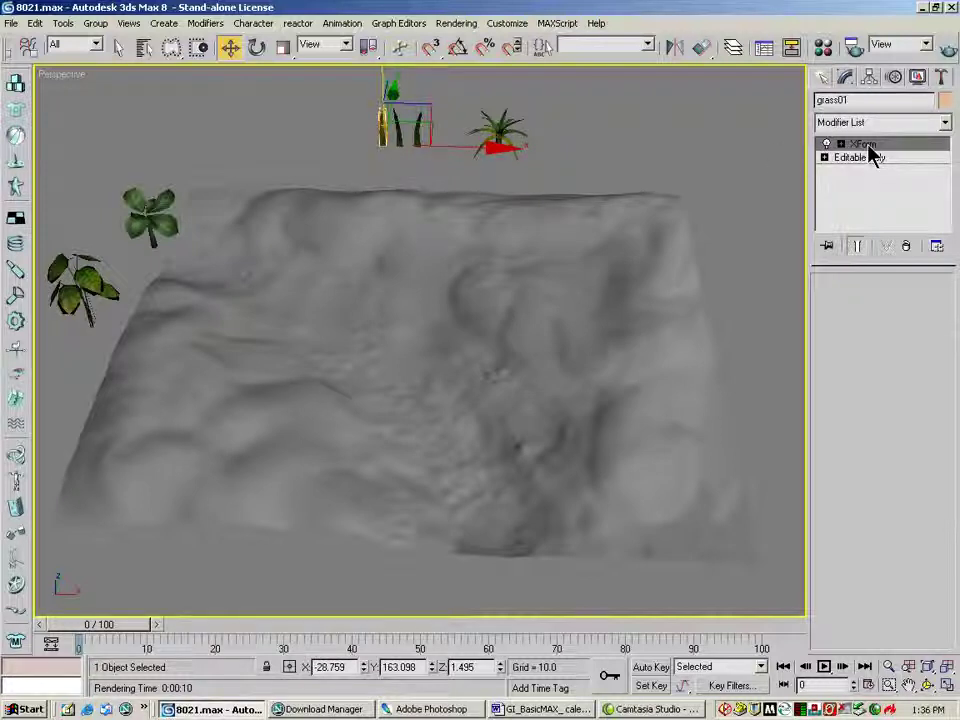
Apply Reset XForm > Reset Selected to grass01 and return to the Modify panel.
left_click(942, 79)
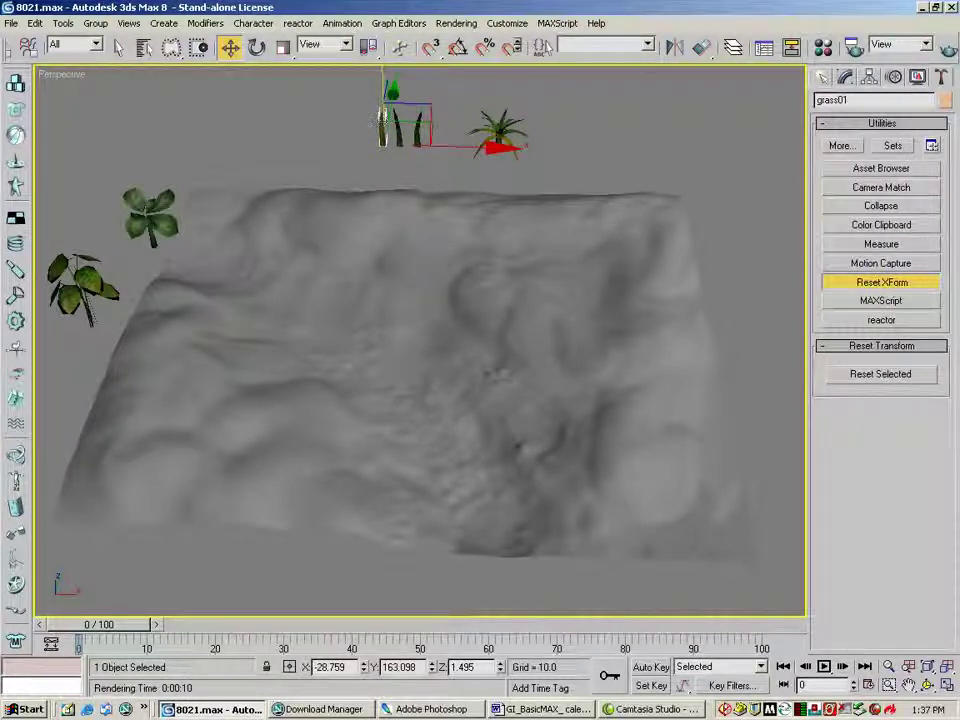
left_click(877, 380)
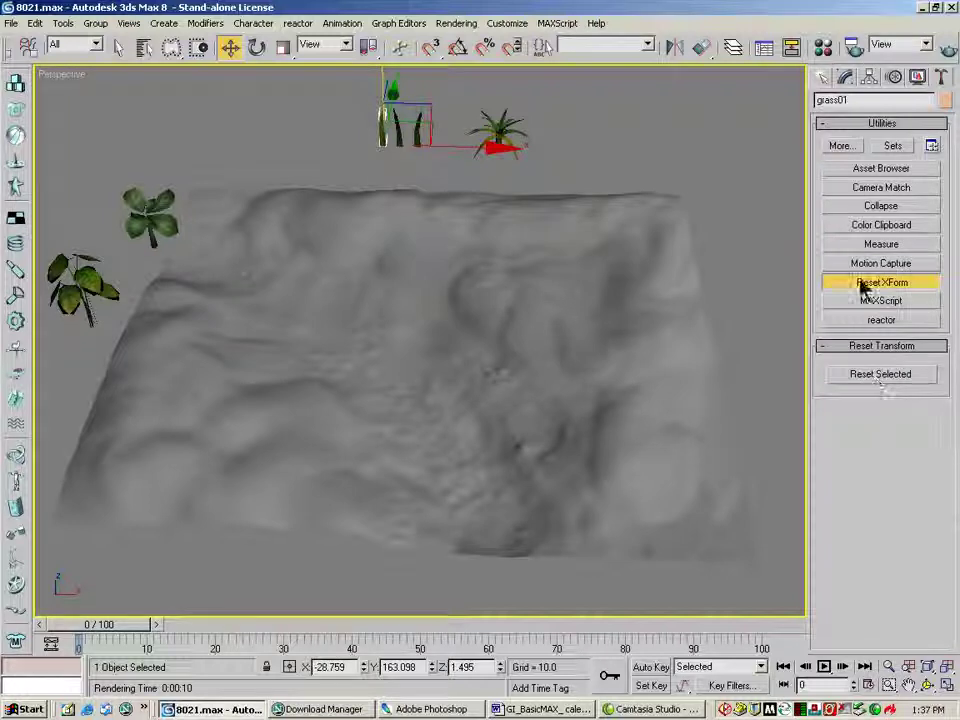
left_click(845, 77)
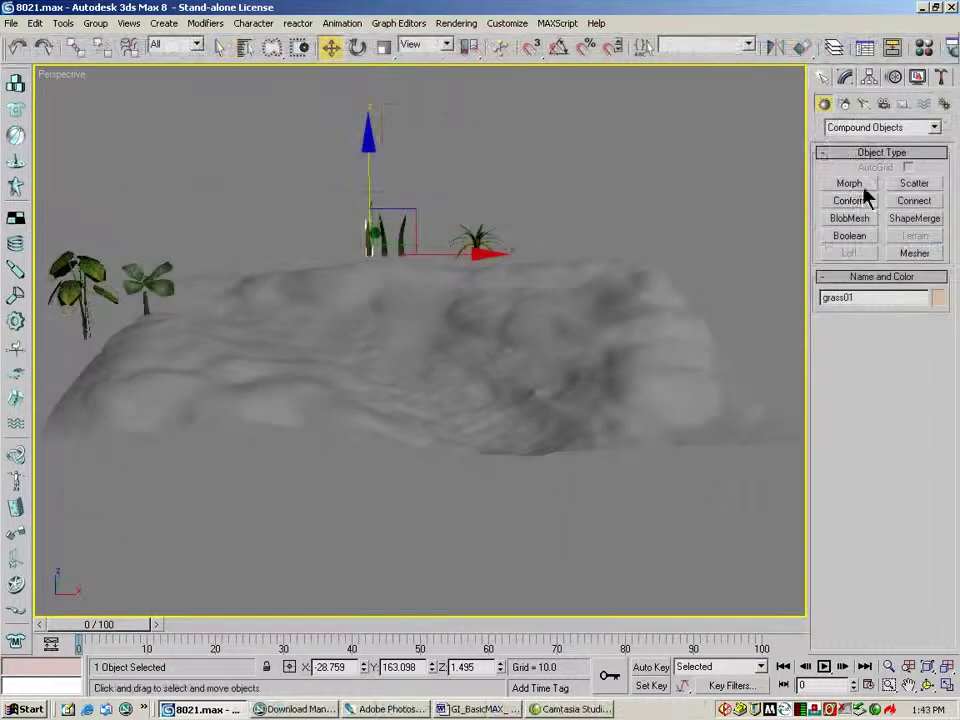
Create a Scatter of grass01 using path delete 01 as the distribution object.
left_click(913, 188)
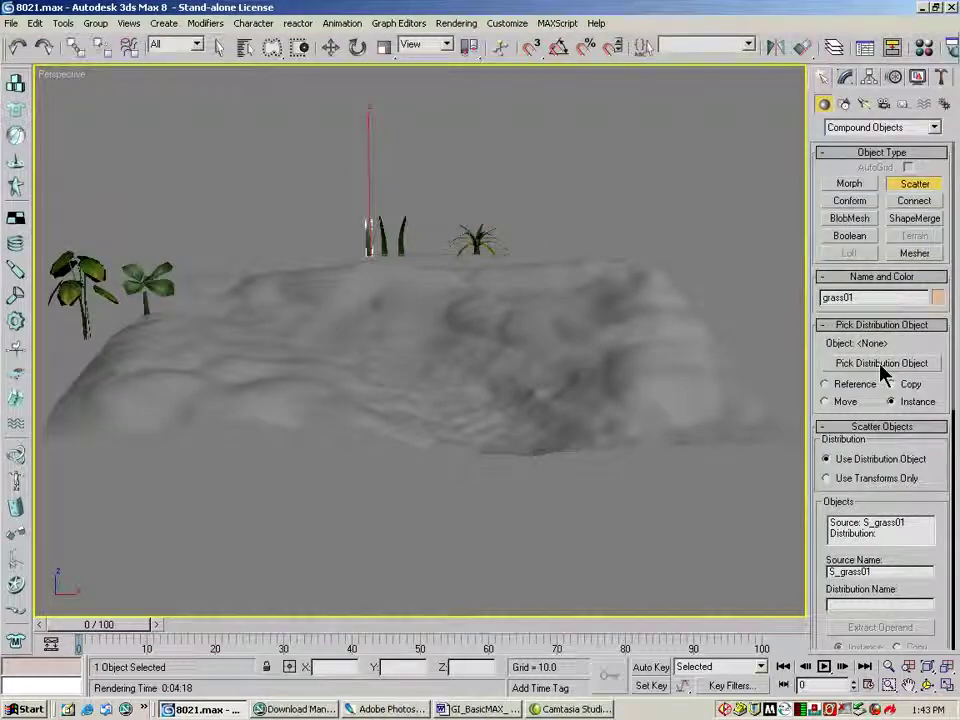
left_click(878, 364)
key("h")
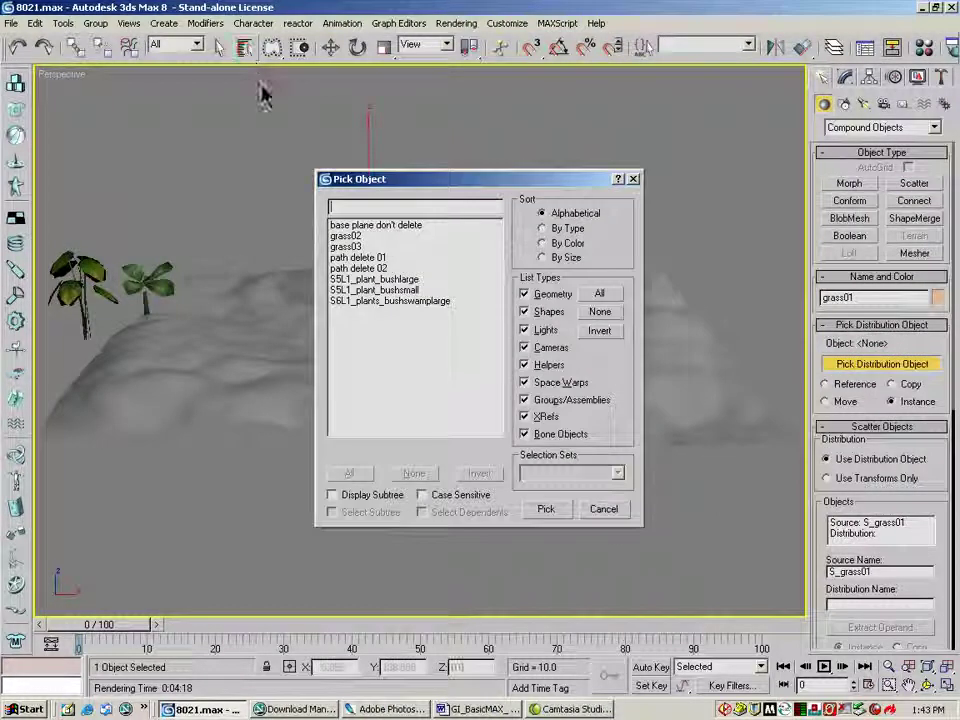
left_click(370, 258)
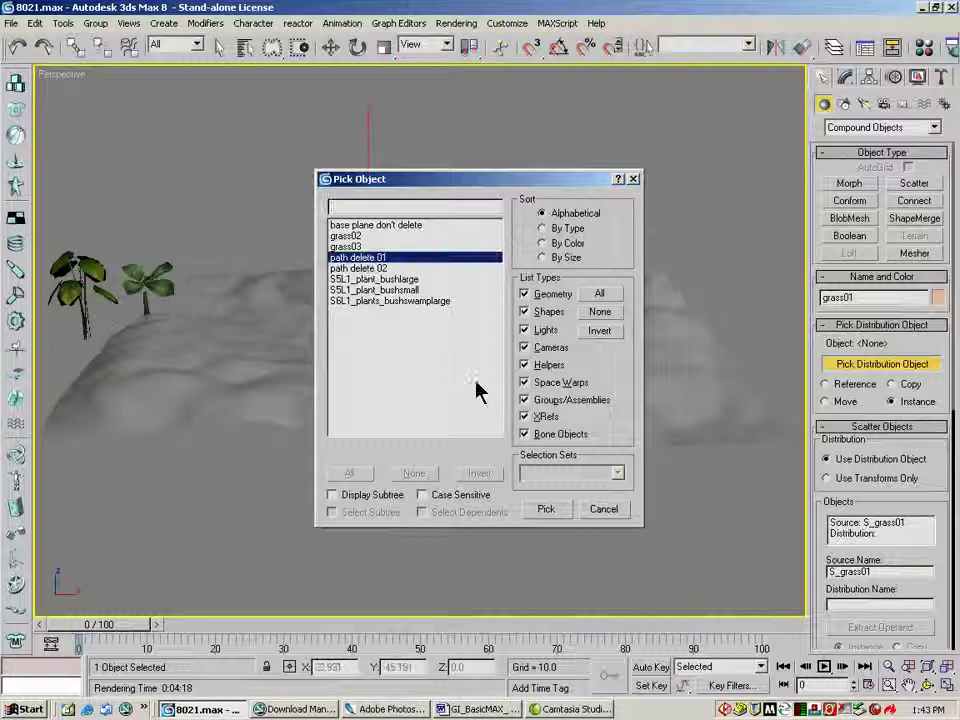
left_click(547, 509)
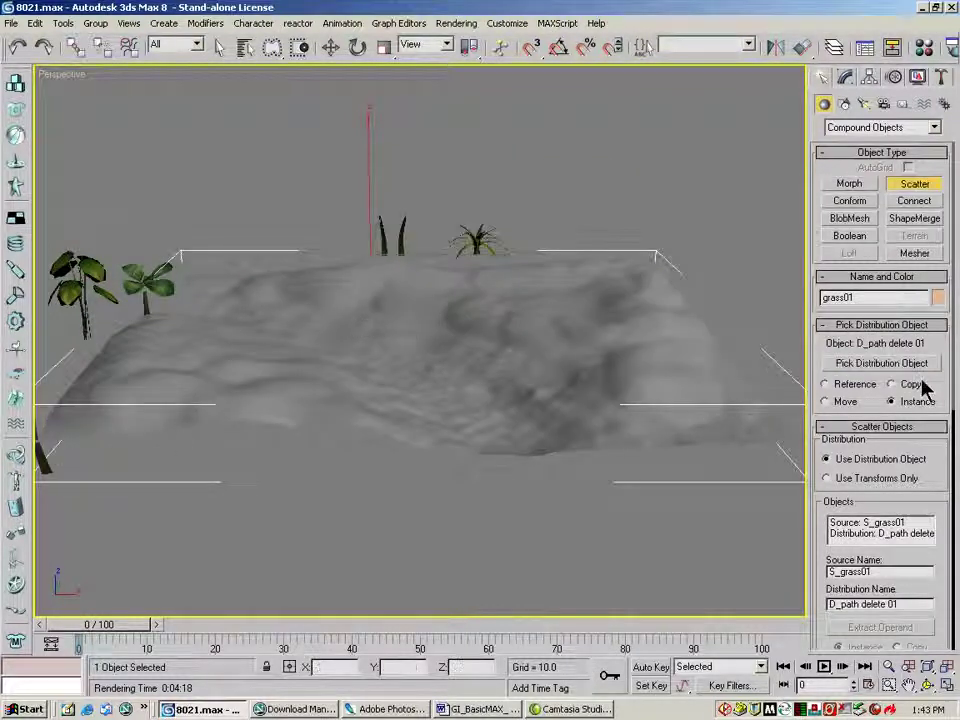
Set the scatter Duplicates to 100, then raise it to 300.
scroll(938, 400, "down", 5)
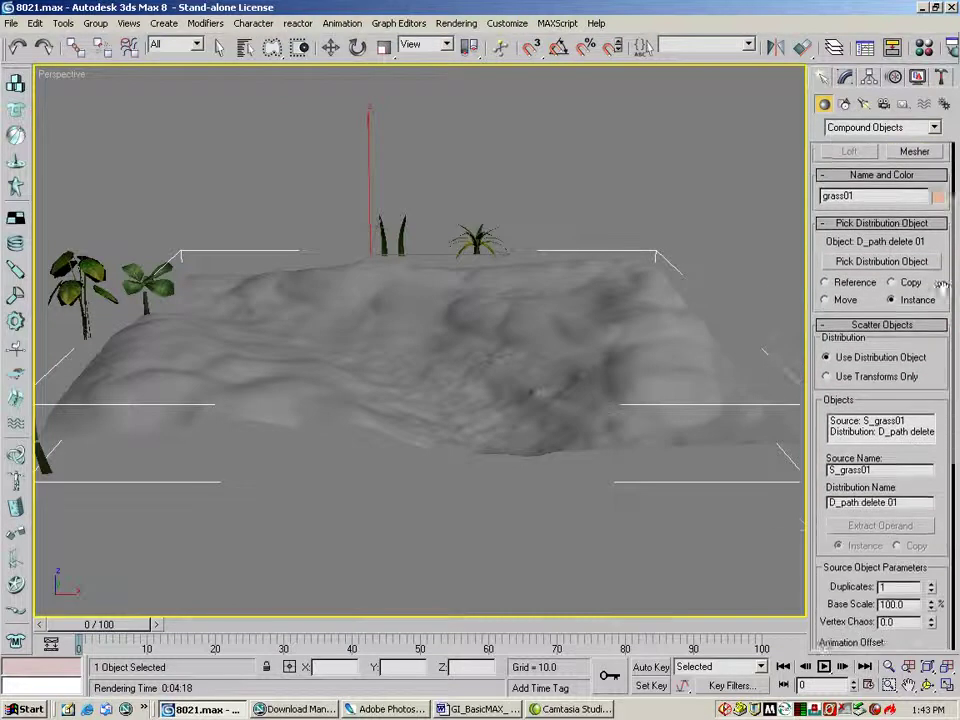
left_click(812, 414)
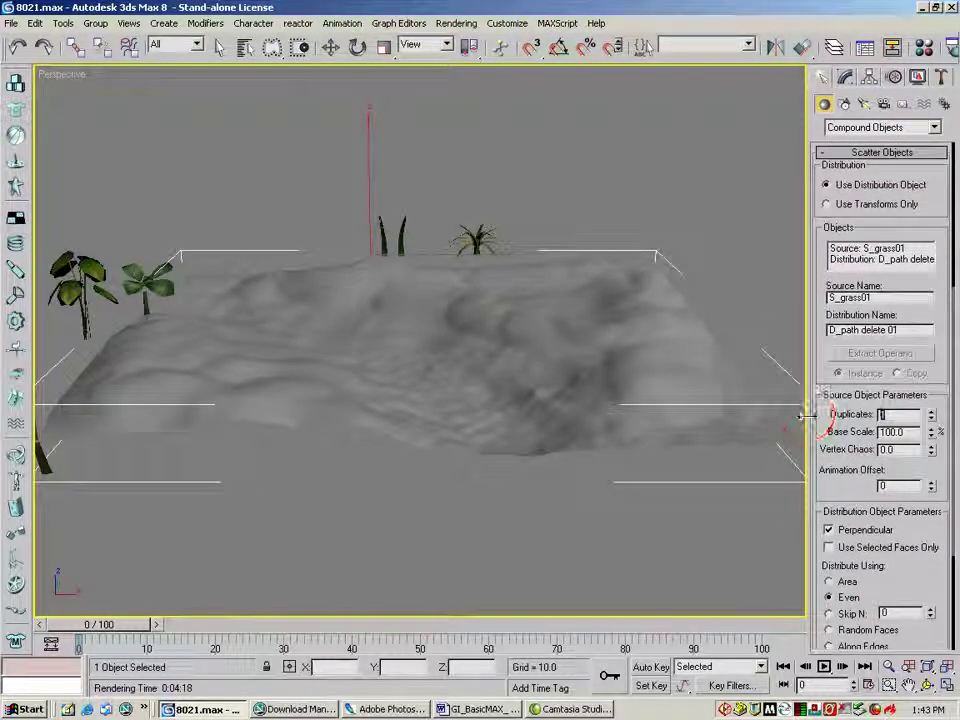
type("100")
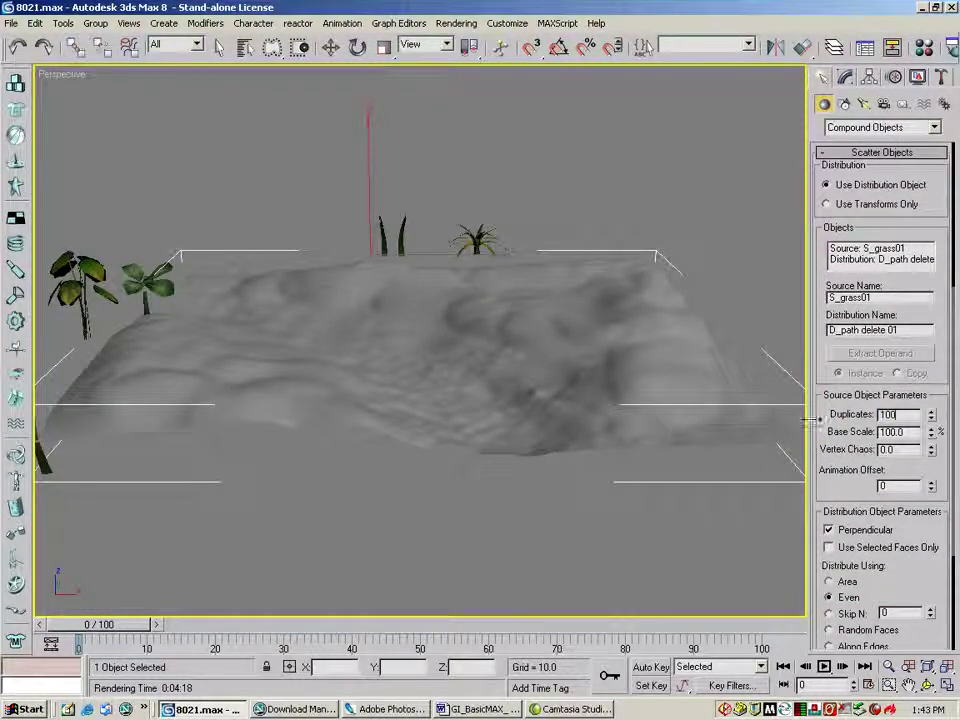
key("Return")
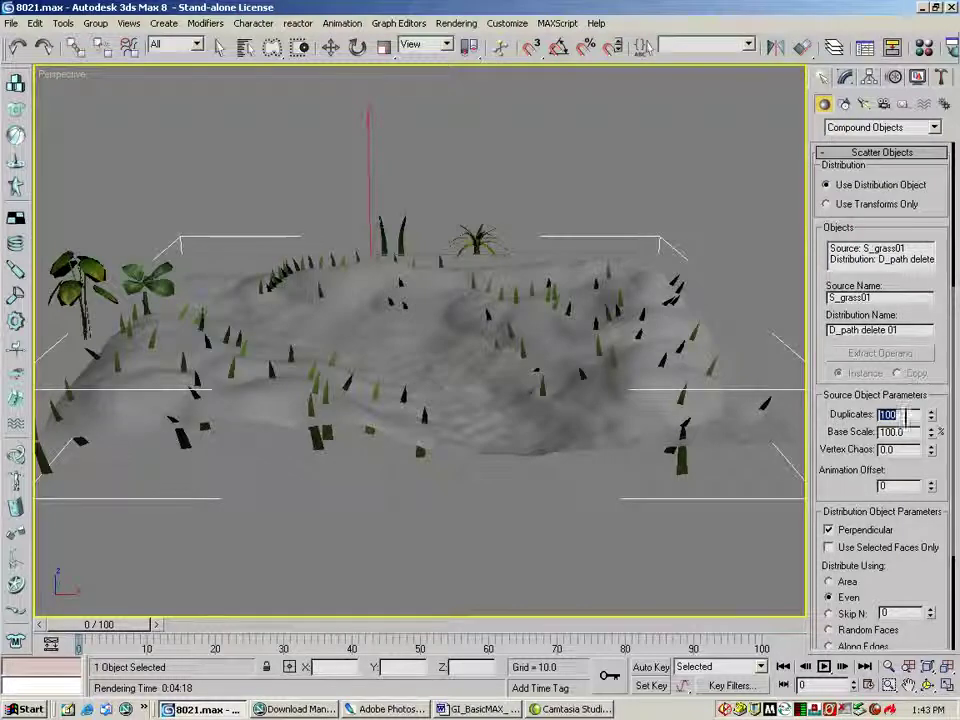
type("300")
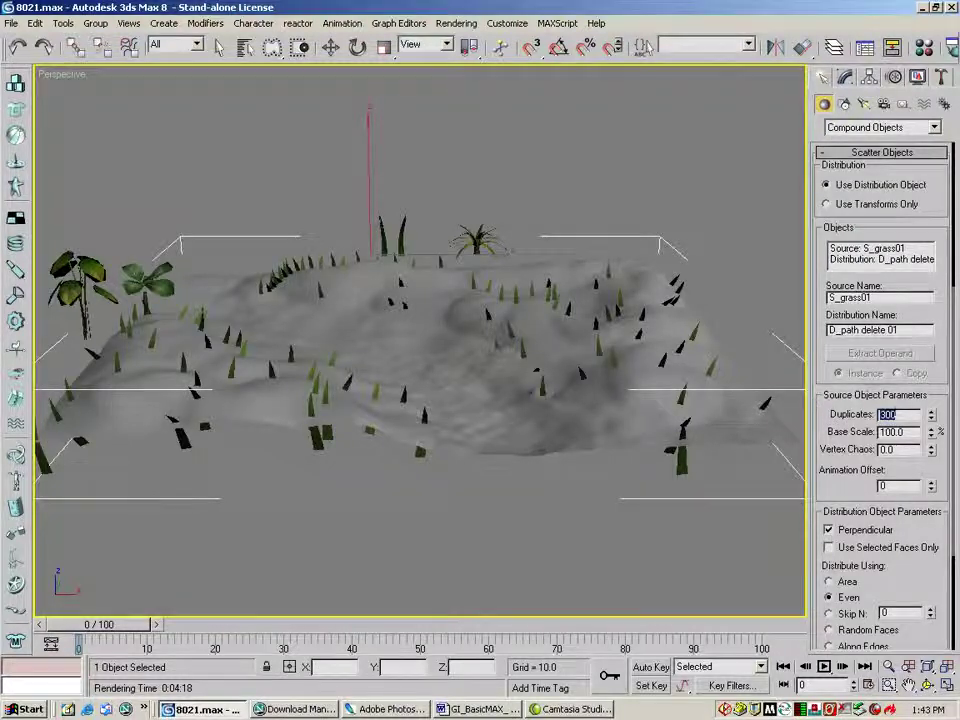
key("Return")
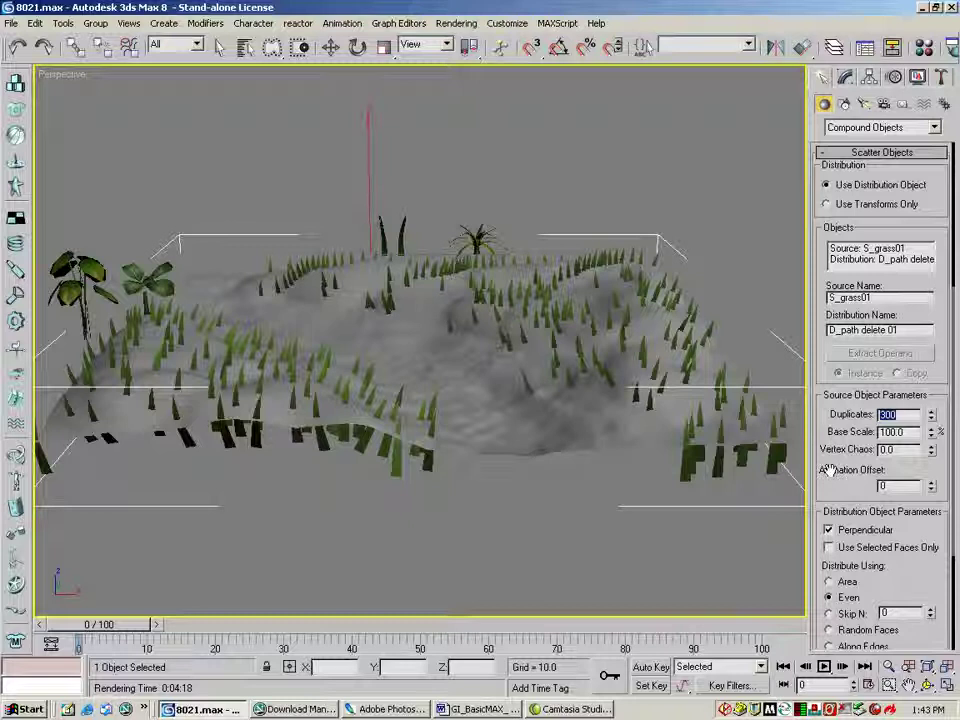
Distribute the grass by Area and select the terrain distribution operand.
scroll(848, 476, "down", 3)
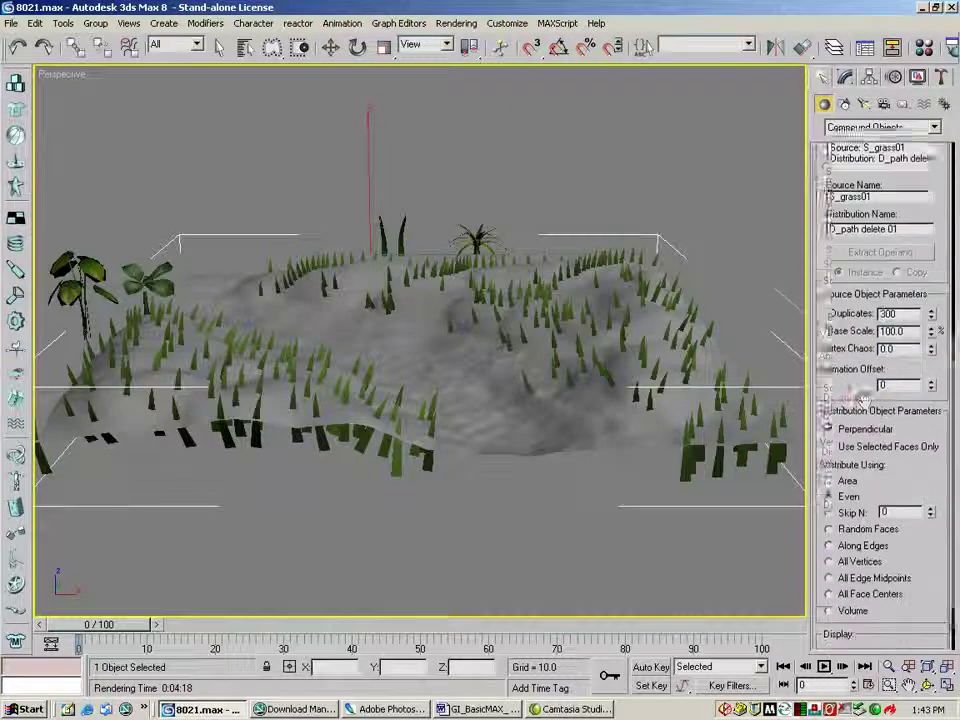
left_click(844, 468)
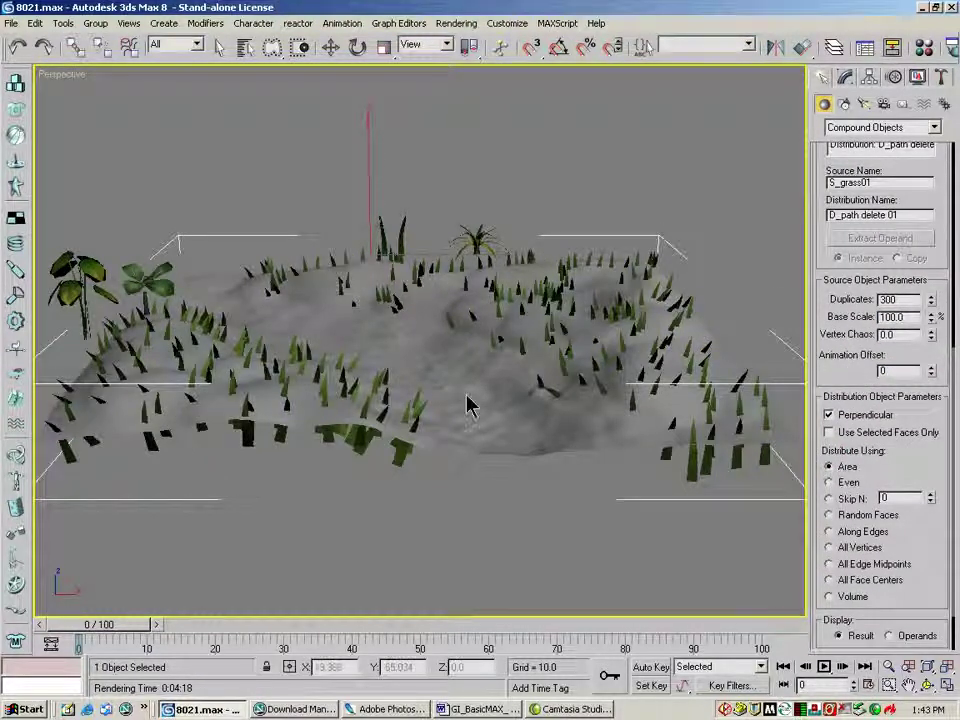
left_click_drag(910, 464, 910, 460)
scroll(910, 460, "down", 3)
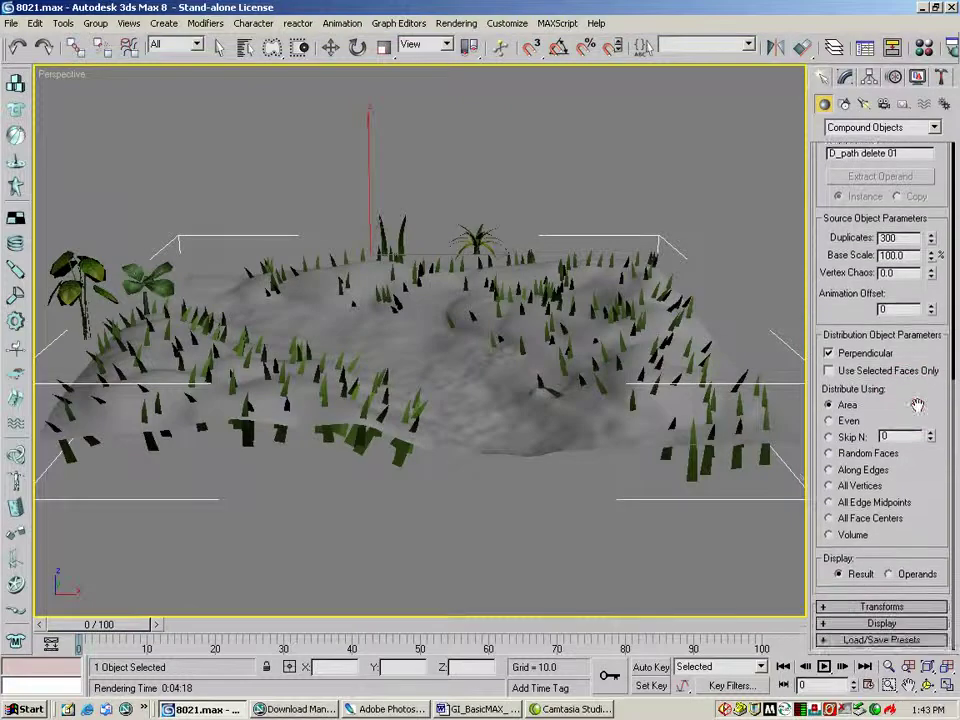
scroll(926, 500, "up", 6)
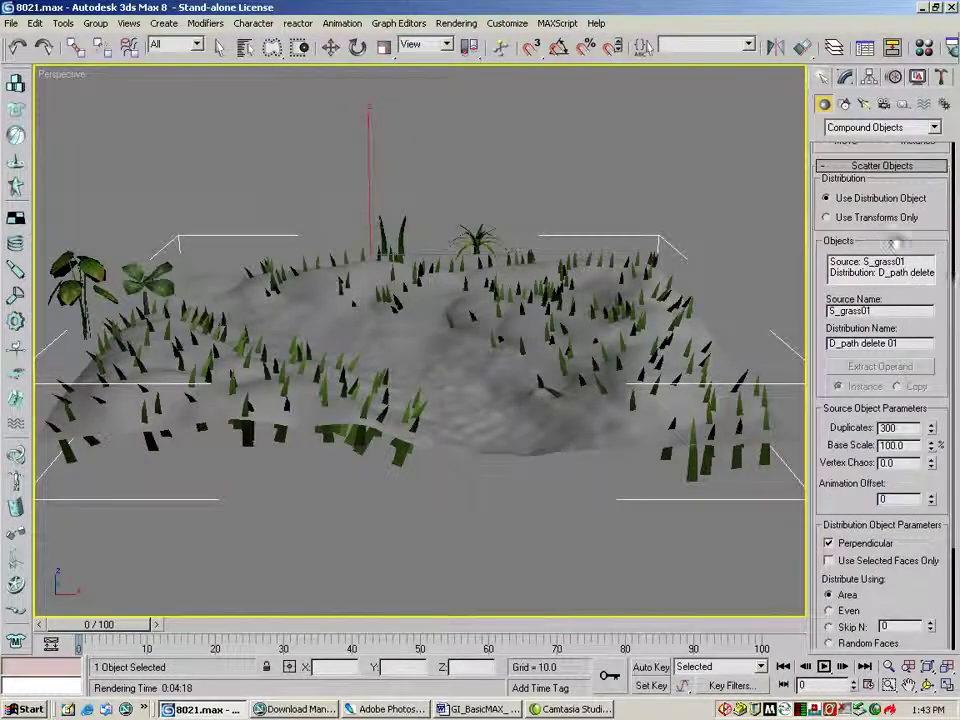
scroll(900, 285, "up", 2)
scroll(898, 320, "up", 1)
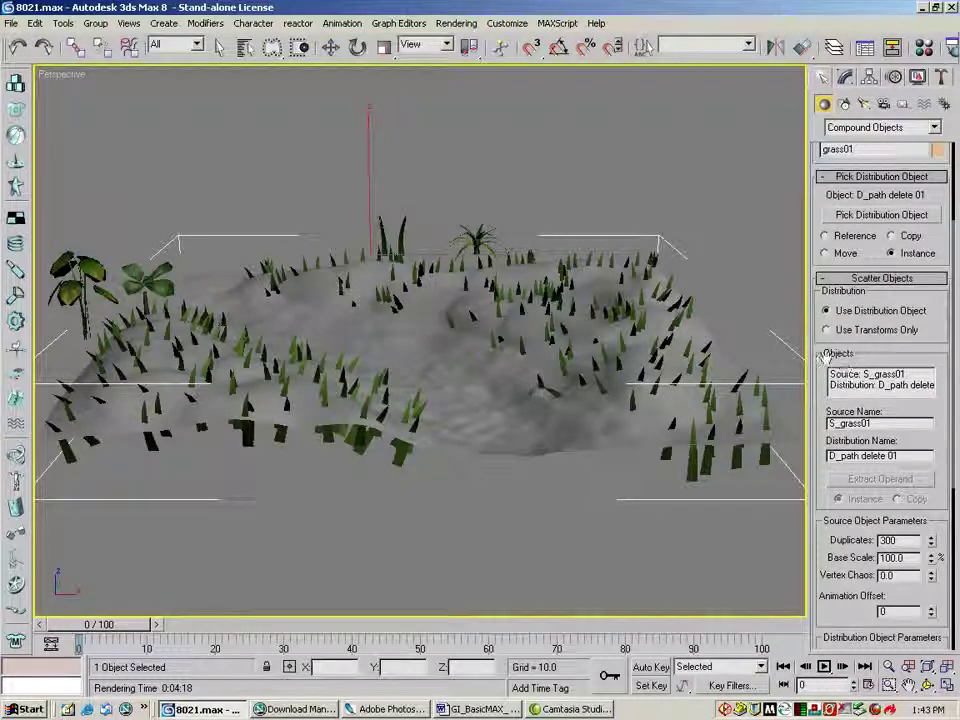
left_click(853, 386)
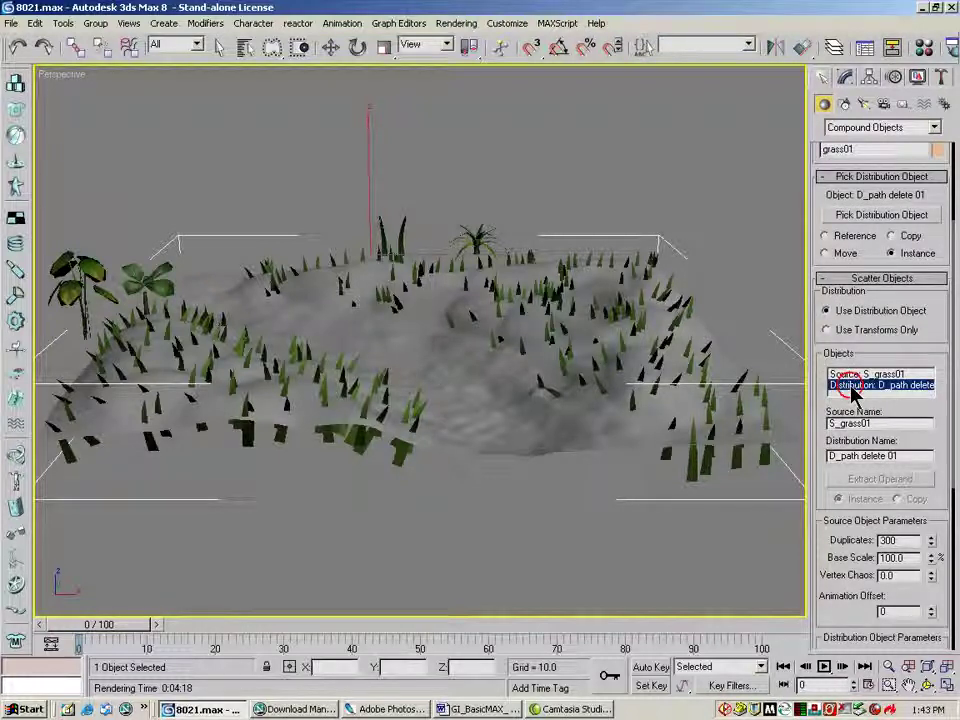
left_click_drag(821, 214, 827, 352)
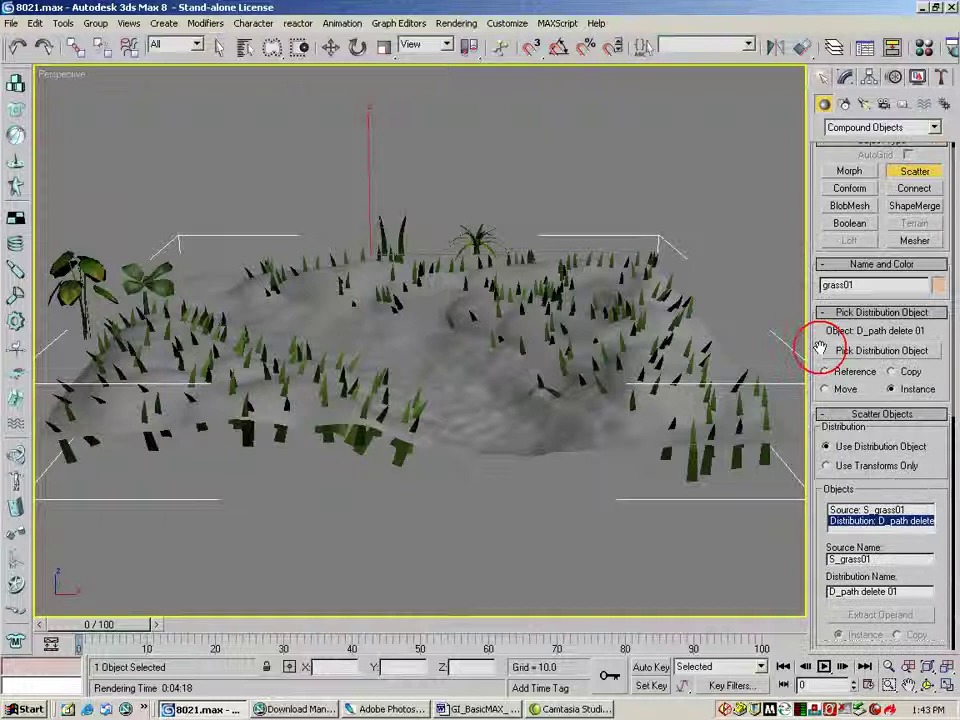
Move the grass Source operand's XForm gizmo up in Z to make the blades taller.
left_click(846, 79)
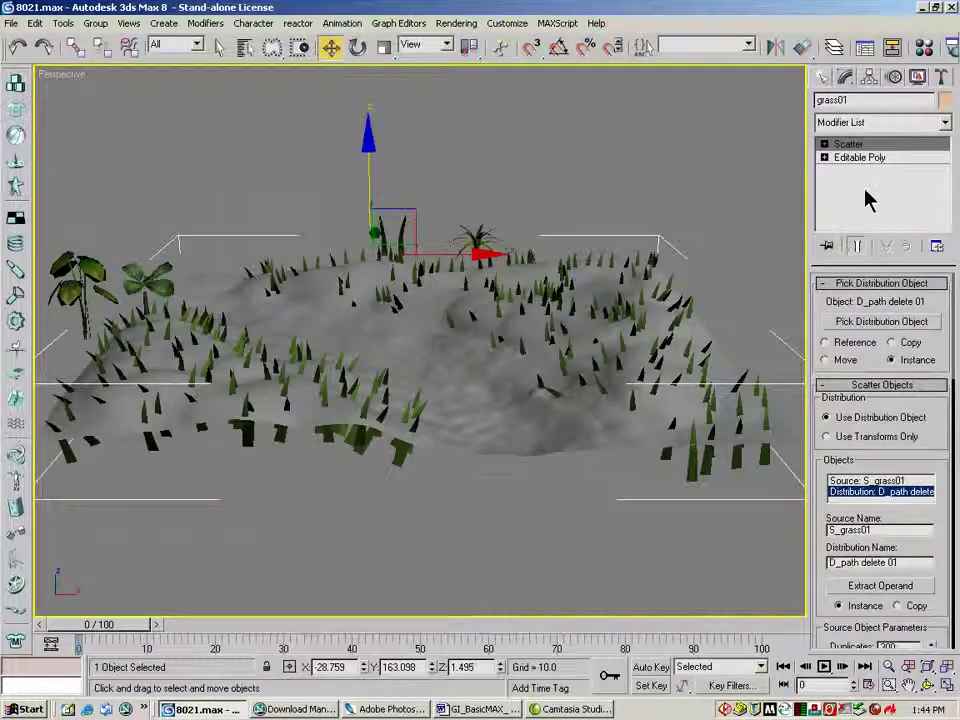
left_click(853, 147)
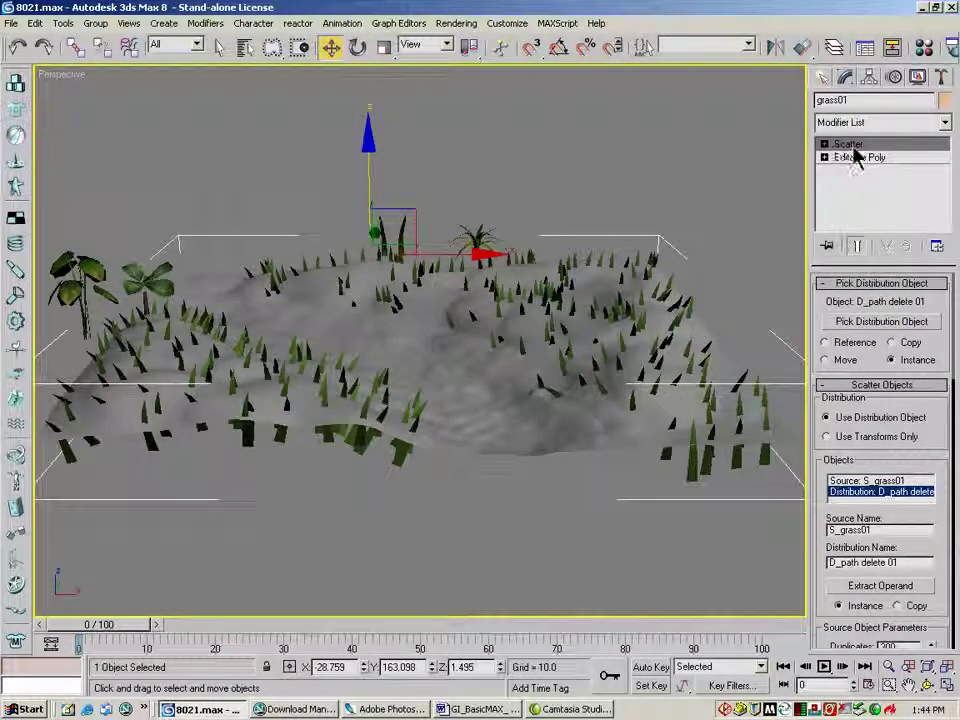
left_click(891, 482)
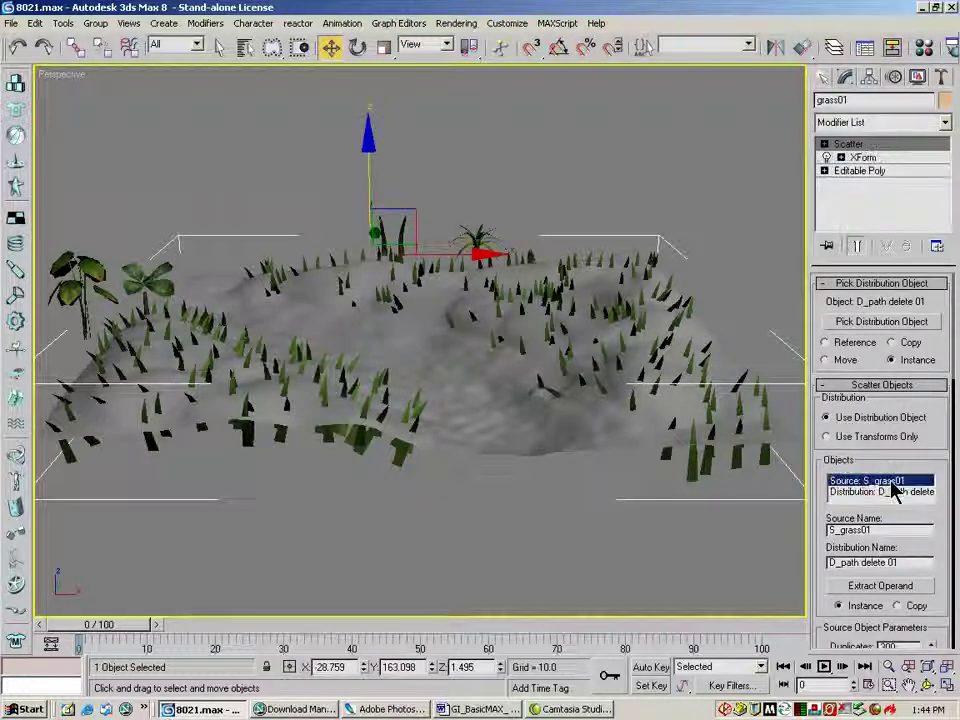
left_click(864, 158)
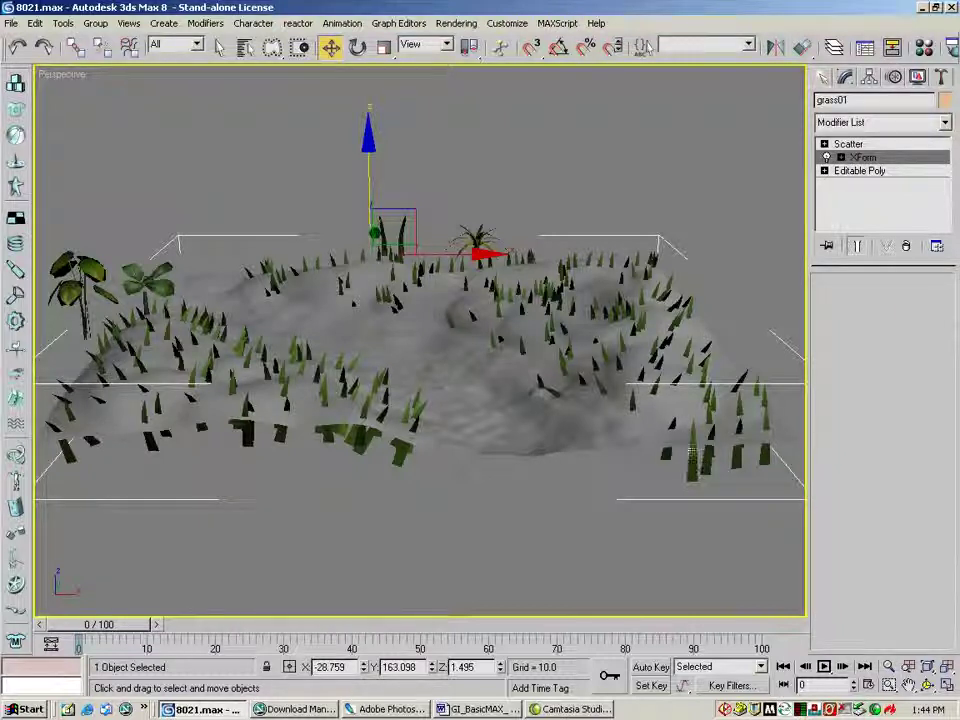
left_click(841, 158)
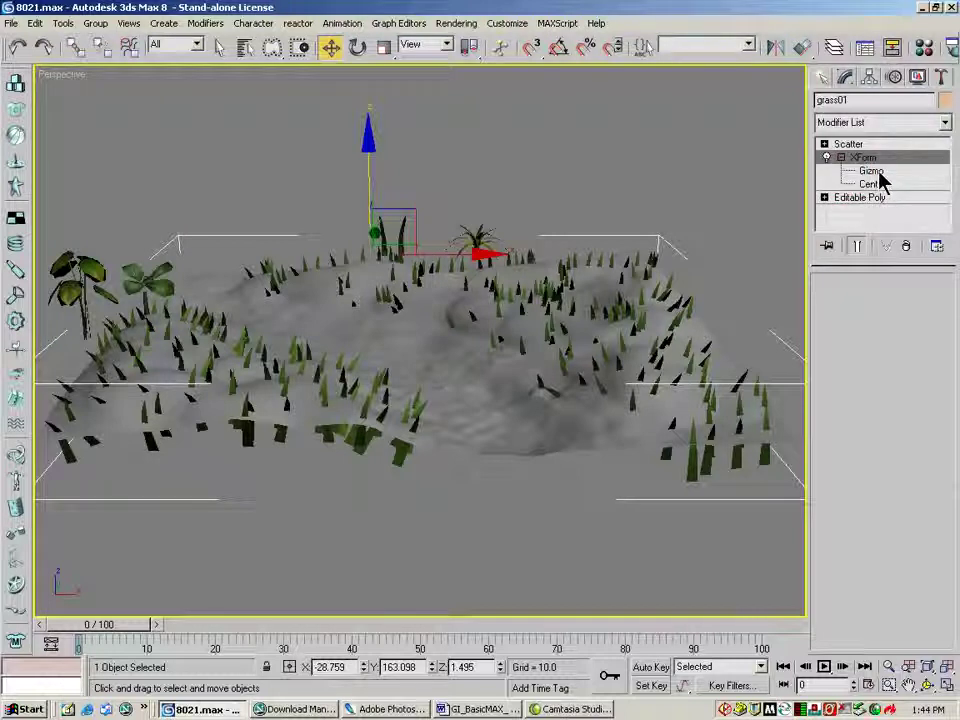
left_click(874, 173)
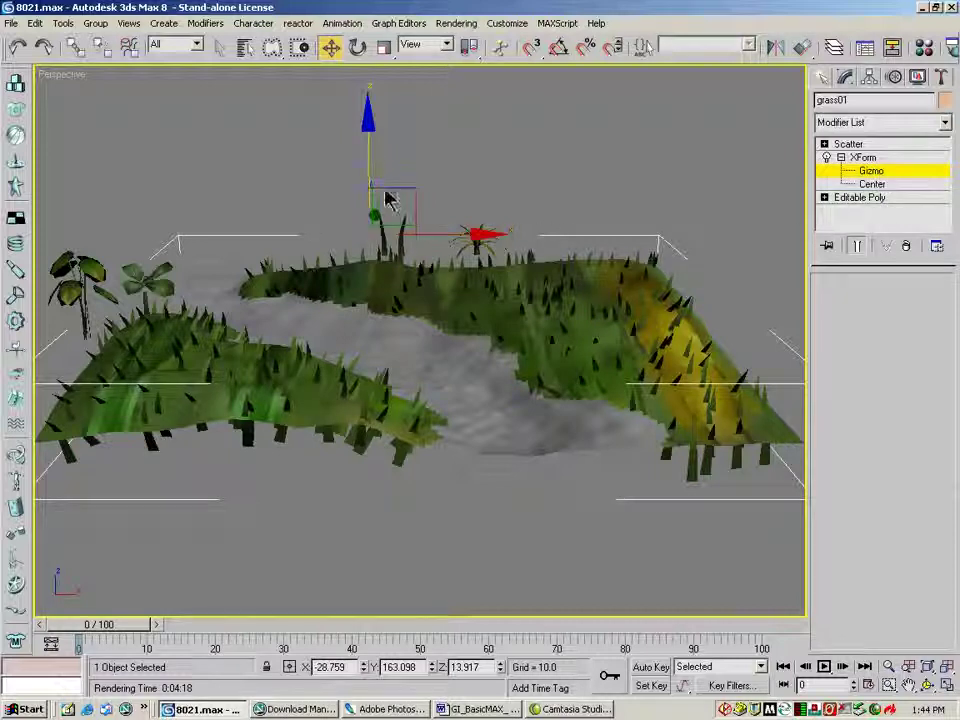
left_click_drag(371, 158, 377, 140)
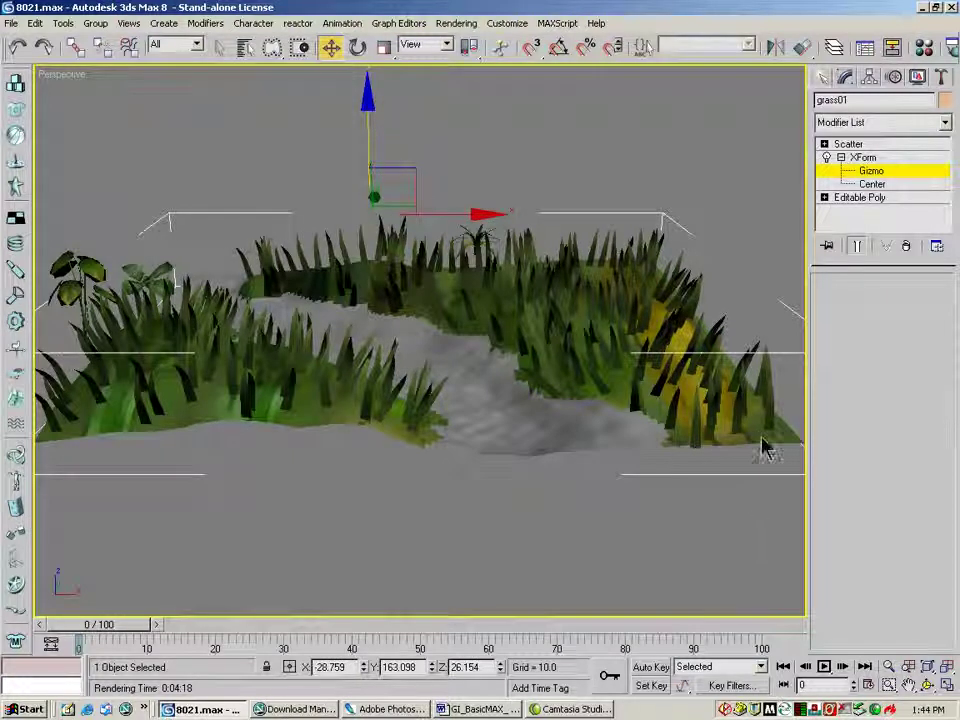
Orbit the view around the grassy terrain and exit gizmo sub-object editing.
left_click(927, 686)
left_click_drag(373, 410, 534, 439)
middle_click_drag(542, 497, 476, 450)
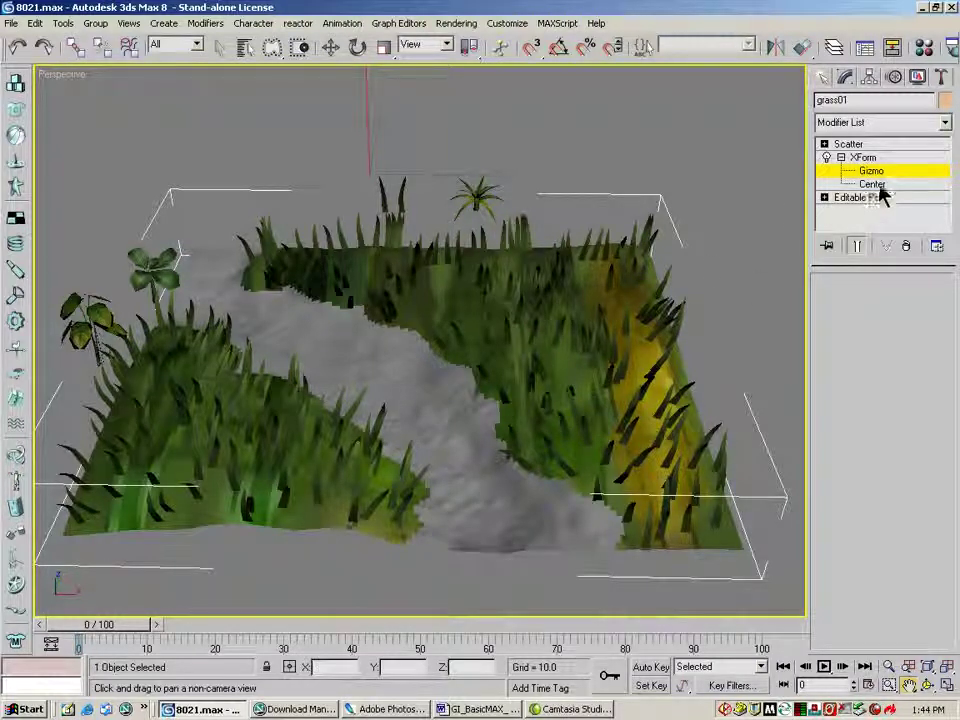
key("ctrl+b")
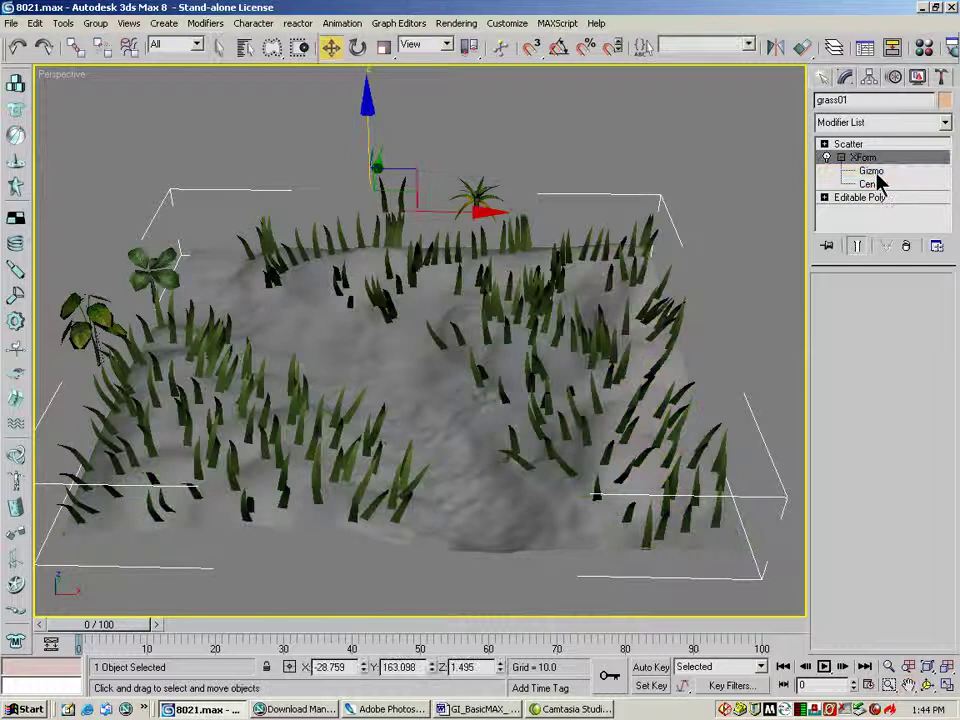
Set the grass Scatter's Duplicates count to 1000 in Source Object Parameters.
left_click(841, 158)
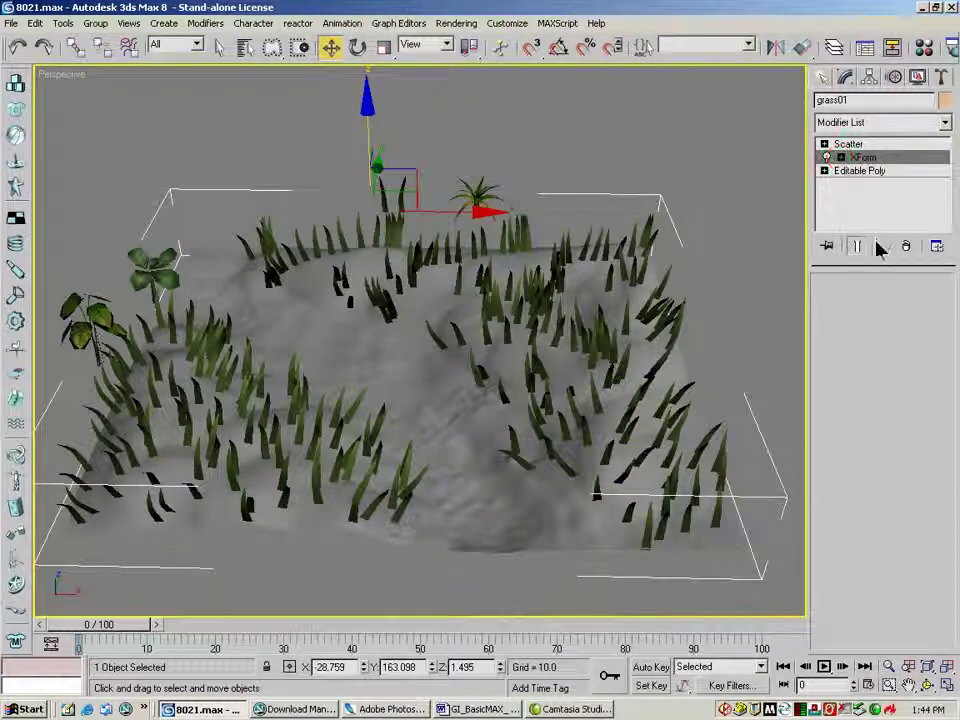
left_click(849, 144)
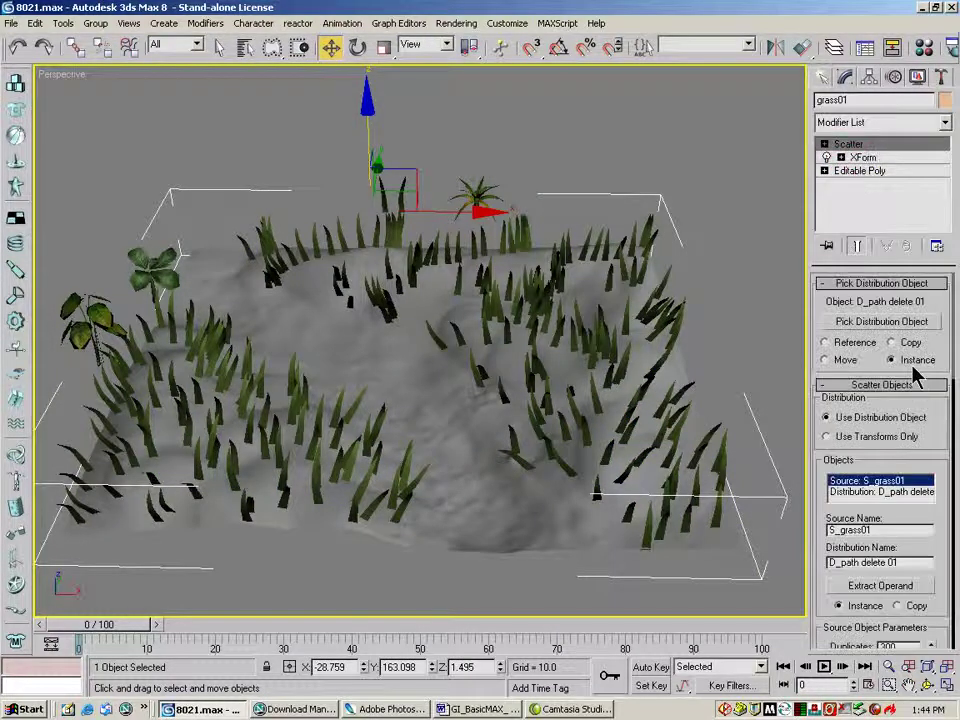
scroll(935, 343, "down", 5)
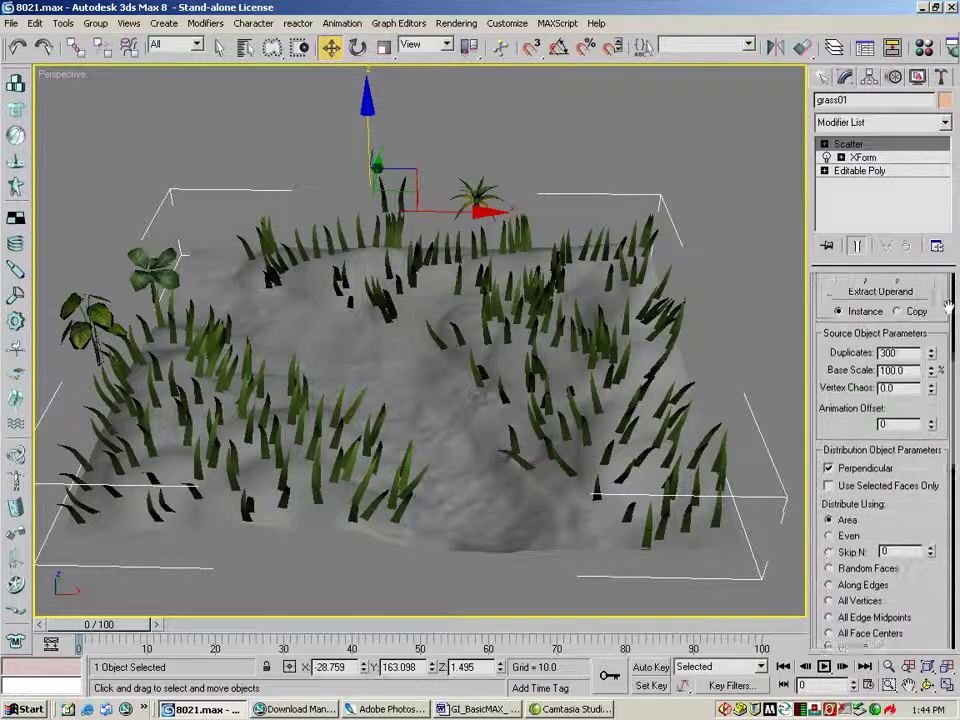
scroll(932, 442, "down", 1)
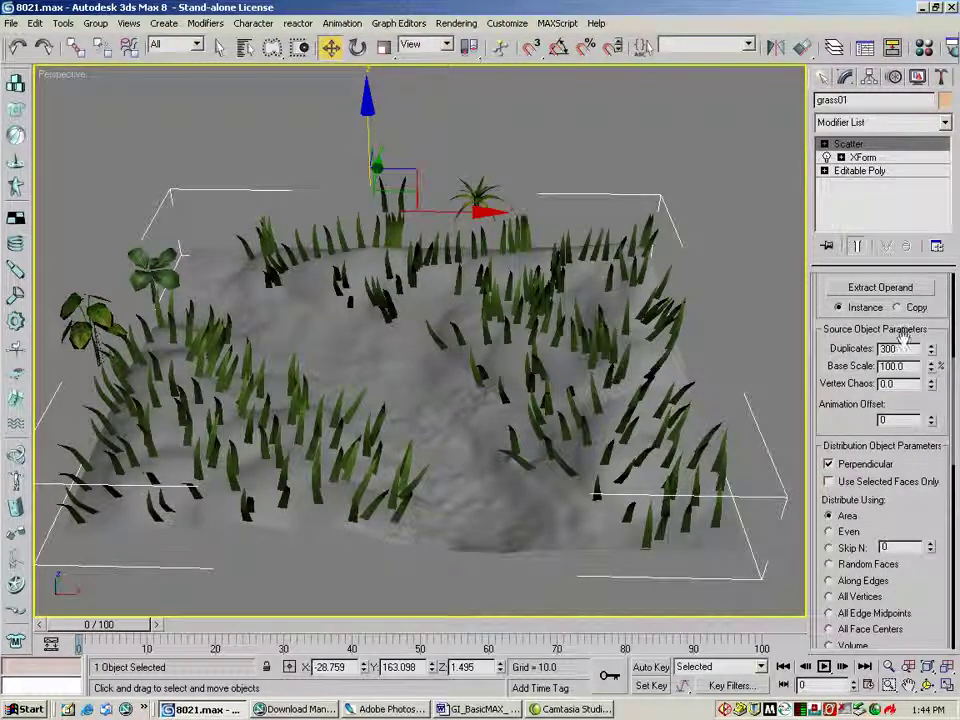
left_click_drag(902, 349, 864, 349)
type("1000")
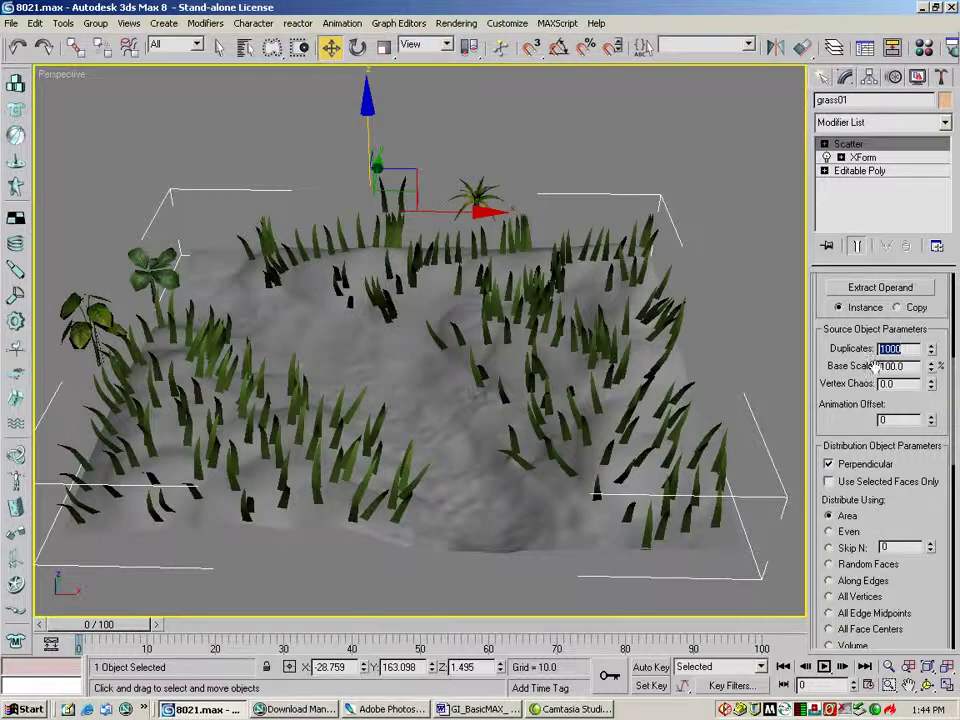
key("Return")
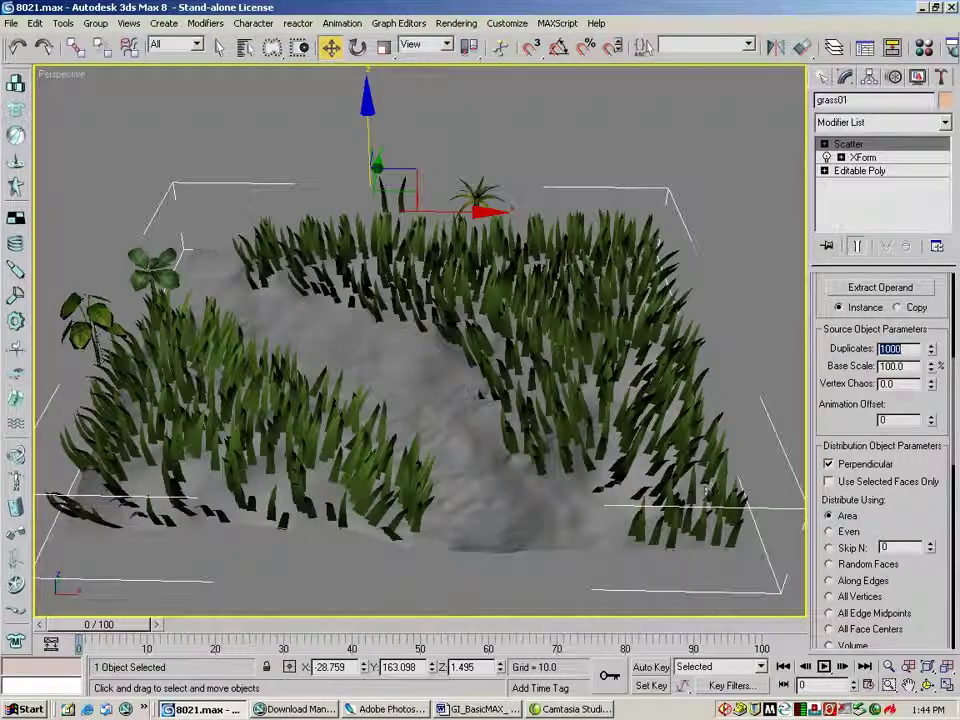
left_click_drag(919, 566, 932, 272)
Set the Scatter's viewport Display to 50% of the grass.
scroll(911, 499, "down", 5)
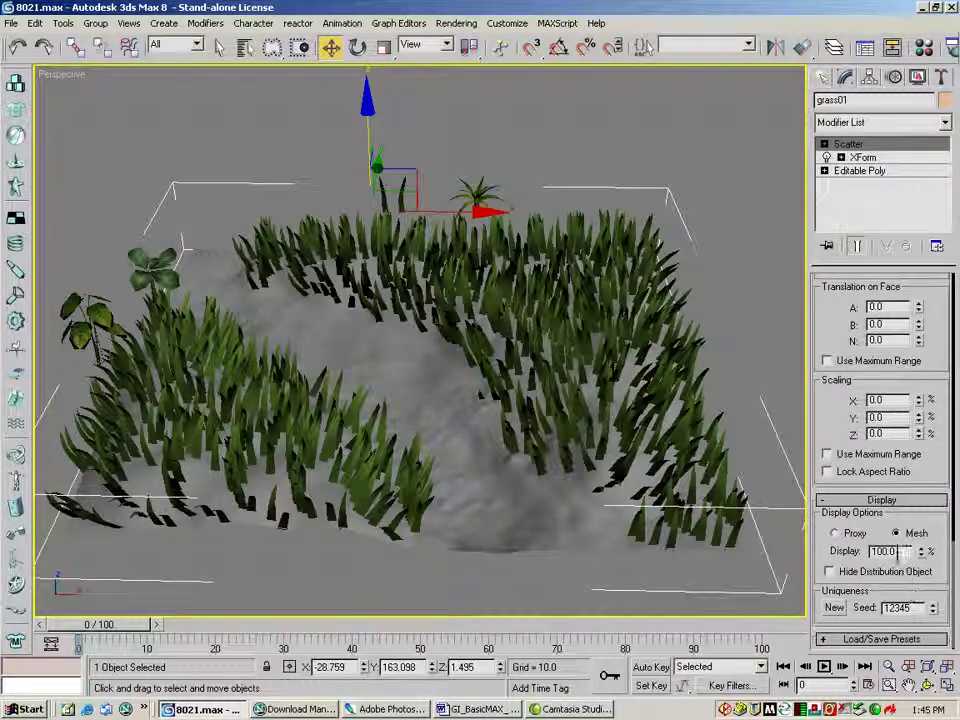
left_click_drag(903, 550, 854, 551)
type("5")
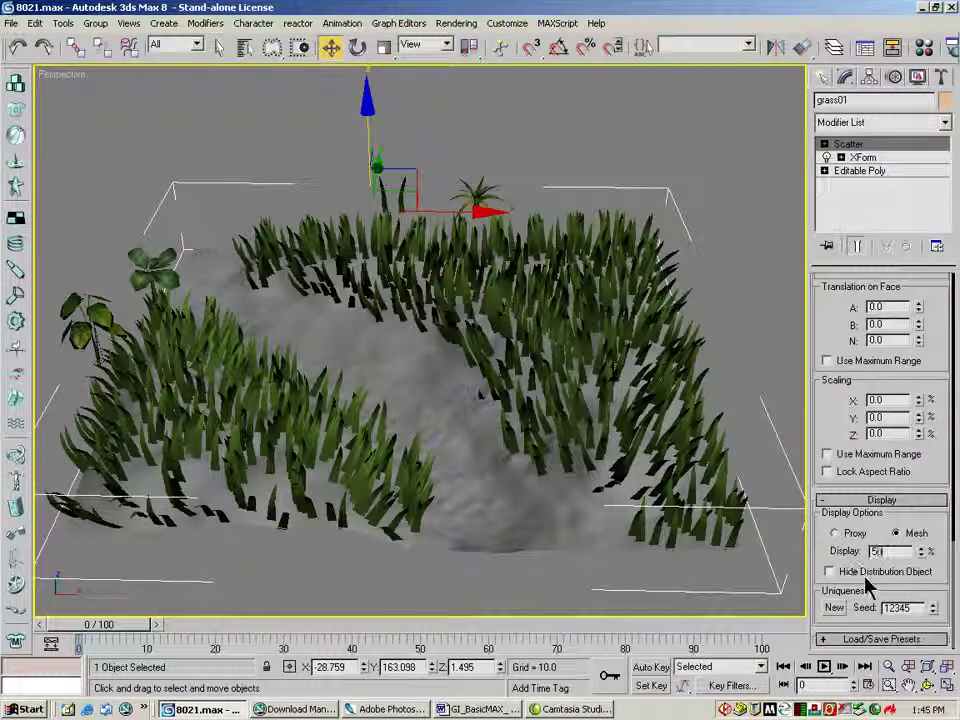
type("0")
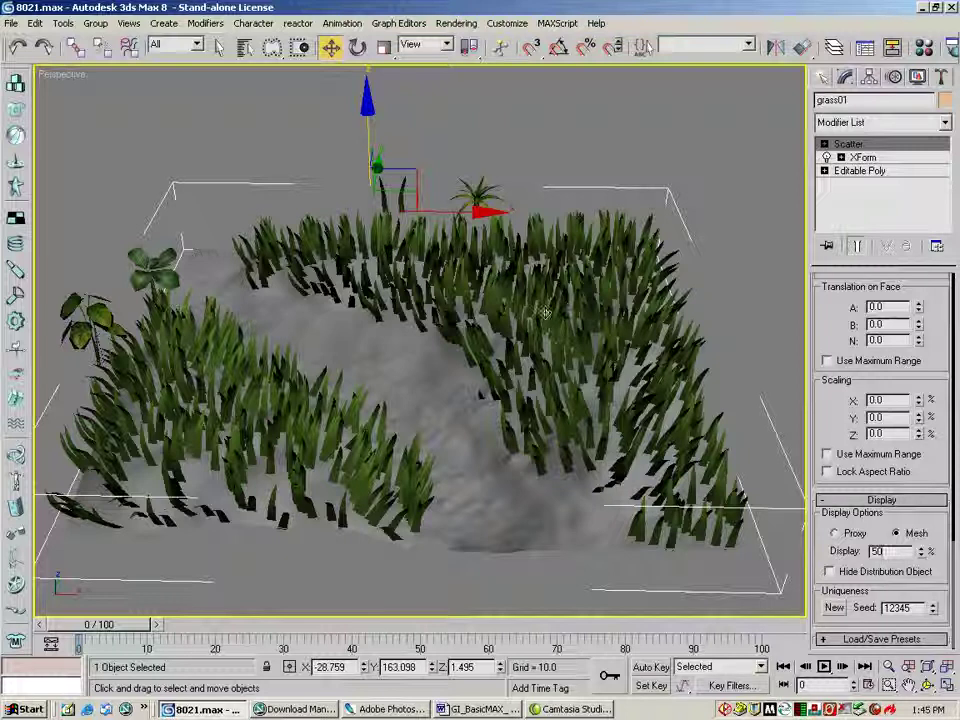
key("Return")
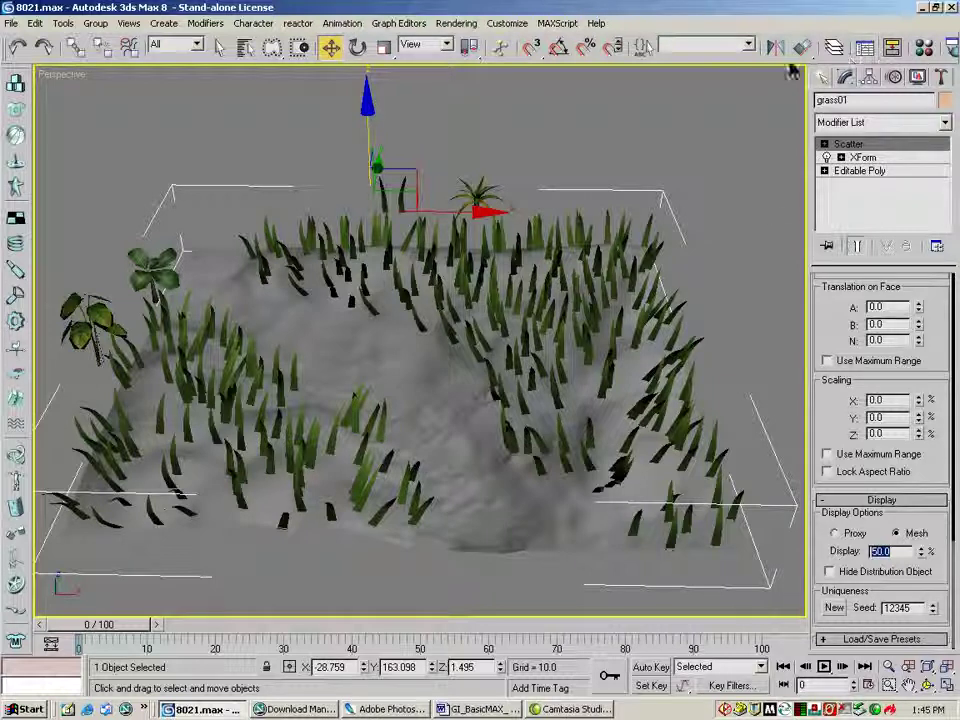
Quick-render the Perspective view, then close the rendered frame.
left_click_drag(728, 56, 655, 60)
key("shift+q")
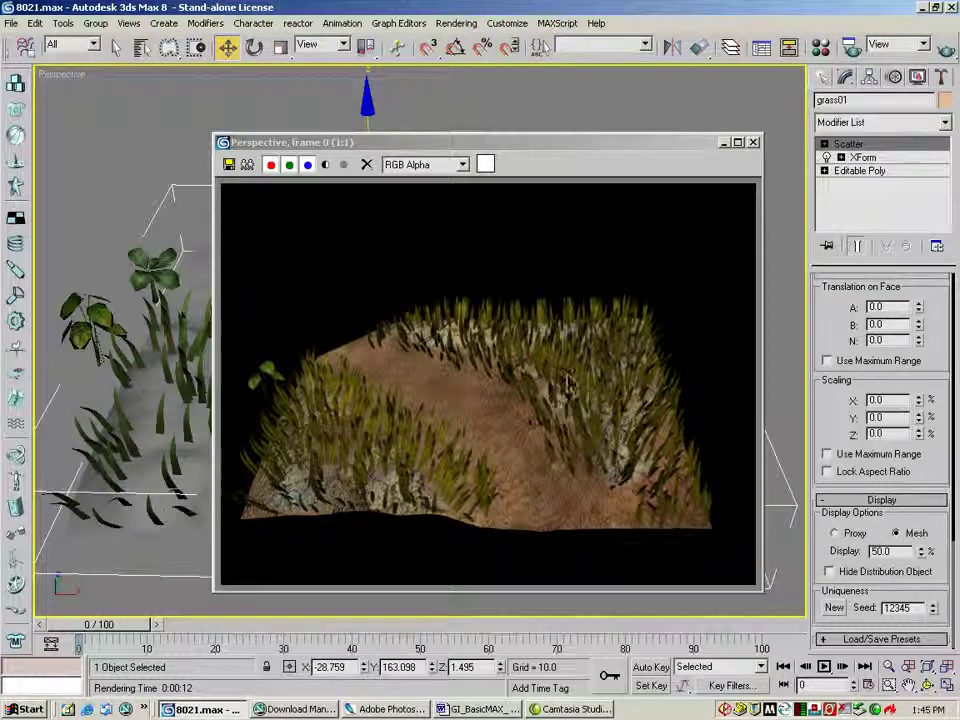
left_click(755, 145)
Raise grass Duplicates to 3000 and check it with a Perspective quick render.
left_click_drag(810, 311, 811, 567)
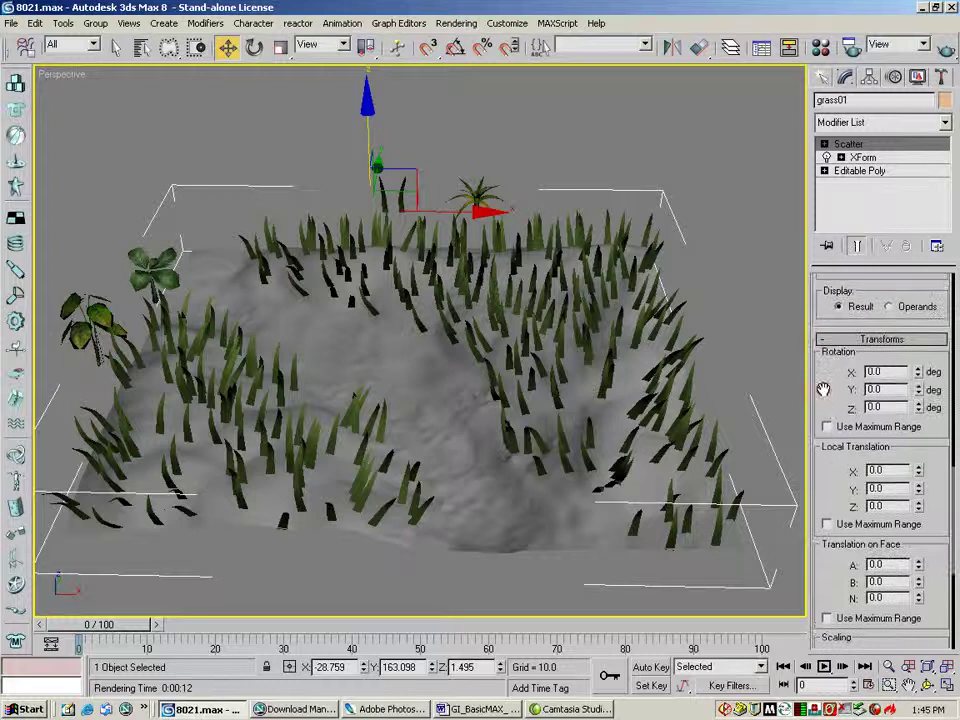
left_click_drag(827, 392, 874, 493)
left_click_drag(911, 358, 914, 474)
scroll(914, 474, "up", 5)
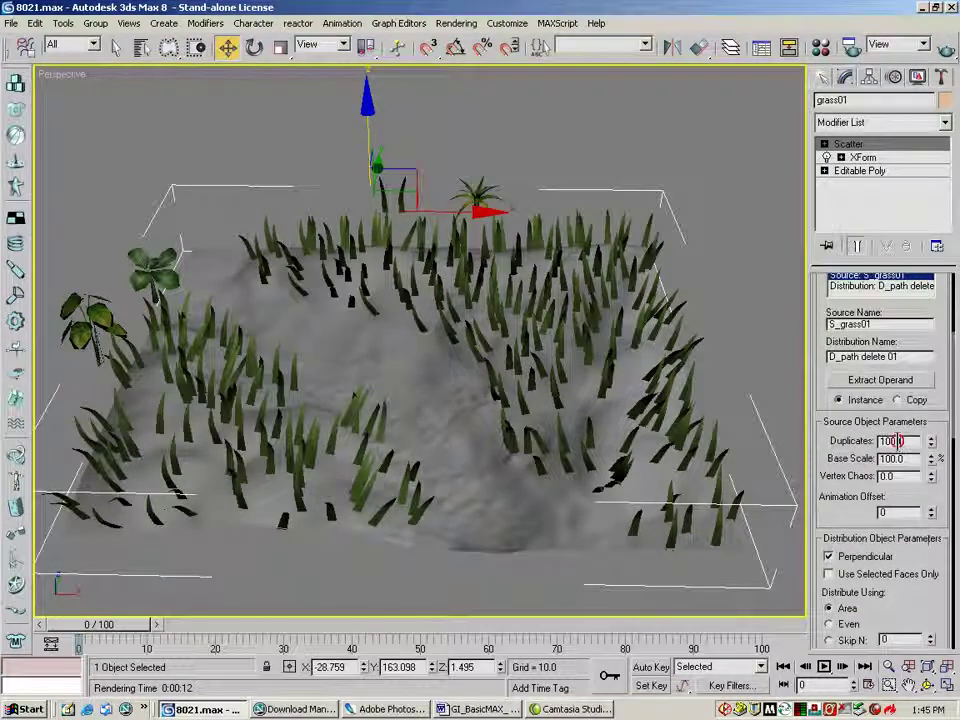
left_click_drag(898, 440, 845, 442)
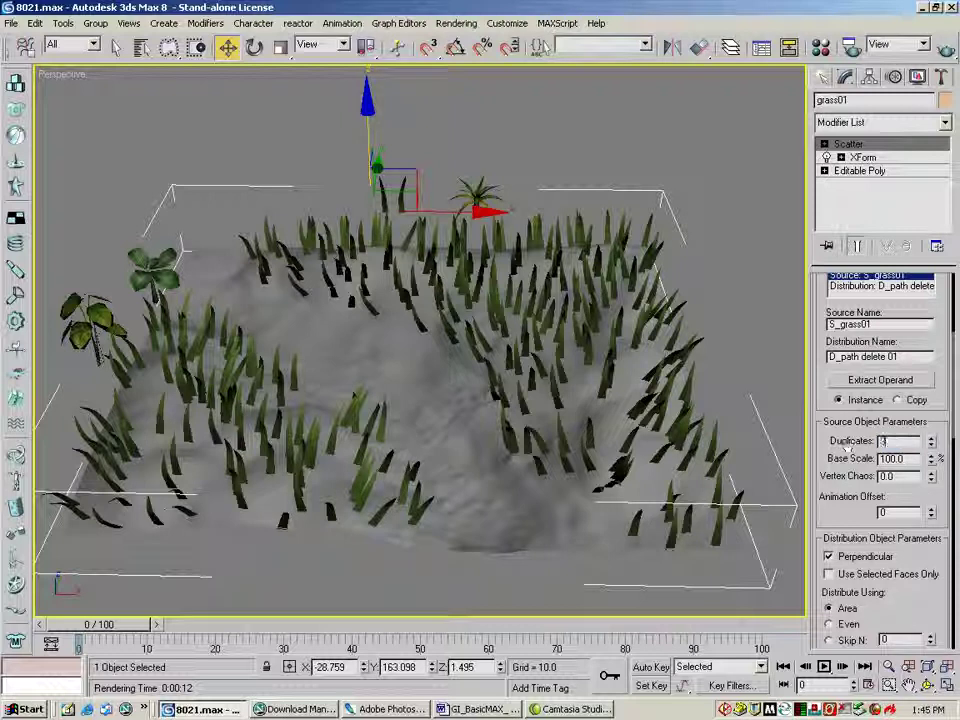
type("3000")
key("Return")
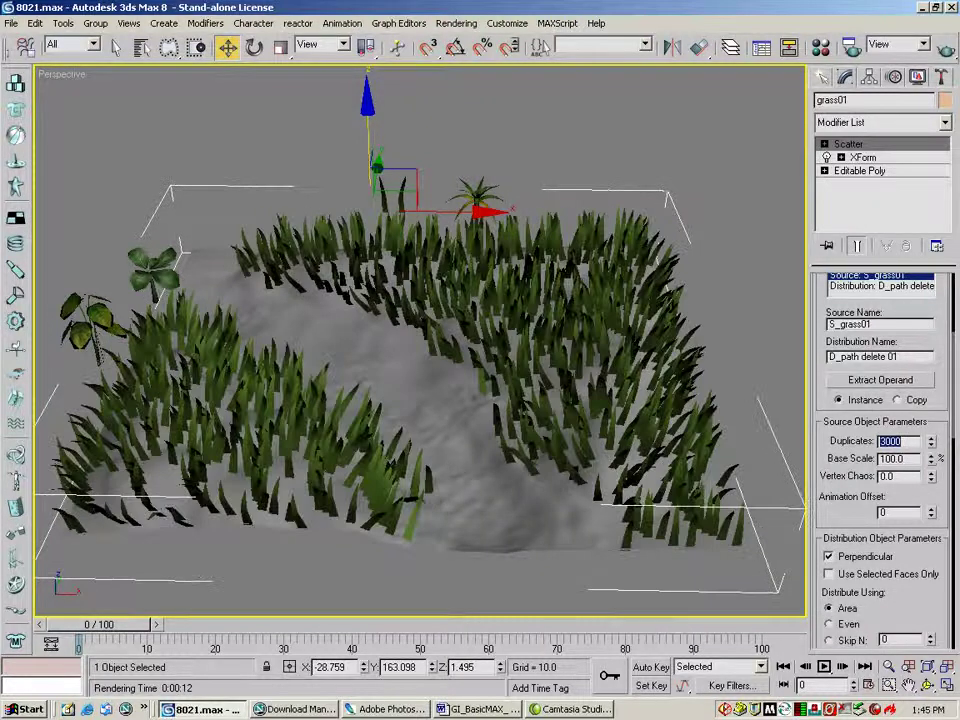
key("shift+q")
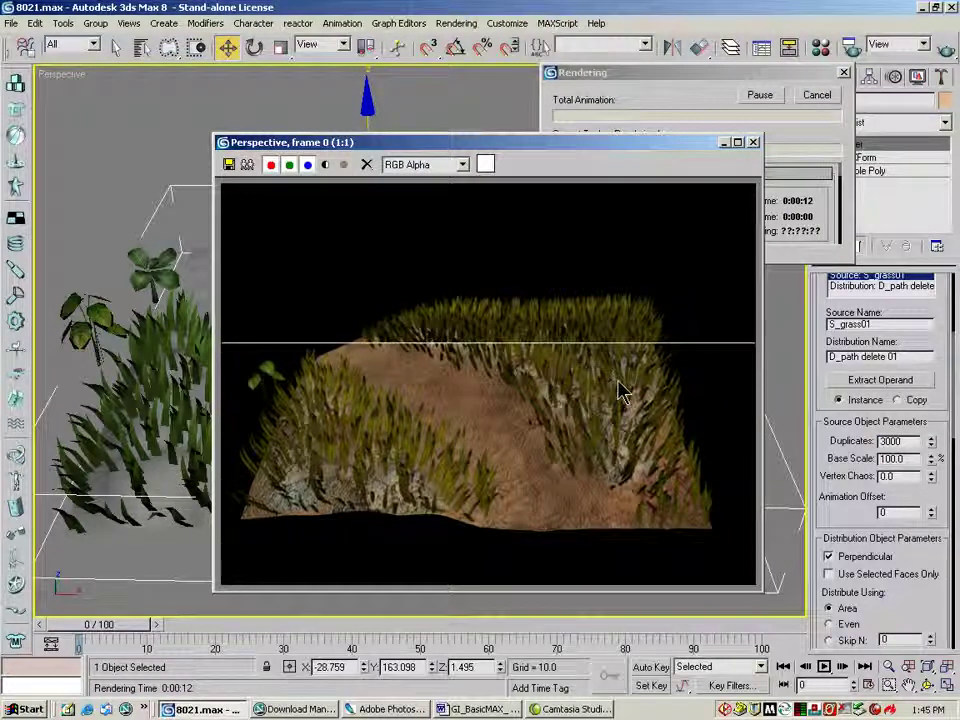
left_click(754, 143)
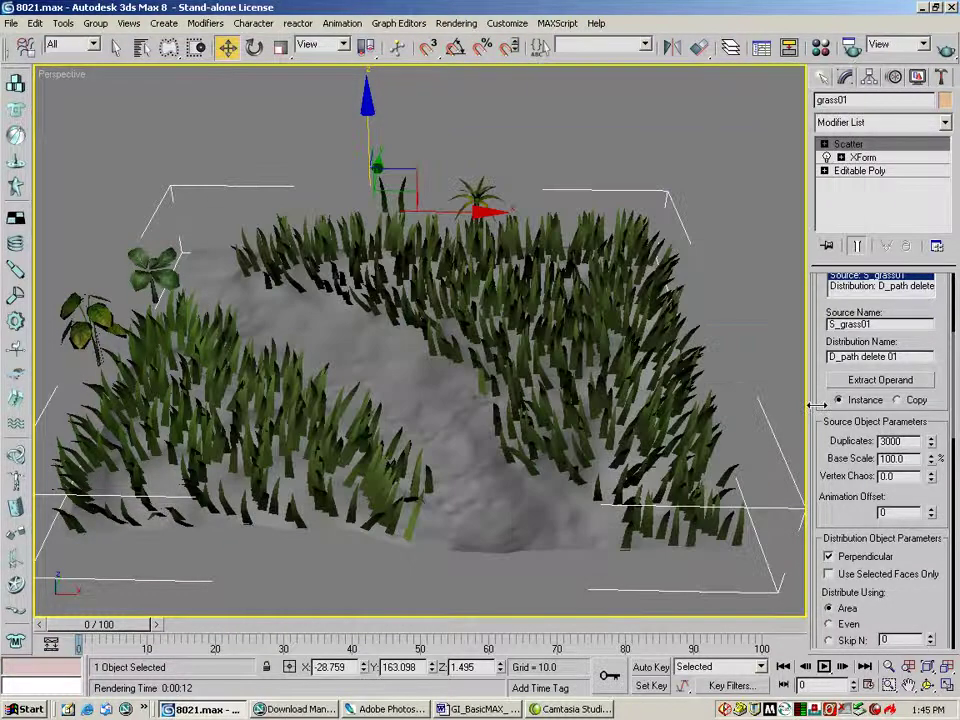
Give the grass blades a 70.9 Base Scale and 0.4 Vertex Chaos.
scroll(838, 300, "down", 4)
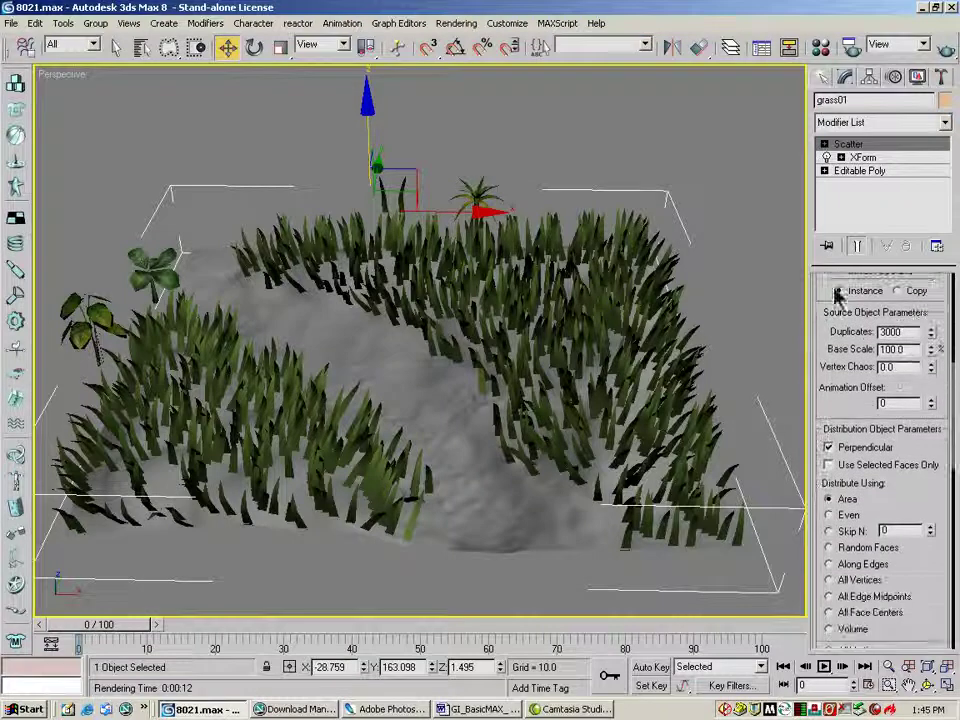
left_click_drag(917, 390, 933, 530)
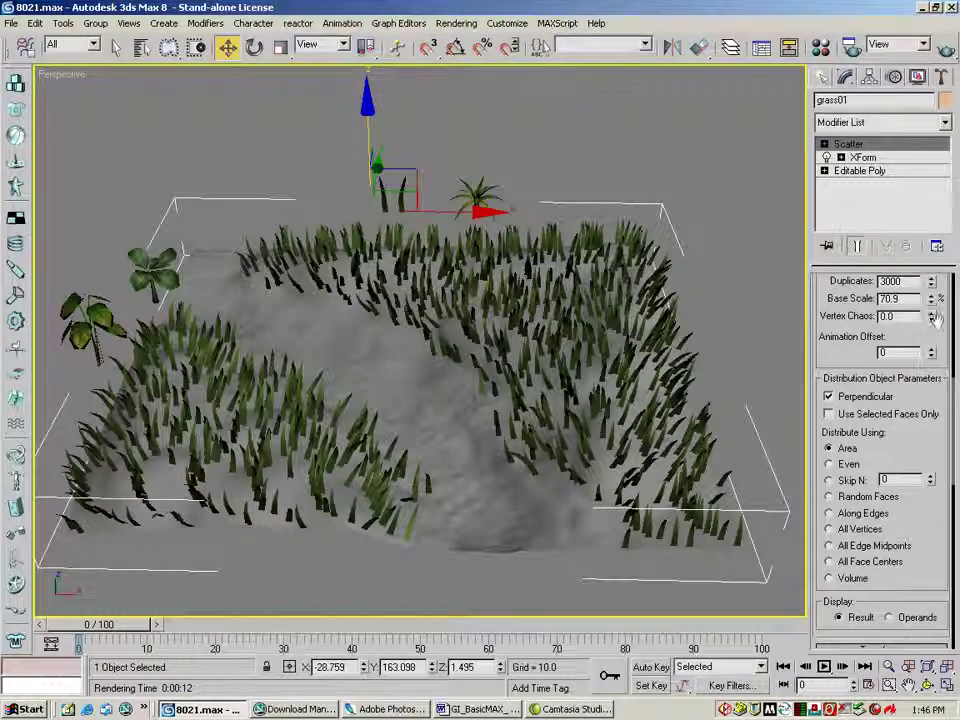
left_click_drag(932, 313, 931, 285)
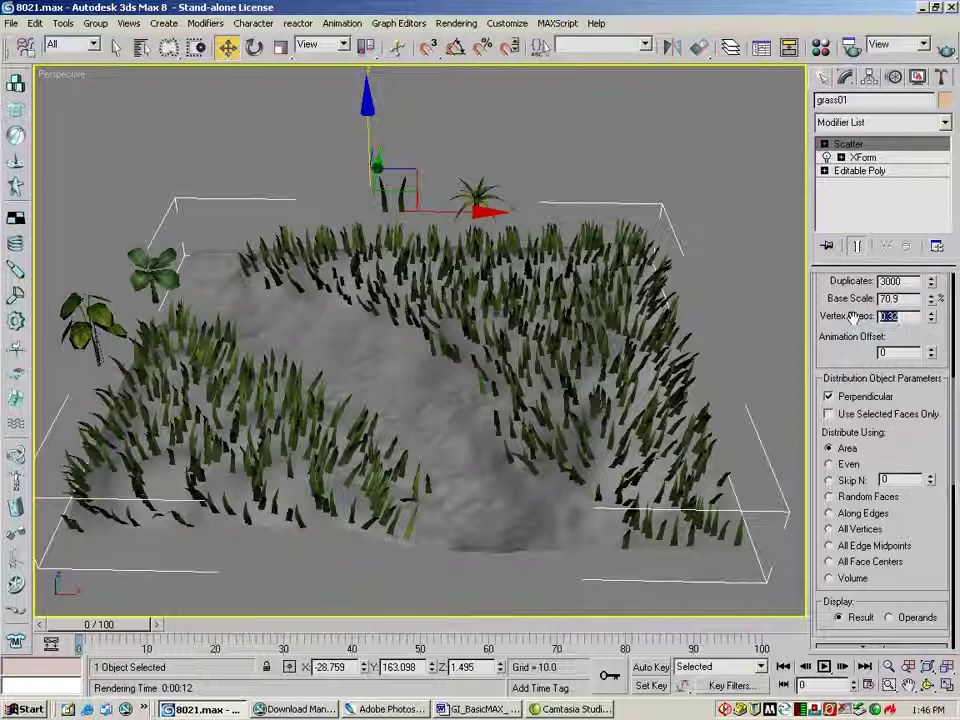
type("1.")
key("Return")
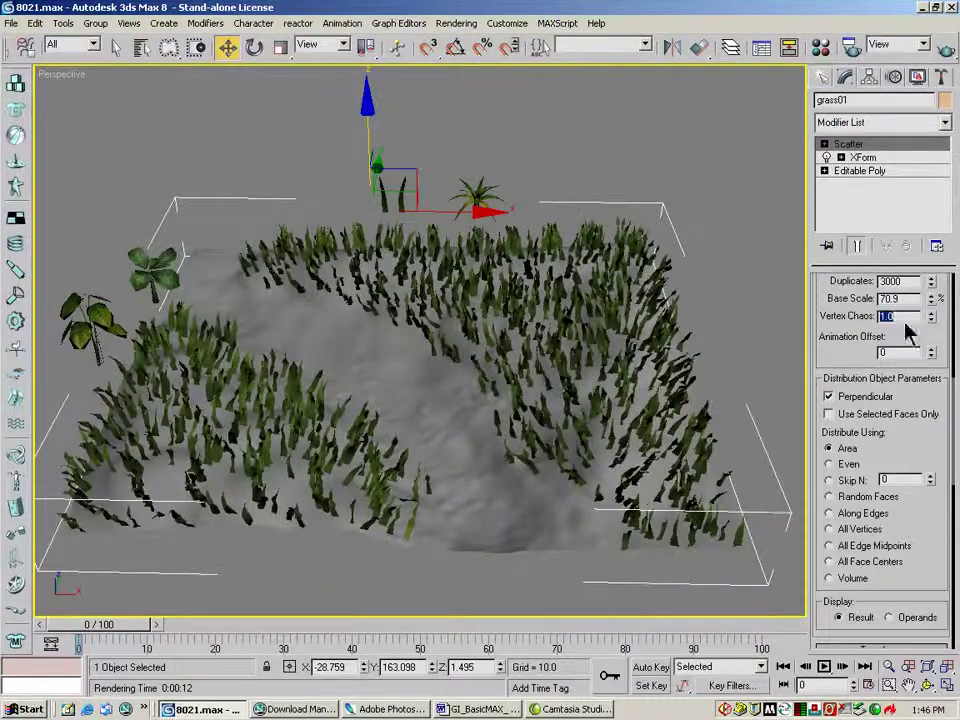
left_click(904, 315)
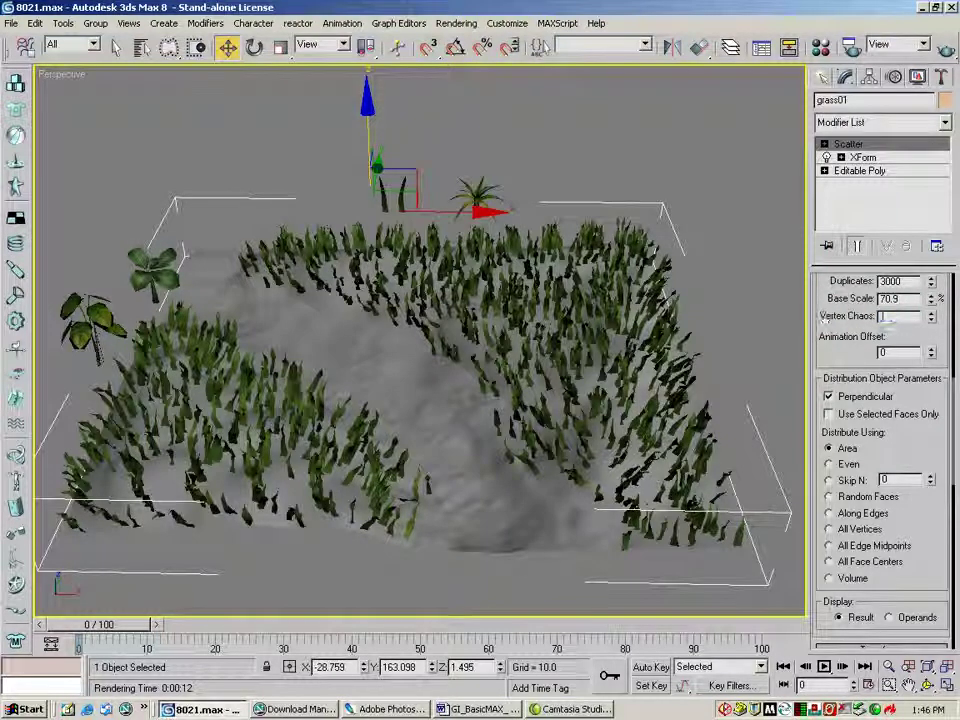
key("BackSpace")
key("Return")
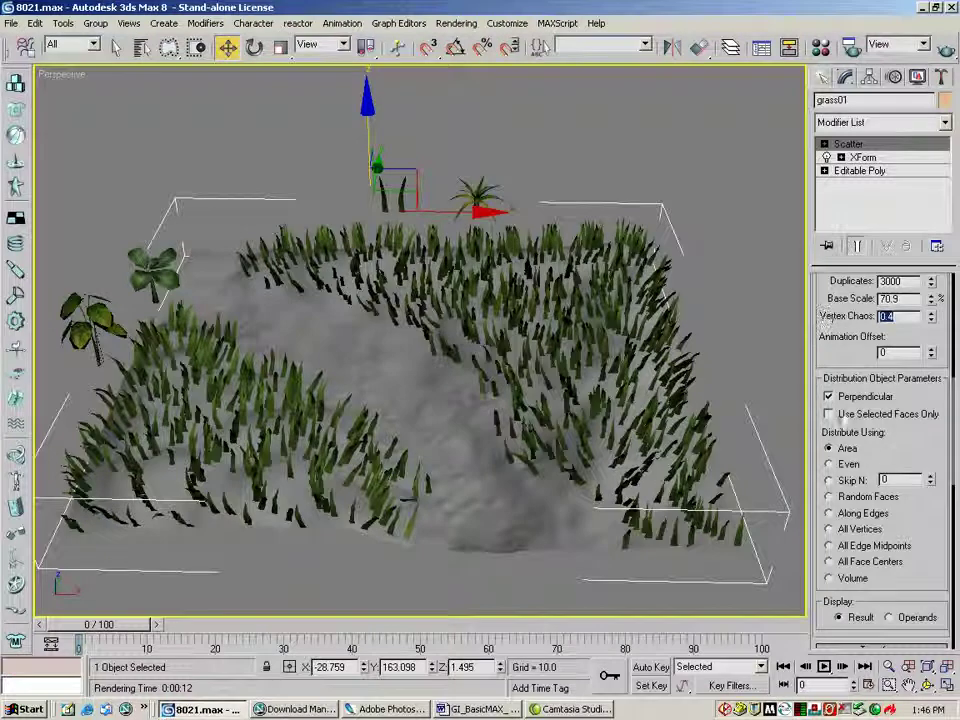
scroll(900, 430, "down", 3)
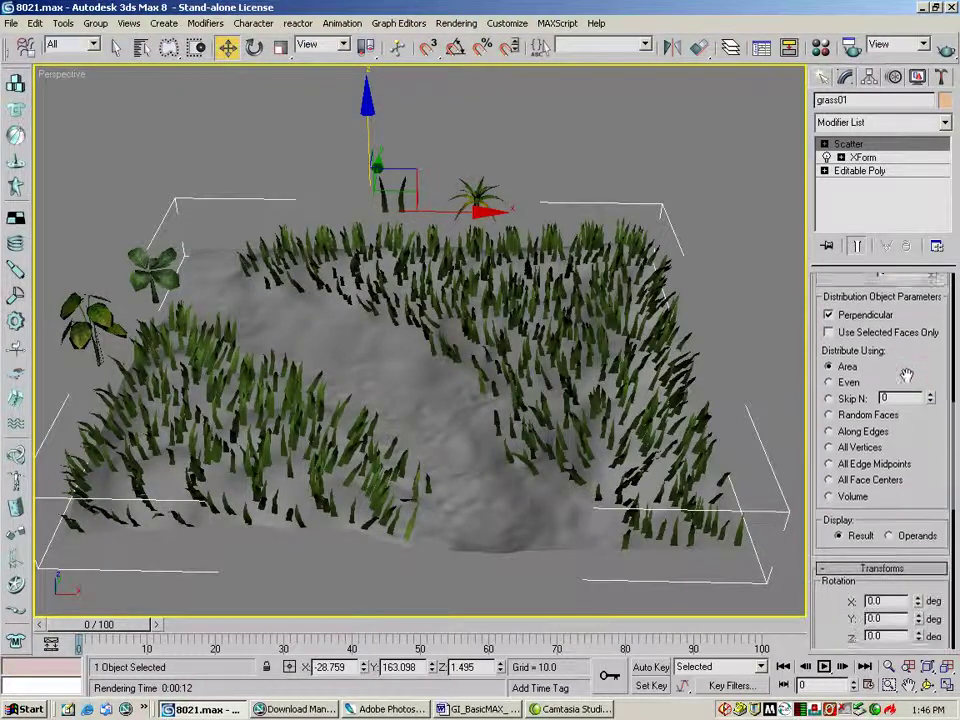
left_click(828, 314)
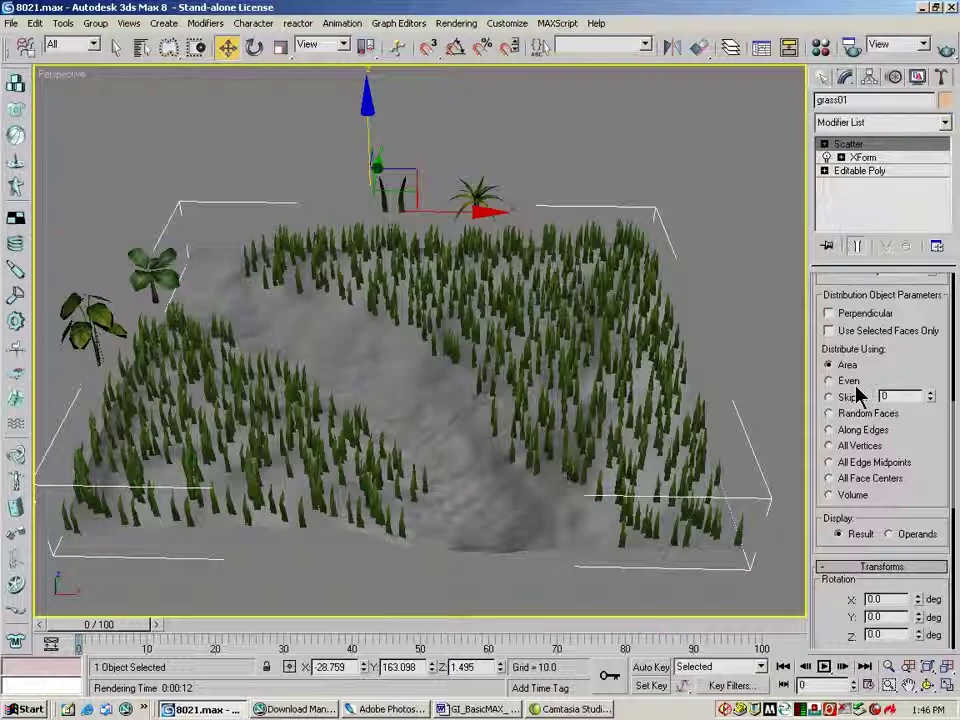
left_click(829, 315)
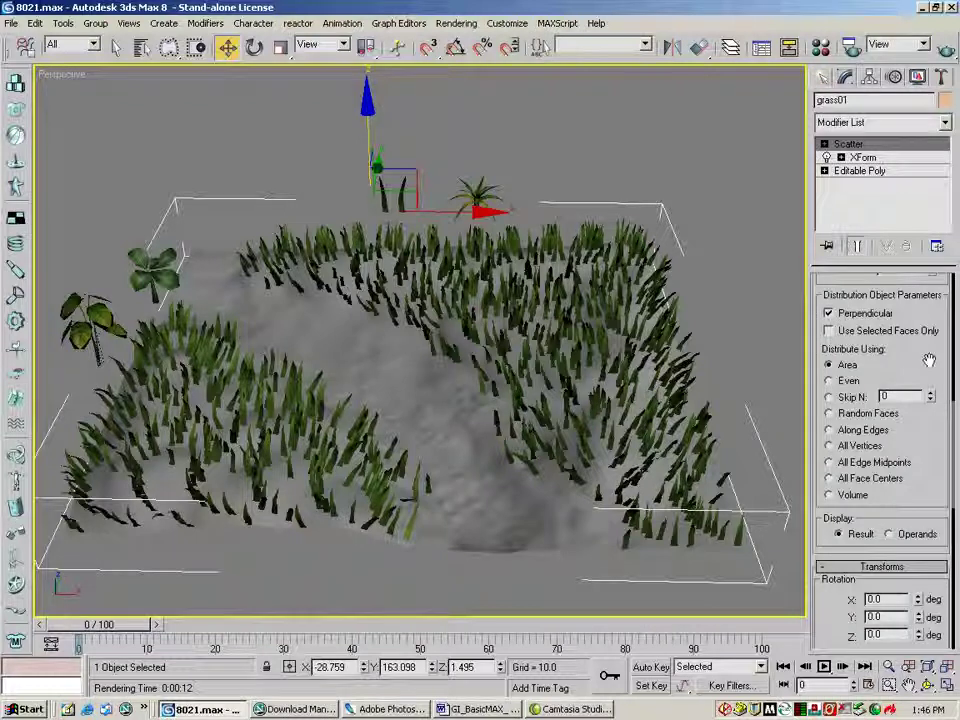
left_click_drag(896, 361, 905, 300)
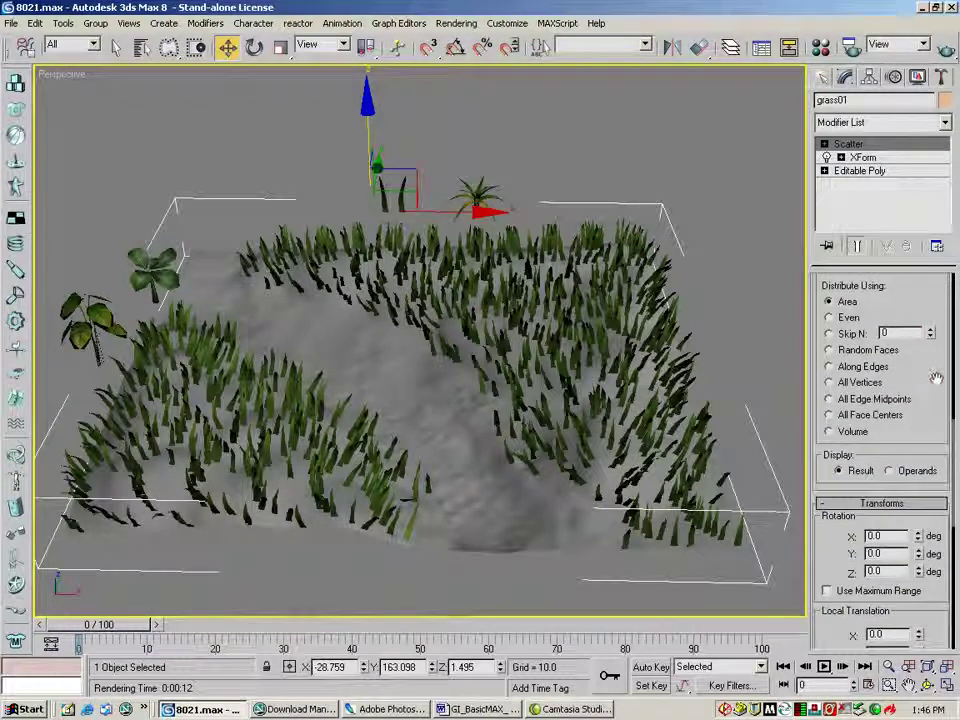
scroll(928, 405, "down", 5)
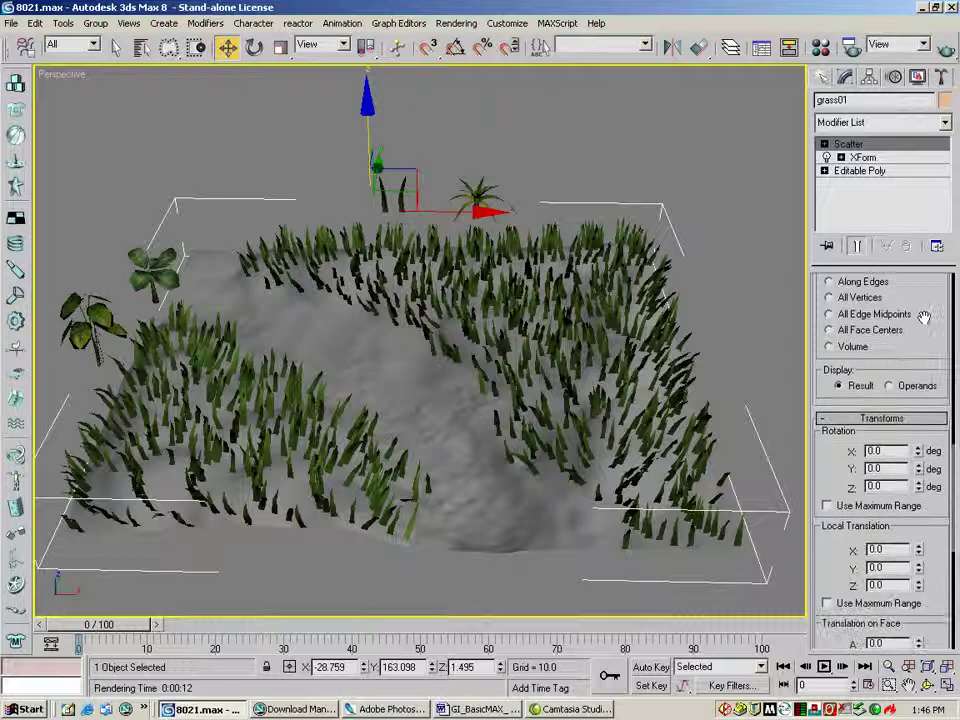
scroll(868, 366, "down", 1)
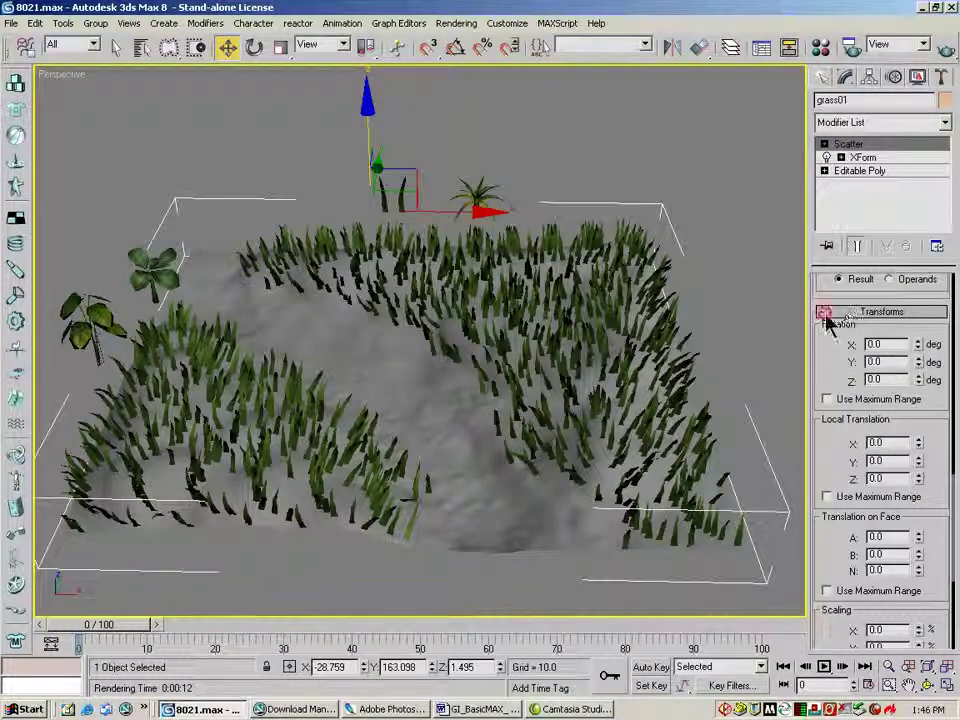
Set the grass Rotation Z to 180 degrees in the Transforms rollout.
left_click(826, 313)
left_click(822, 485)
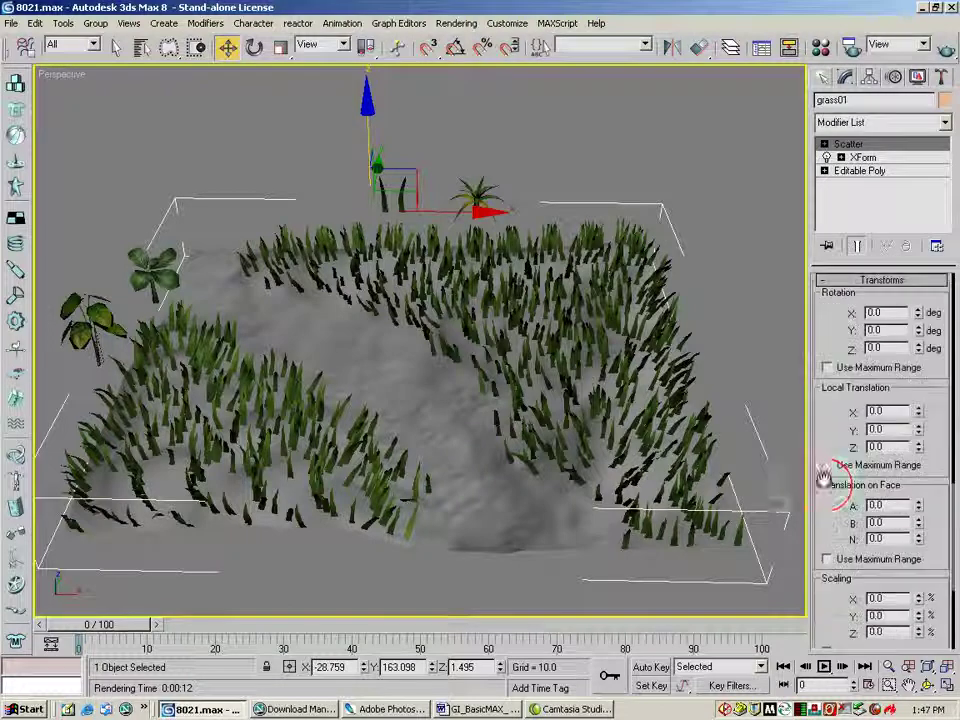
scroll(835, 424, "up", 1)
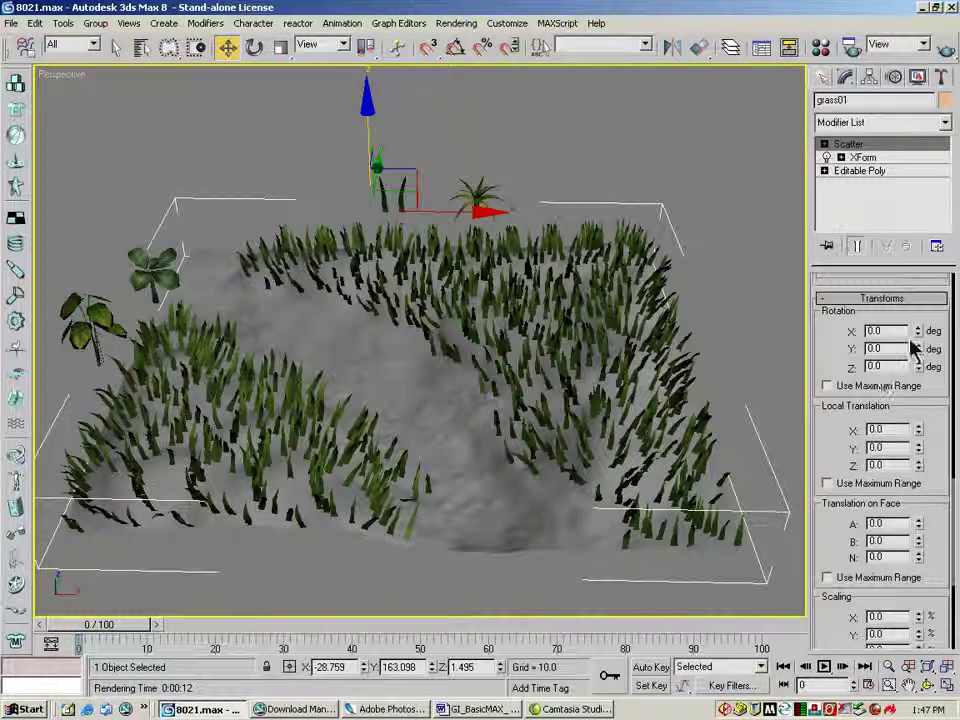
double_click(875, 331)
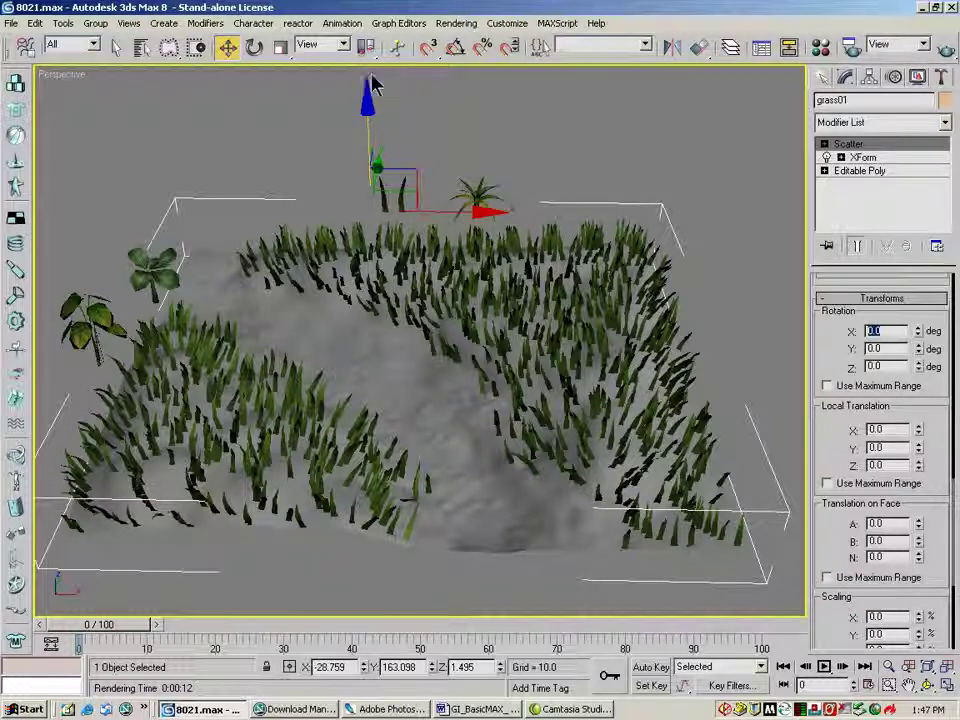
left_click(880, 366)
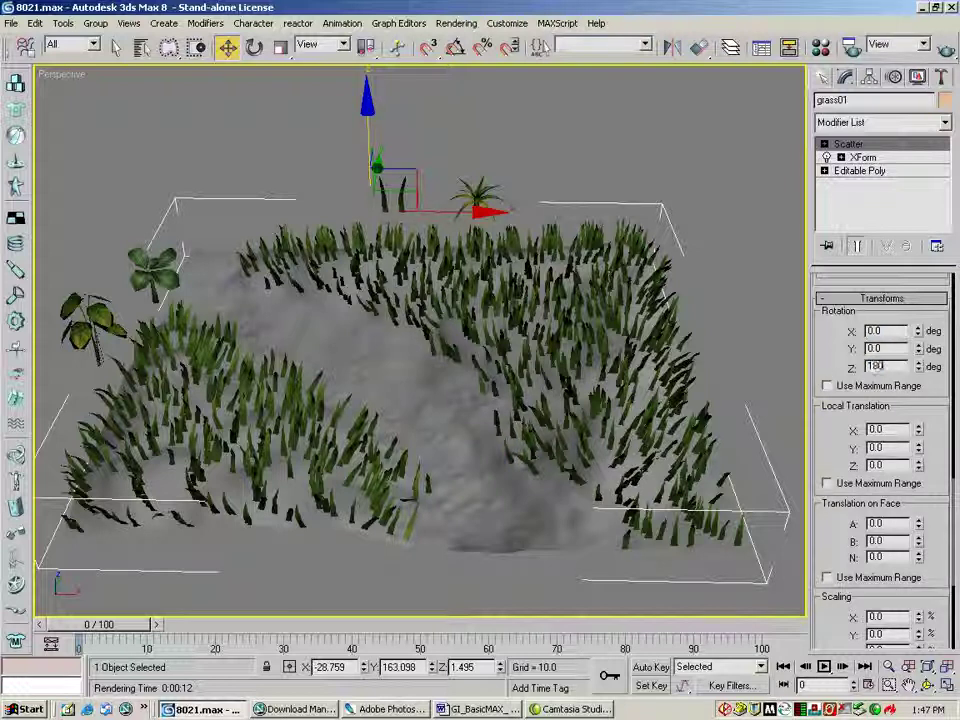
type("180")
key("Return")
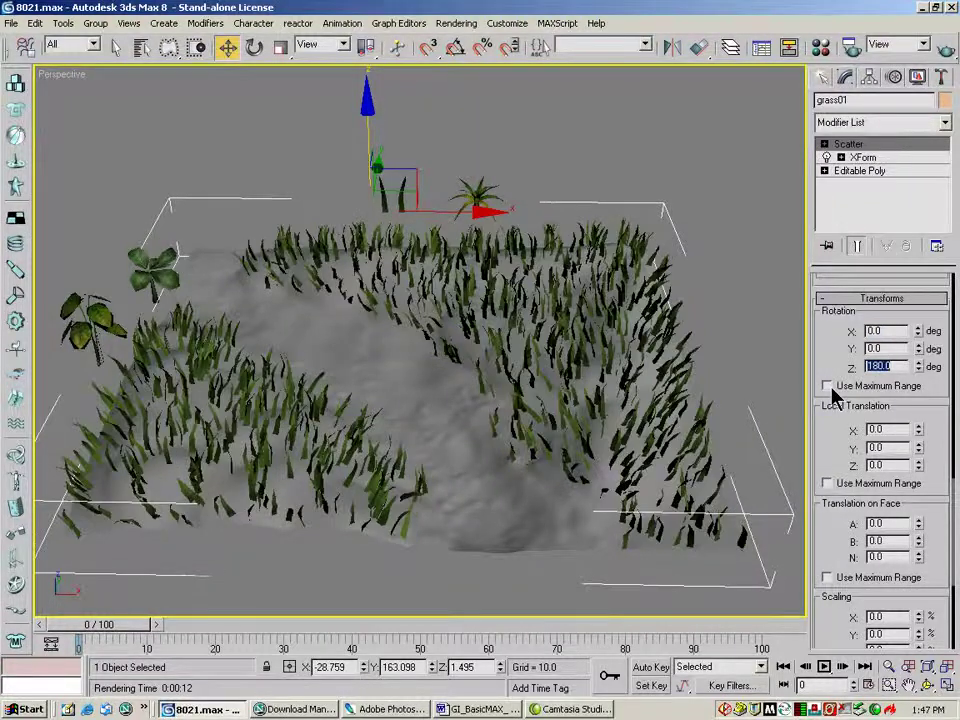
Set the grass Rotation X and Y to 12 degrees each.
left_click(826, 386)
left_click(829, 390)
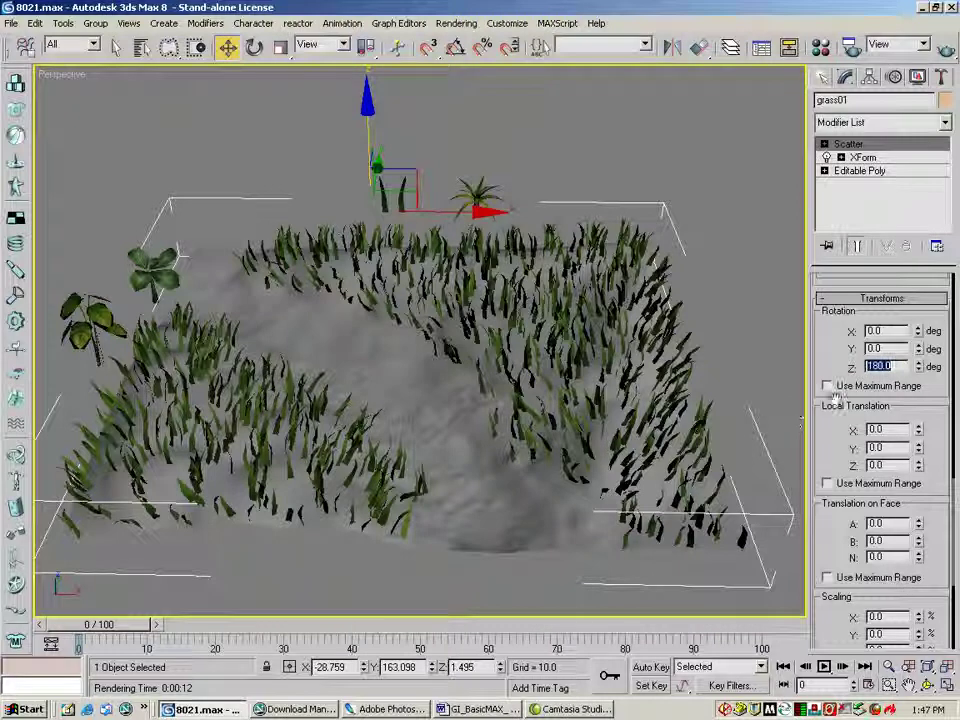
double_click(880, 348)
type("1")
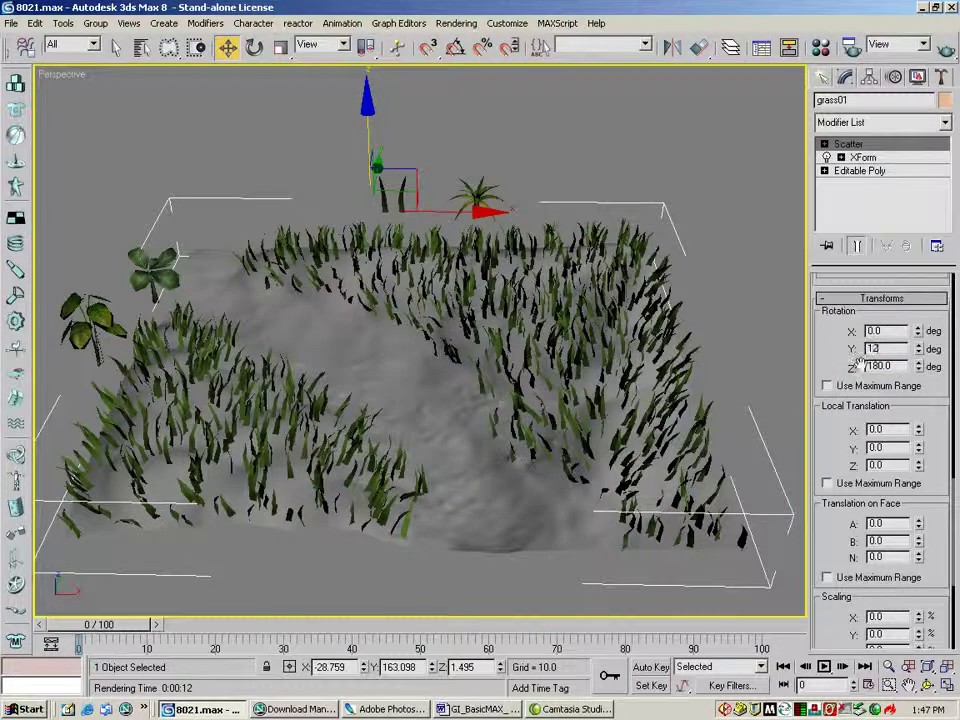
type("2")
key("shift+Tab")
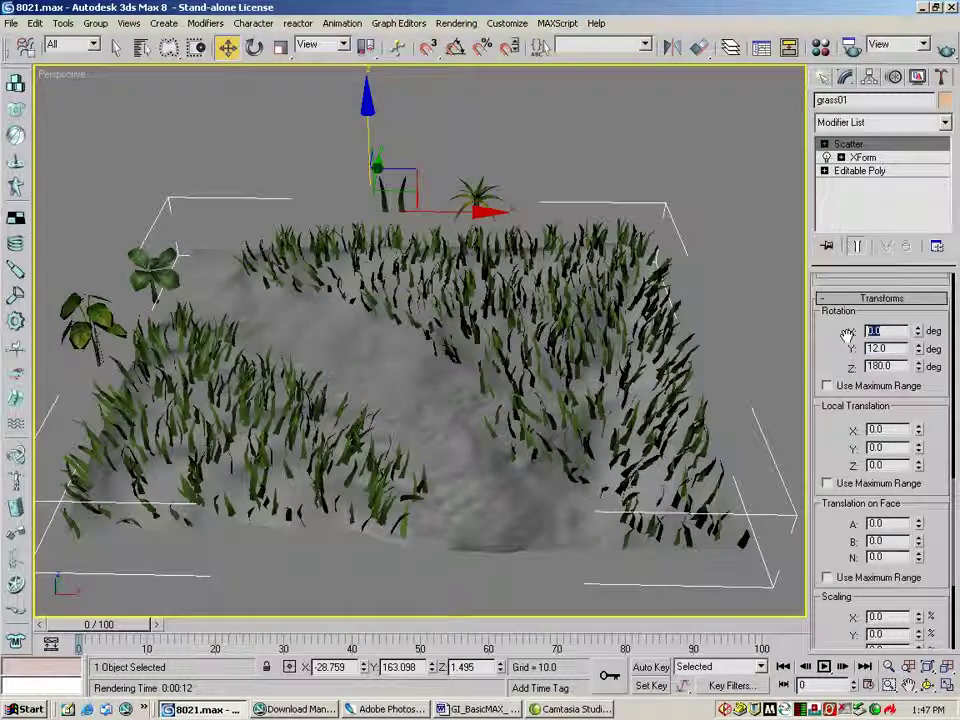
type("12")
key("Return")
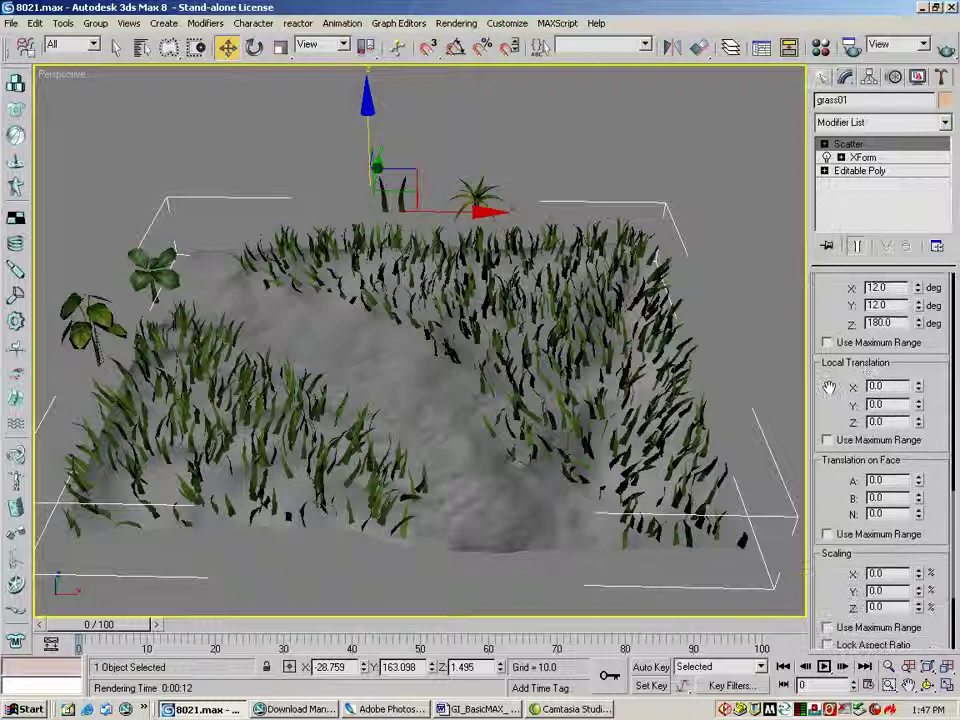
Enter the grass Local Translation offsets, with X set to 3.
left_click_drag(837, 423, 838, 320)
left_click_drag(902, 325, 857, 328)
type("10")
key("Return")
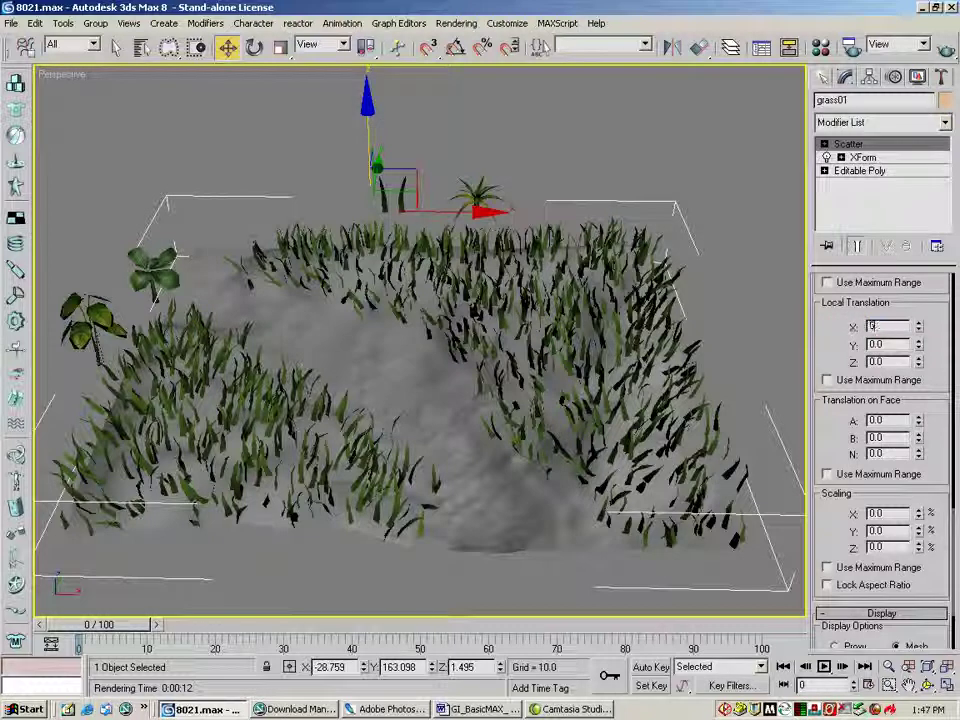
type("5")
key("Tab")
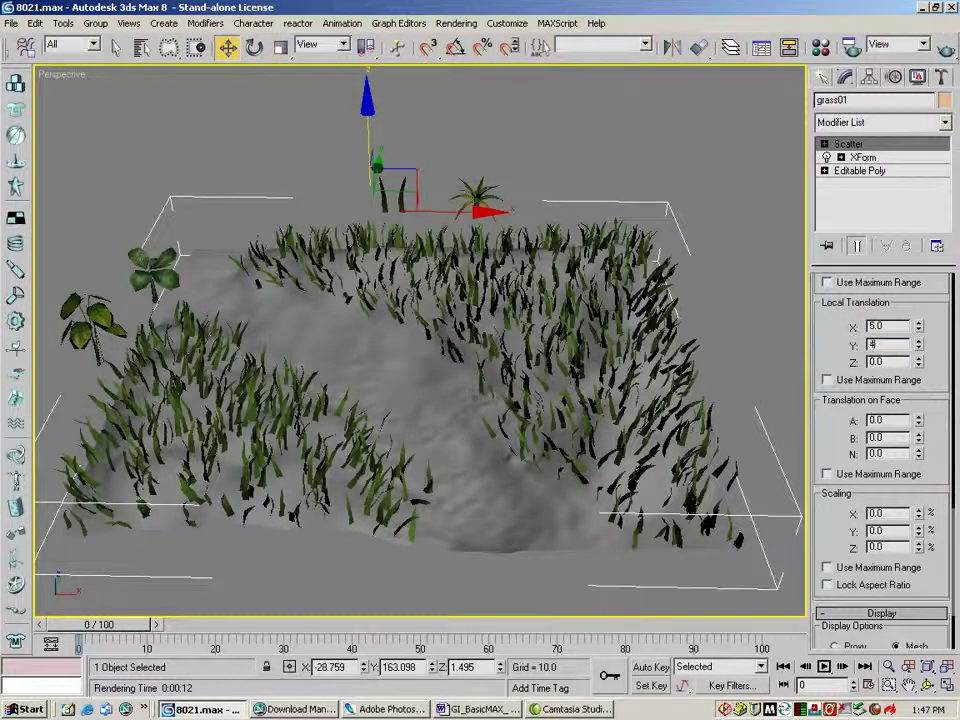
key("Return")
key("Tab")
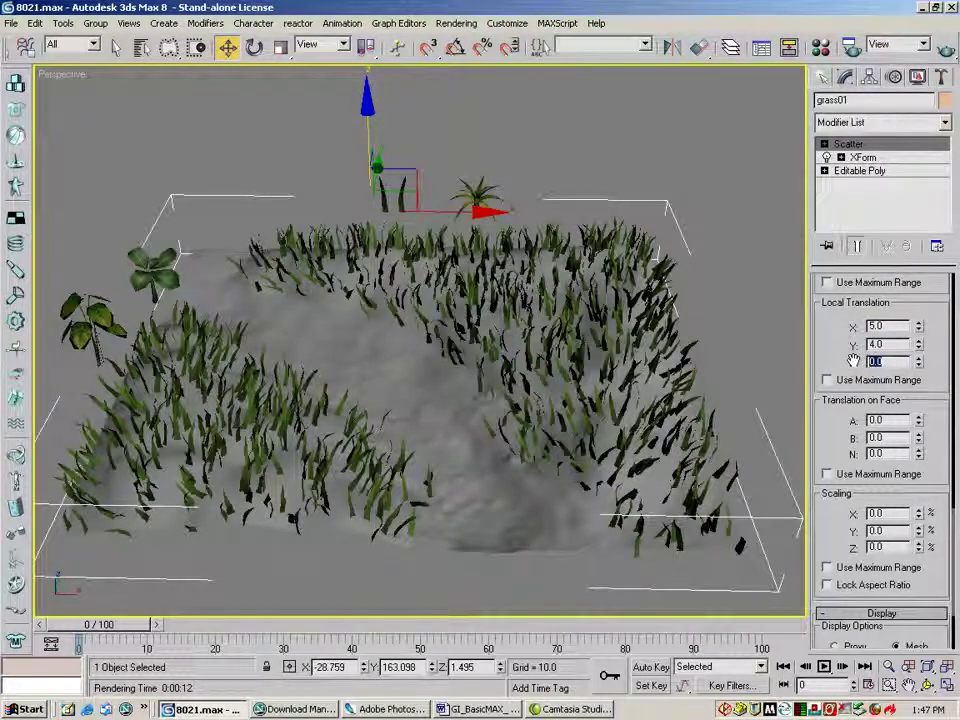
type("3")
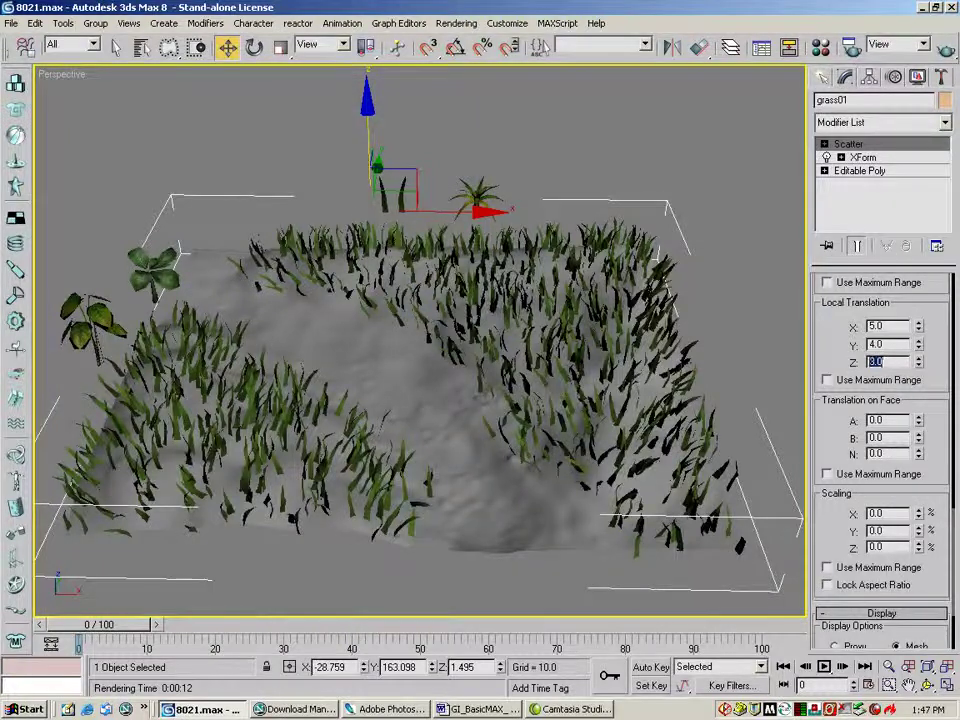
key("Return")
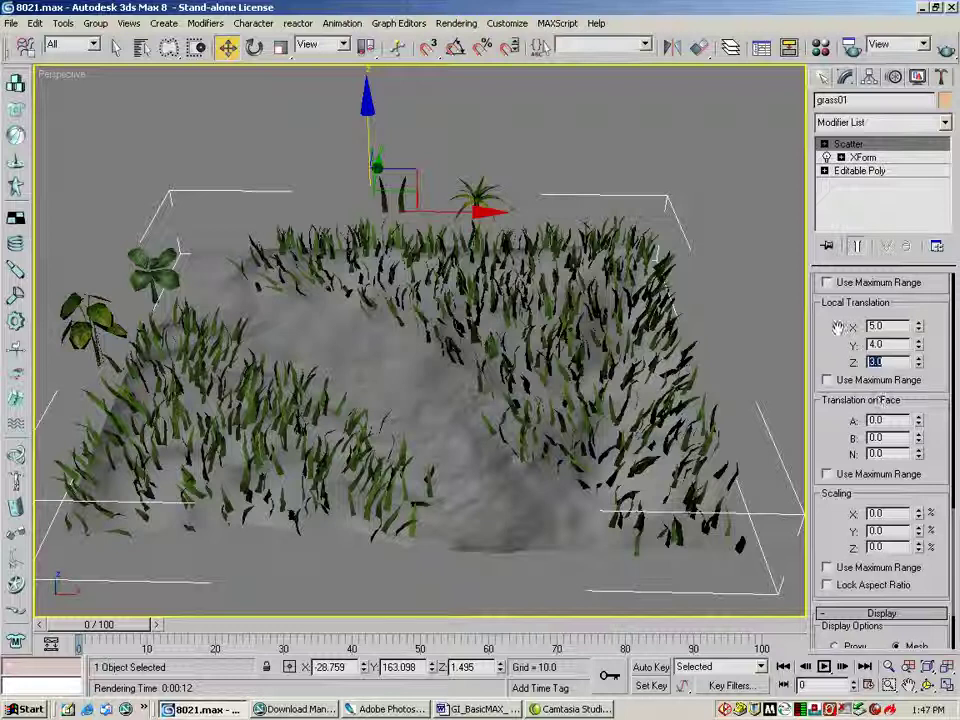
left_click_drag(838, 328, 830, 467)
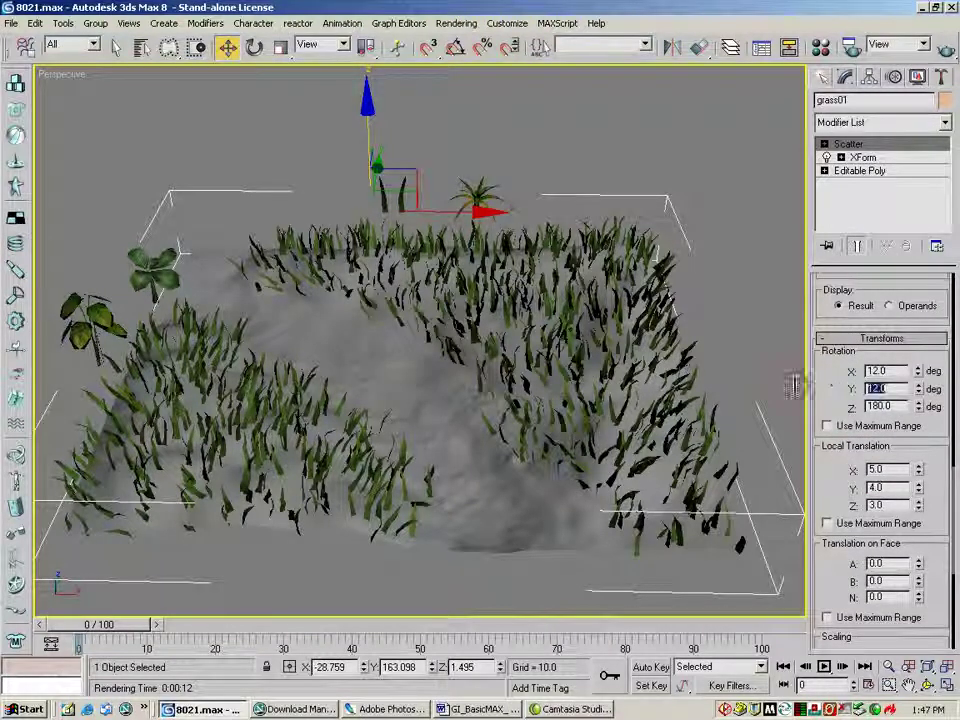
Set the grass Rotation X and Y to 5 degrees.
key("Tab")
type("1")
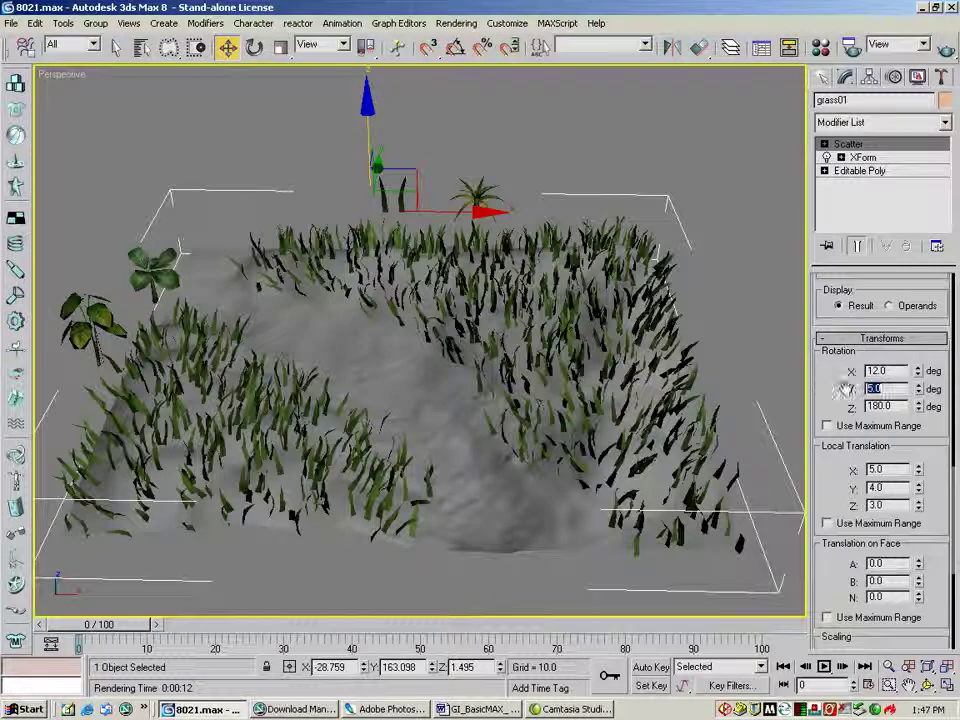
double_click(875, 371)
type("5")
key("Return")
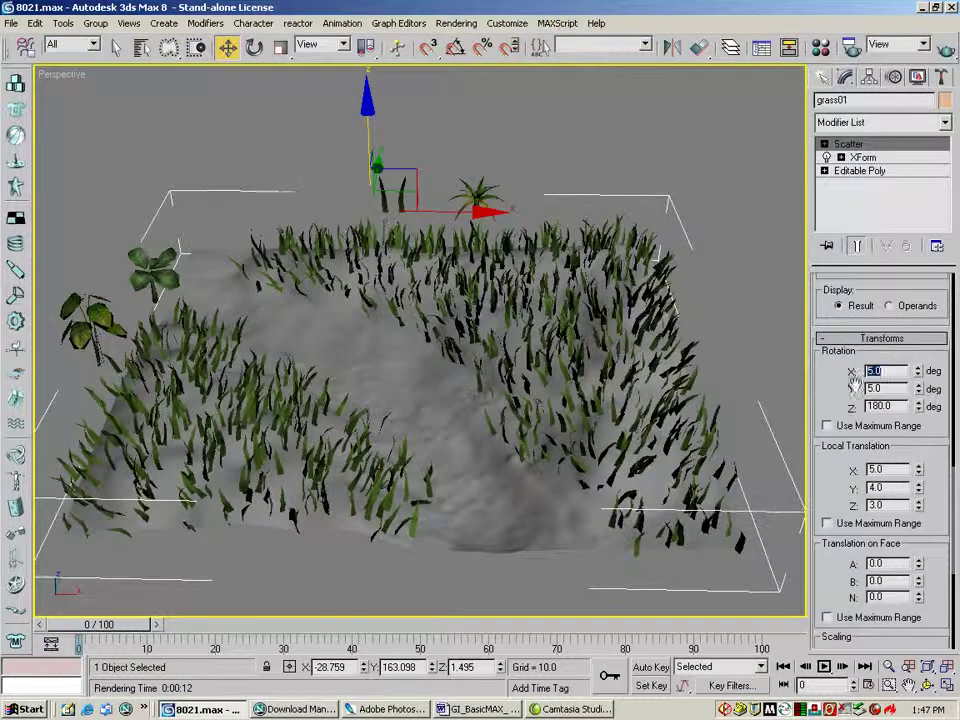
Set Translation on Face to A 3, B 2 and N 2.
scroll(838, 397, "down", 5)
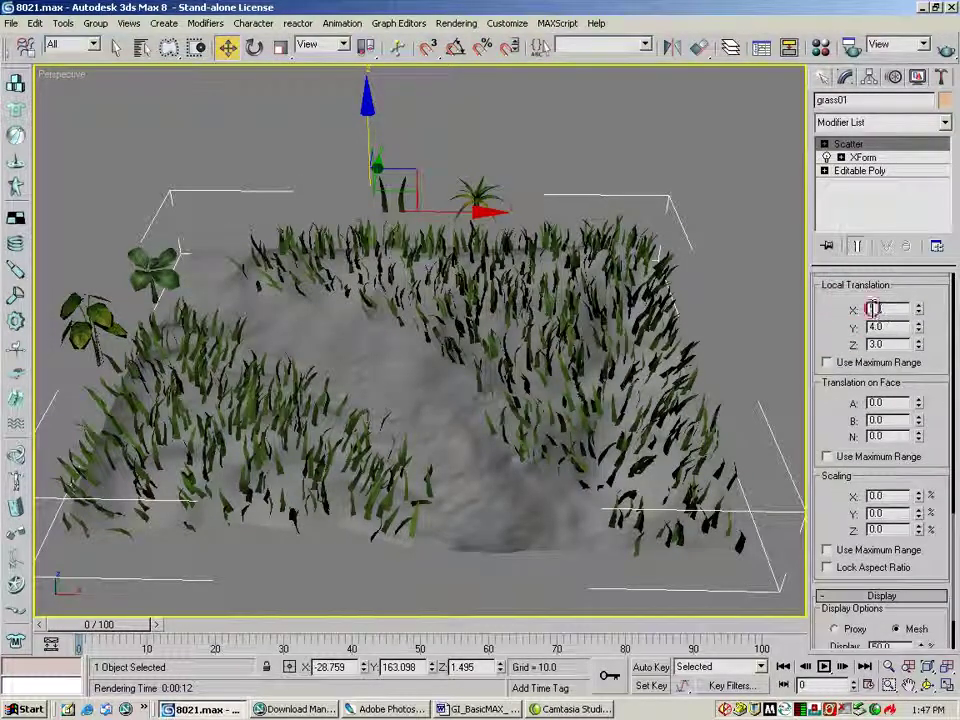
type("3")
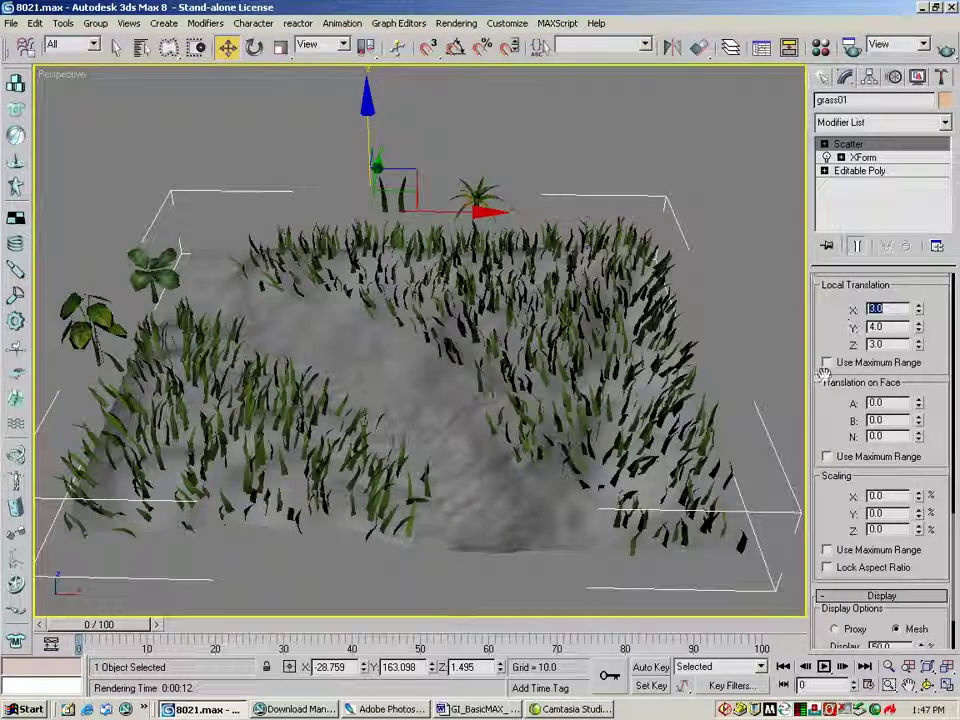
left_click_drag(825, 407, 838, 345)
double_click(870, 337)
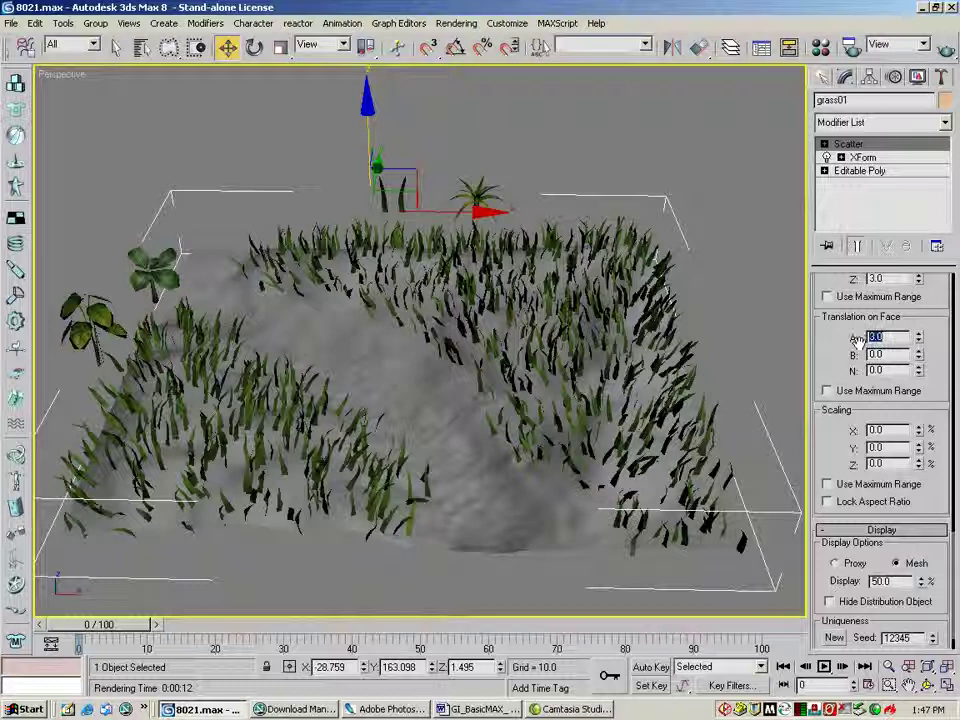
double_click(858, 355)
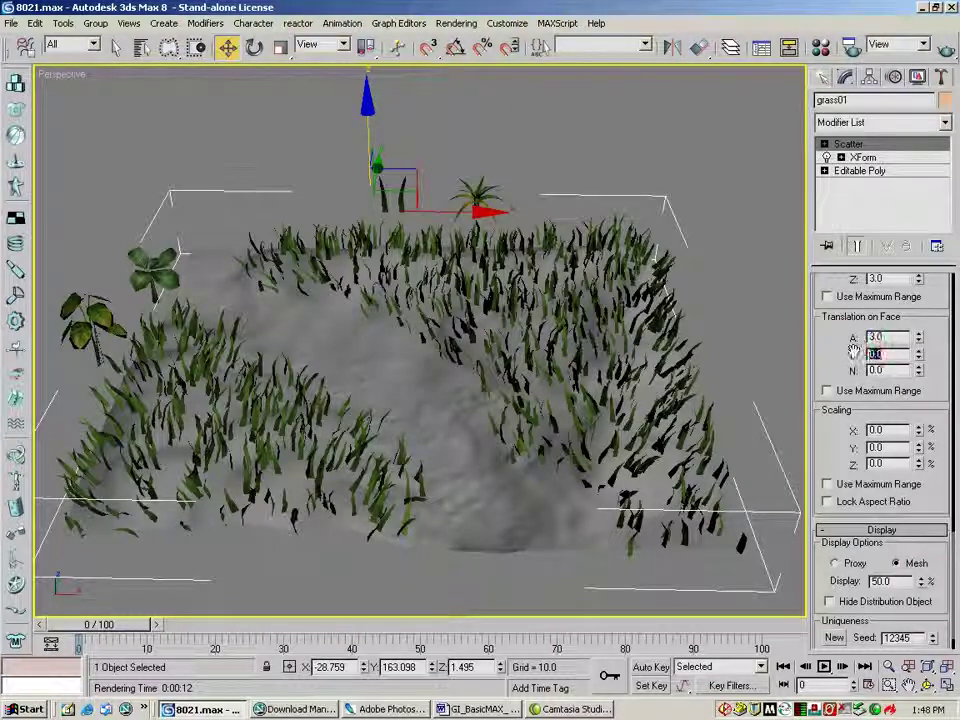
type("2")
key("Return")
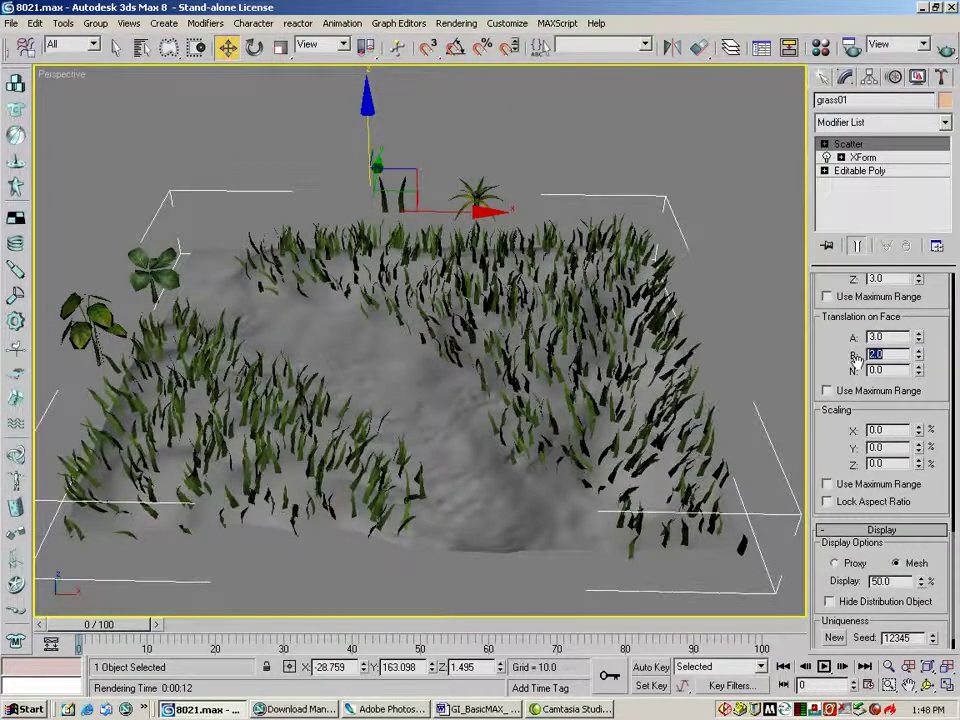
double_click(884, 370)
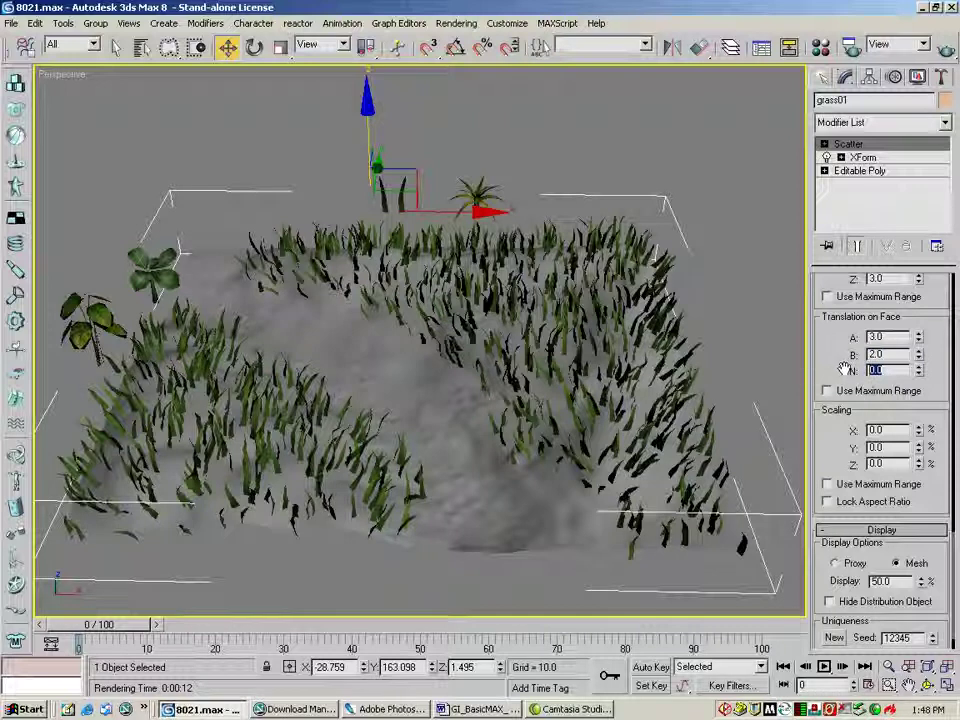
type("2")
key("Return")
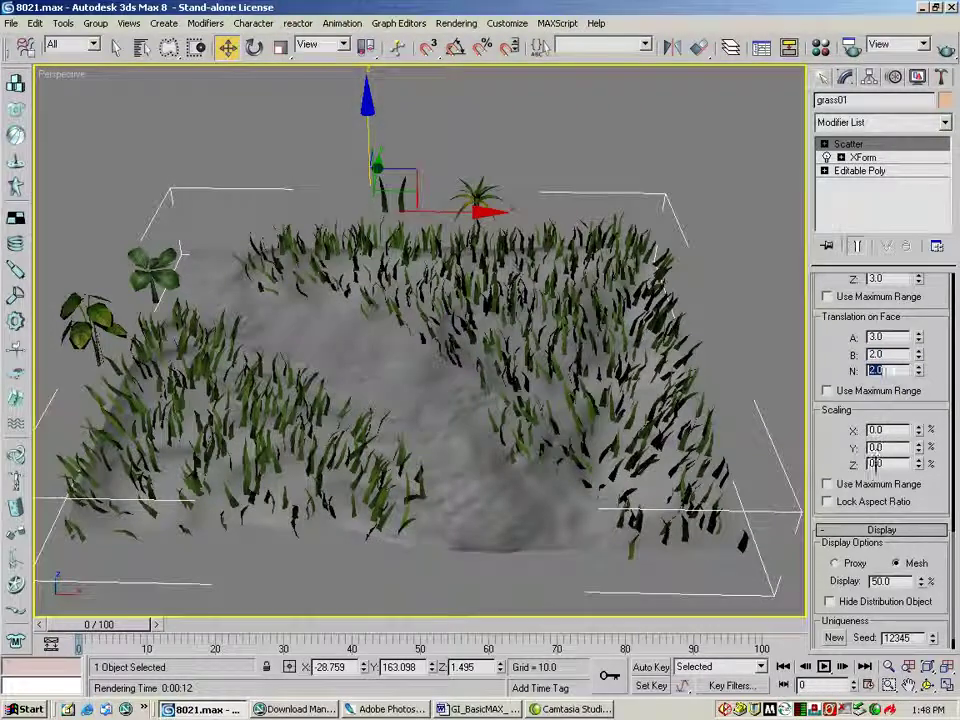
middle_click_drag(371, 339, 500, 406, "alt")
left_click_drag(500, 406, 692, 422)
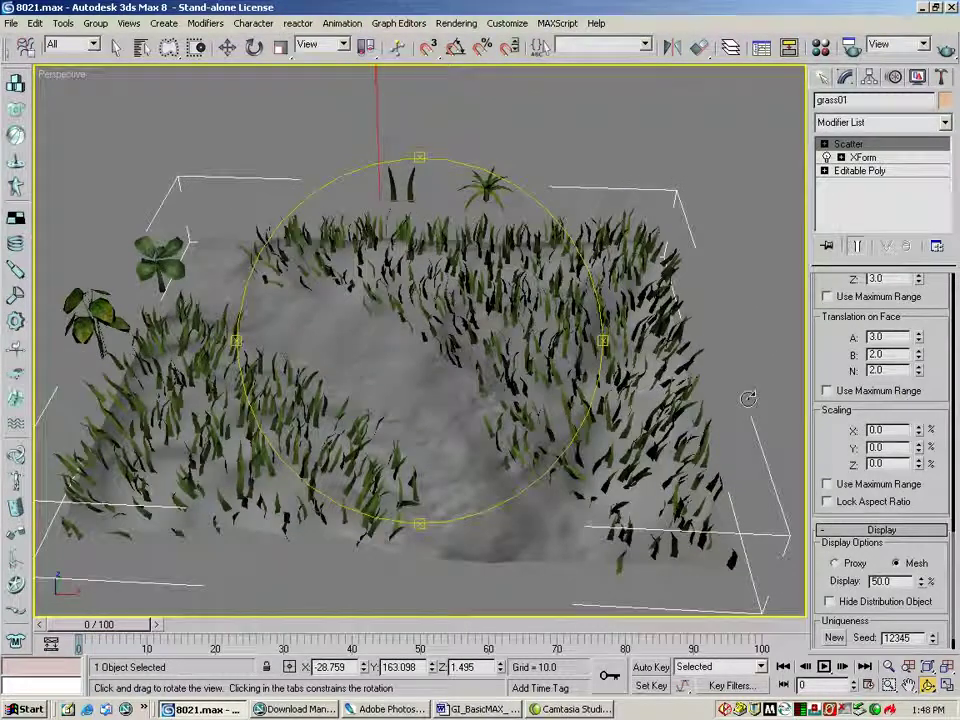
Give the grass random scaling of 10% on X and 30% on Y.
left_click_drag(824, 440, 824, 410)
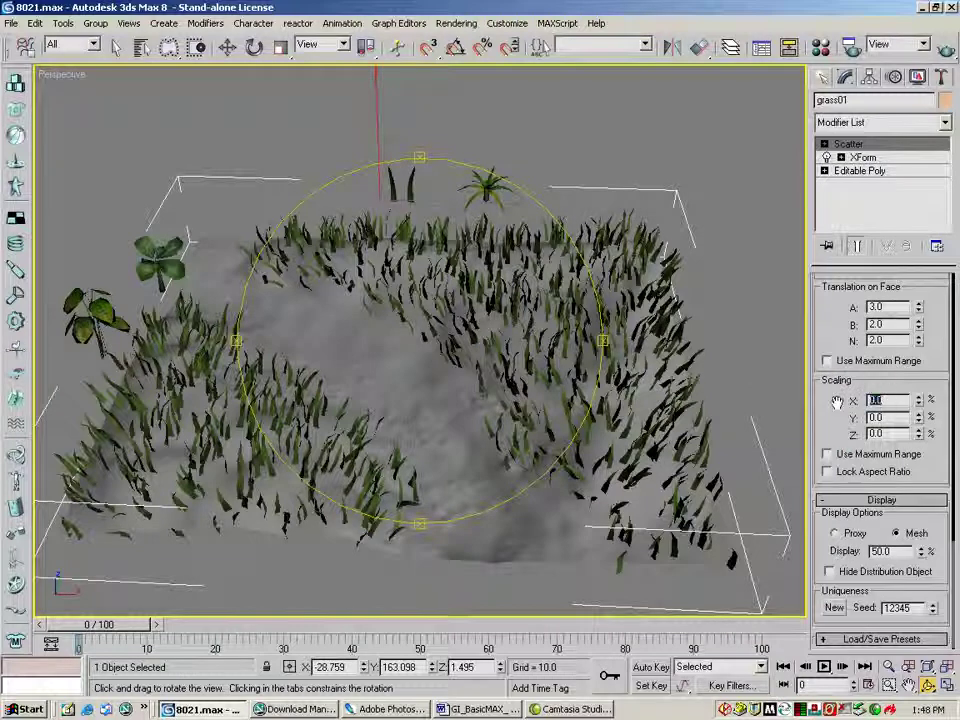
type("1")
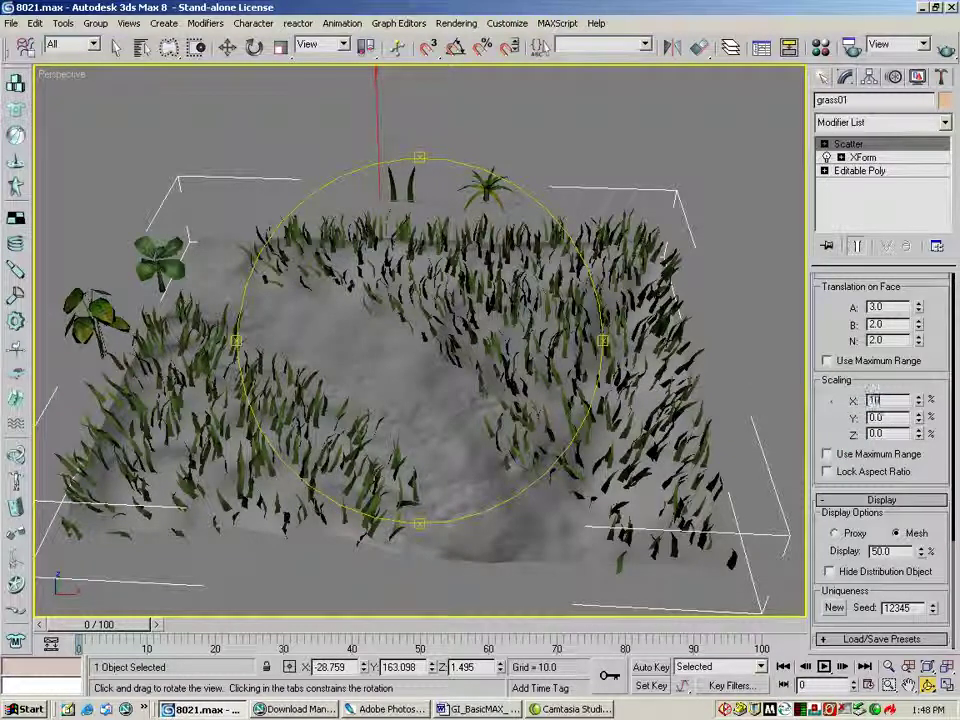
type("0")
key("Return")
key("Tab")
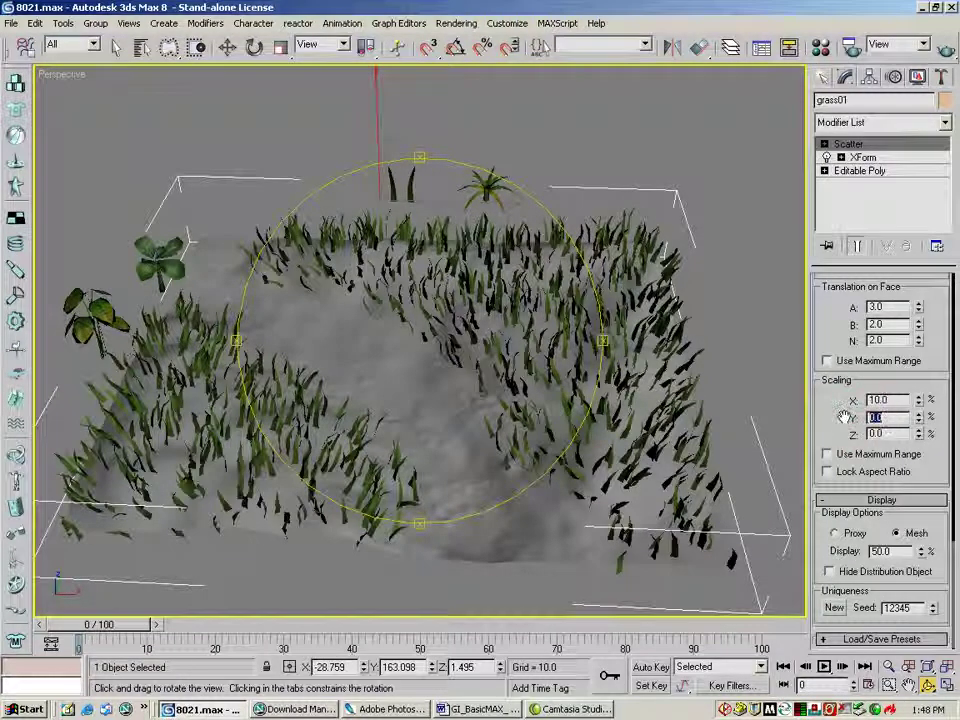
type("30")
key("Return")
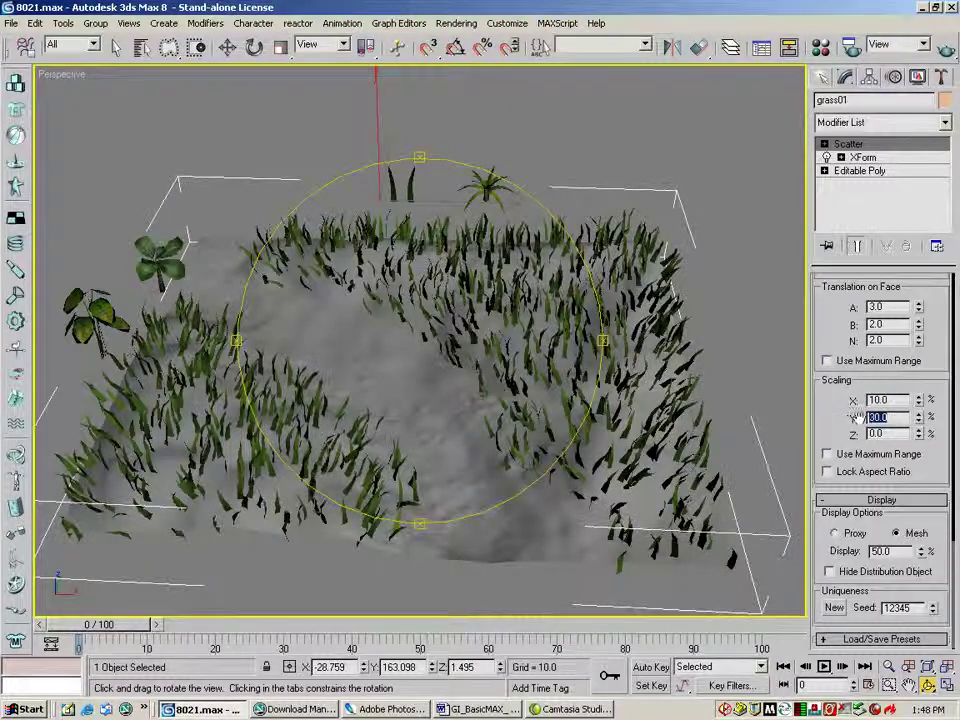
Set the grass Z scaling to 40%.
key("Tab")
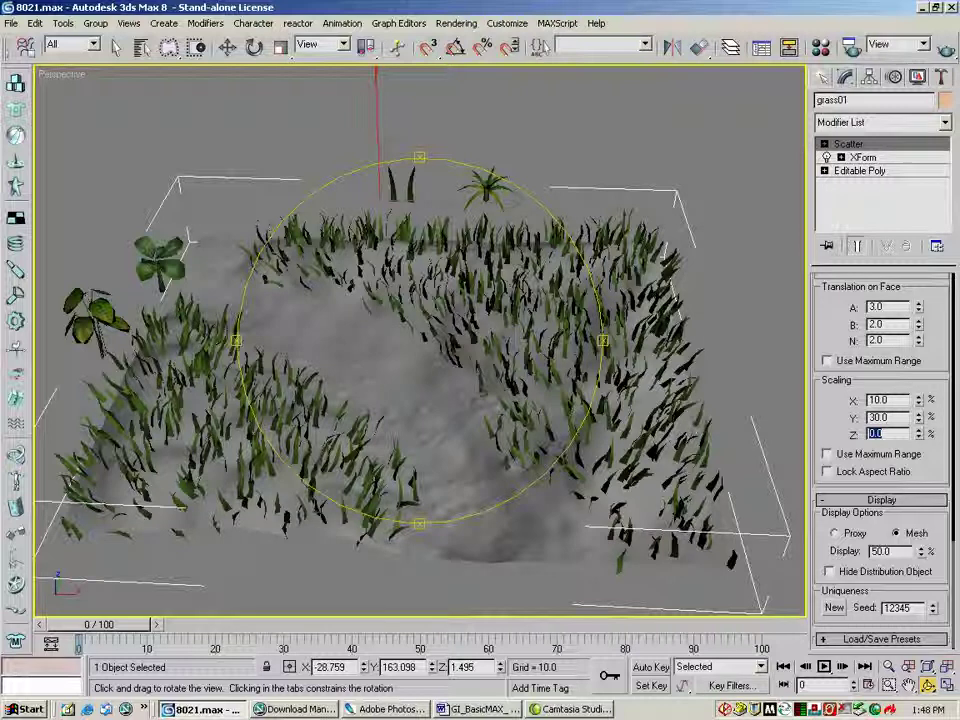
left_click(875, 433)
type("40")
key("Return")
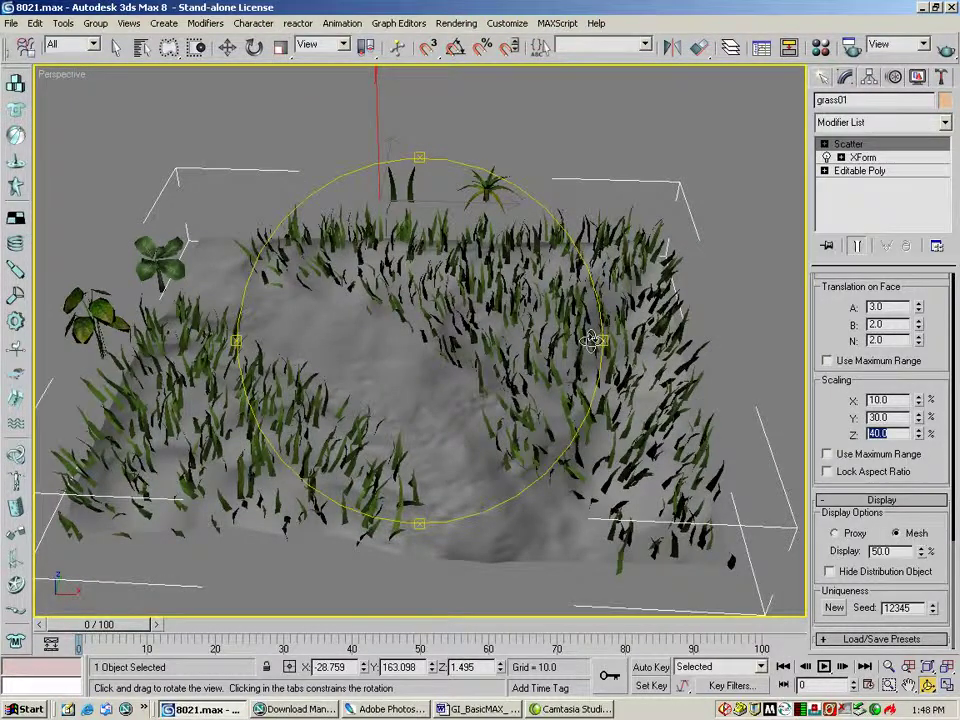
left_click_drag(510, 348, 484, 271)
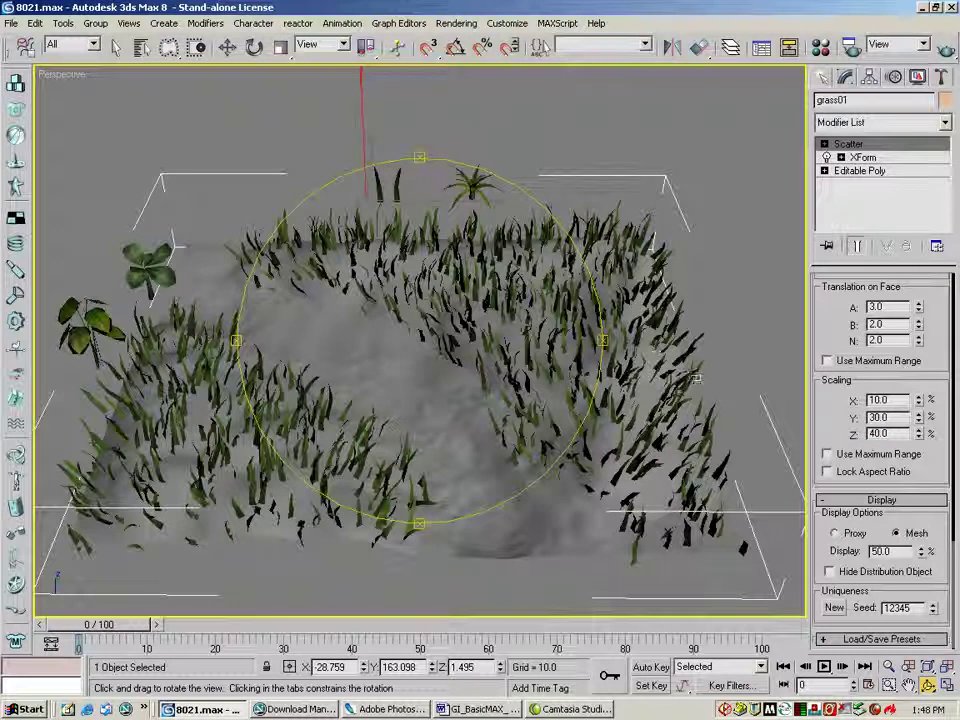
left_click_drag(825, 413, 846, 519)
scroll(846, 519, "up", 3)
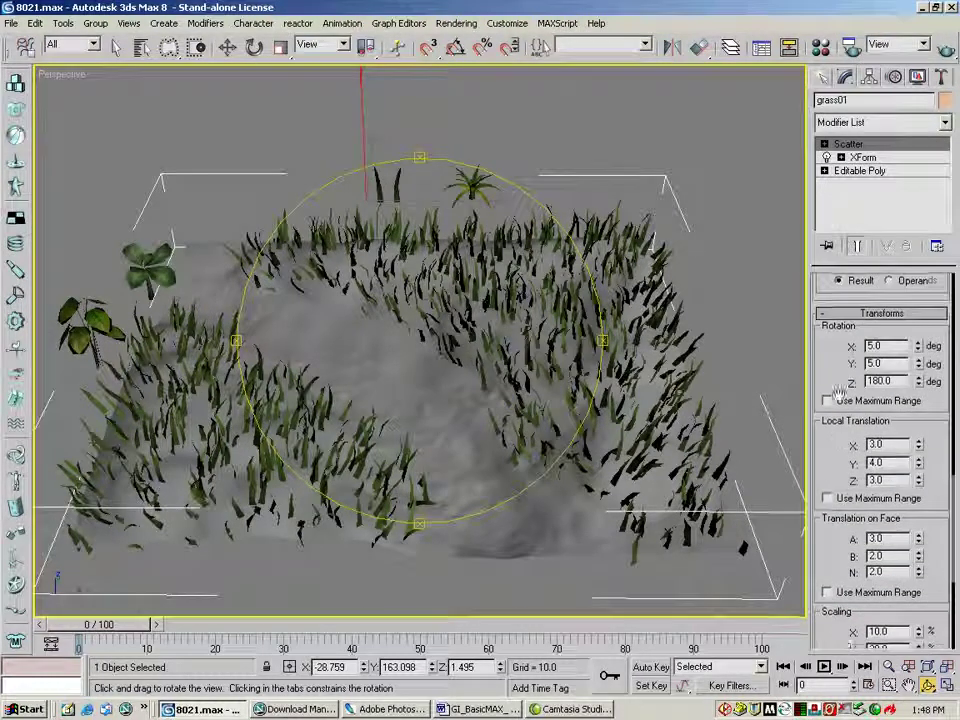
scroll(828, 459, "up", 2)
scroll(828, 459, "down", 5)
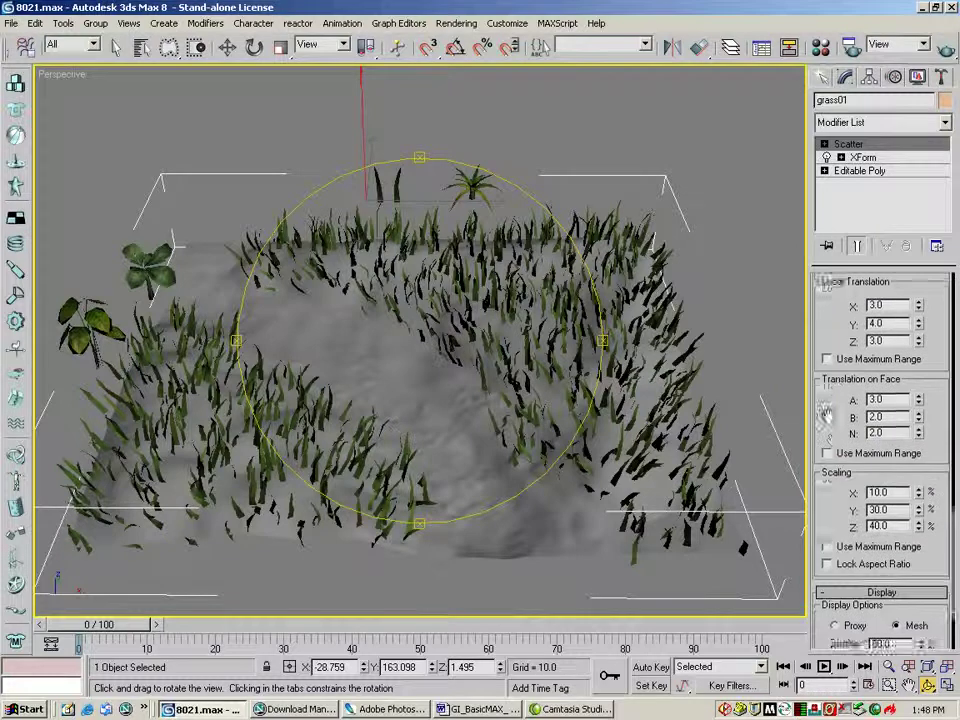
left_click(944, 54)
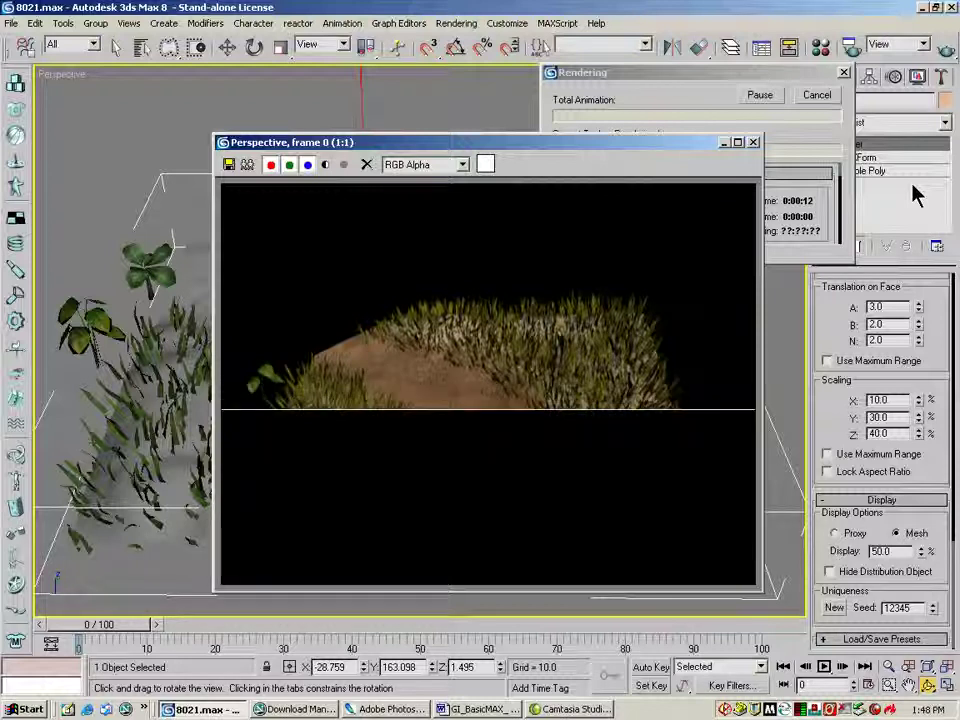
Close the rendered frame and enter 5000 as the grass Duplicates count.
left_click(753, 143)
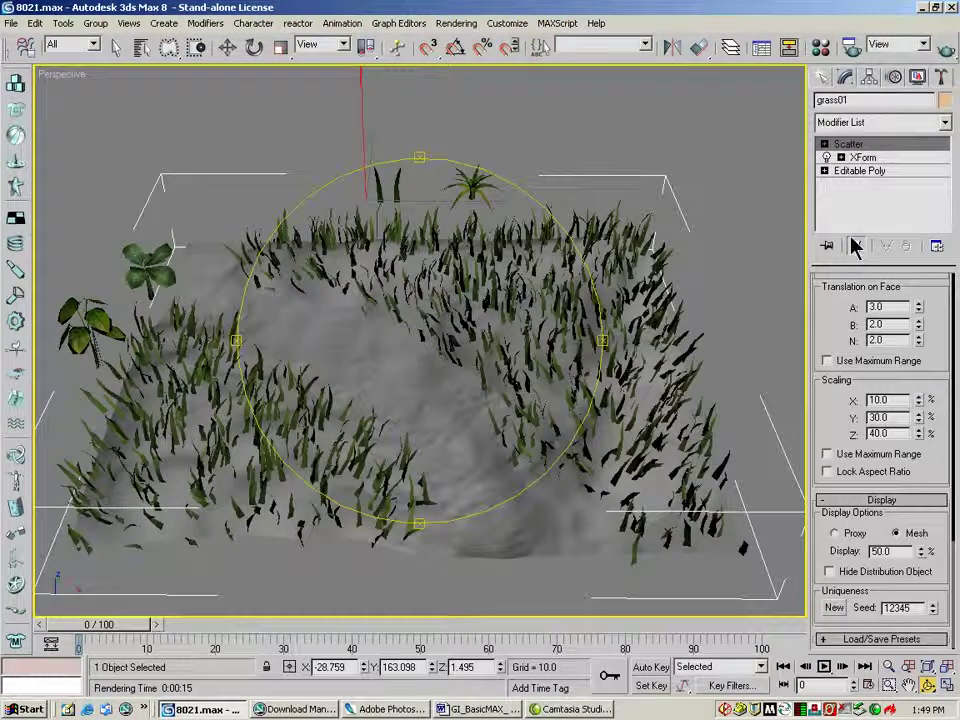
scroll(872, 283, "up", 5)
scroll(872, 281, "up", 4)
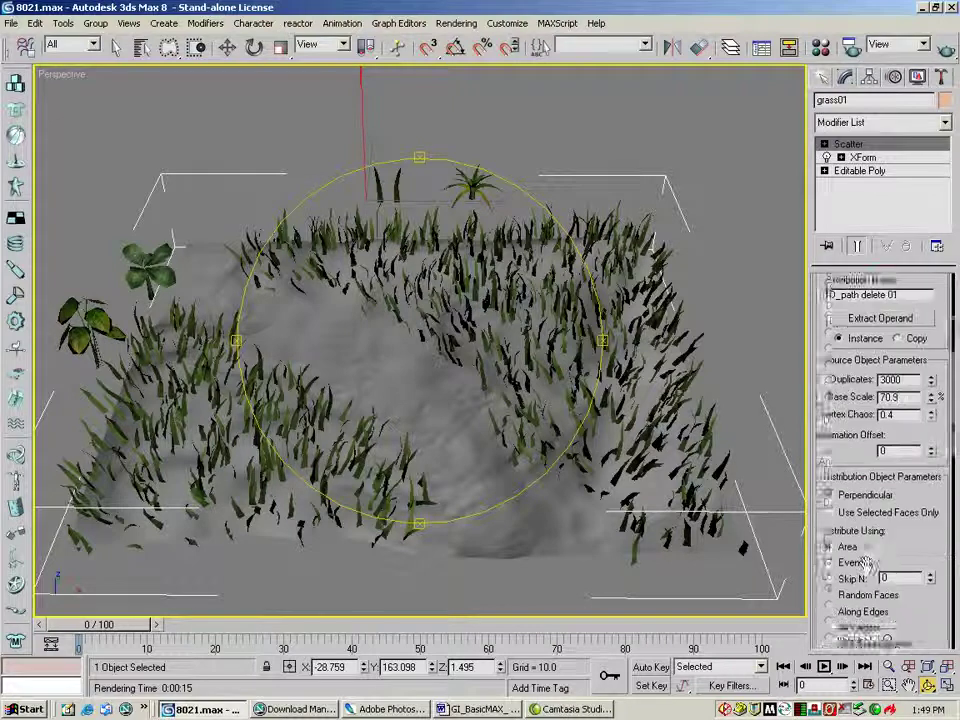
left_click_drag(908, 406, 858, 408)
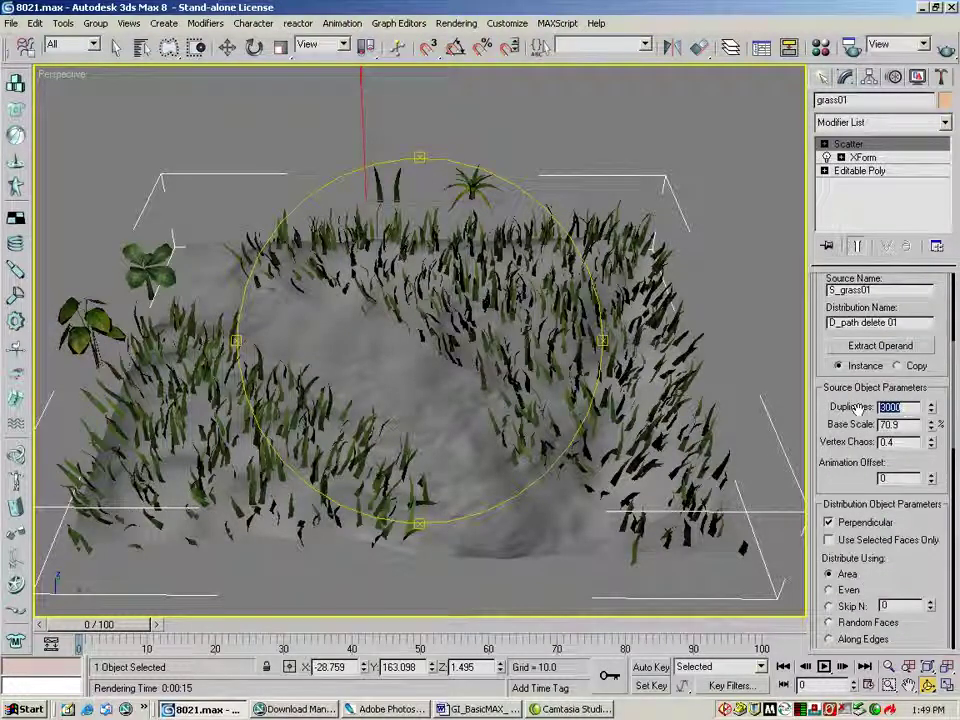
type("5000")
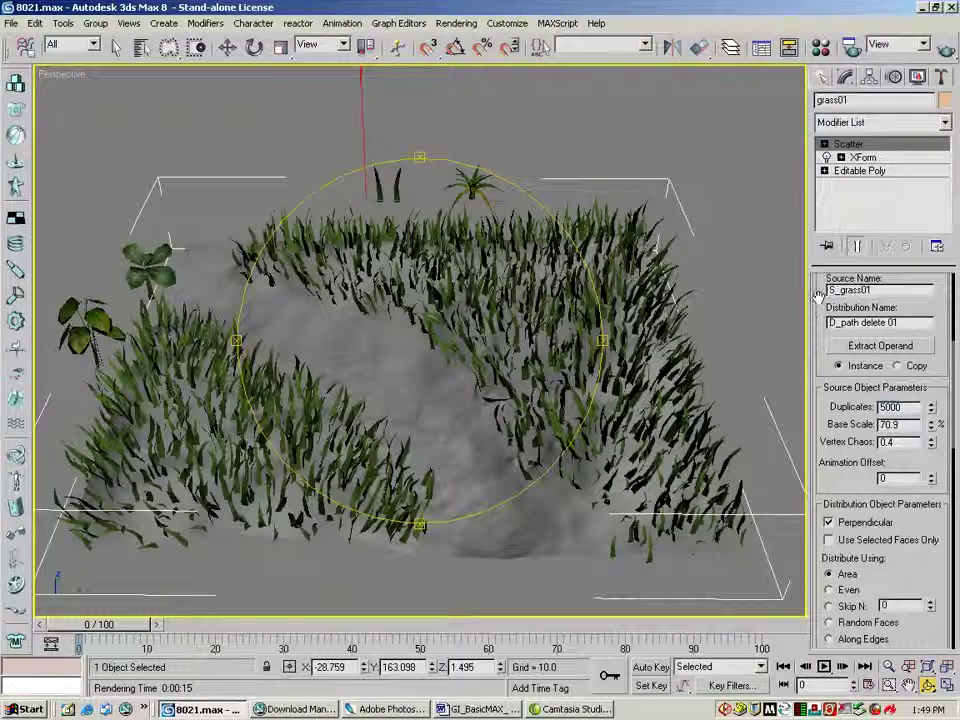
scroll(816, 315, "up", 2)
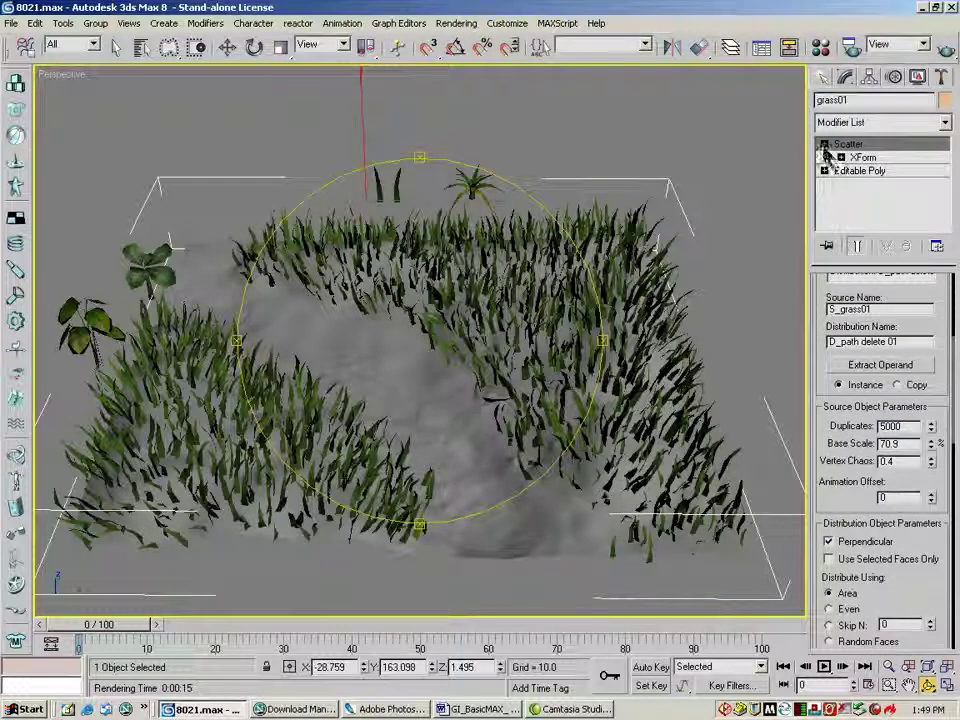
Place a Free Direct light, FDirect01, in the four-viewport layout and select it.
left_click(824, 78)
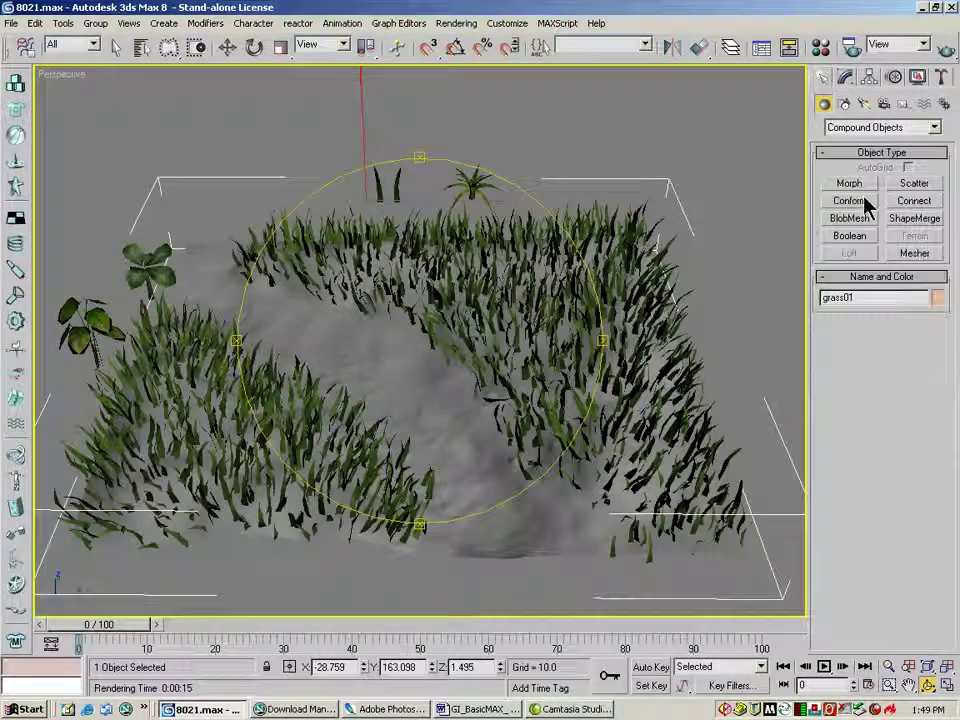
left_click(864, 104)
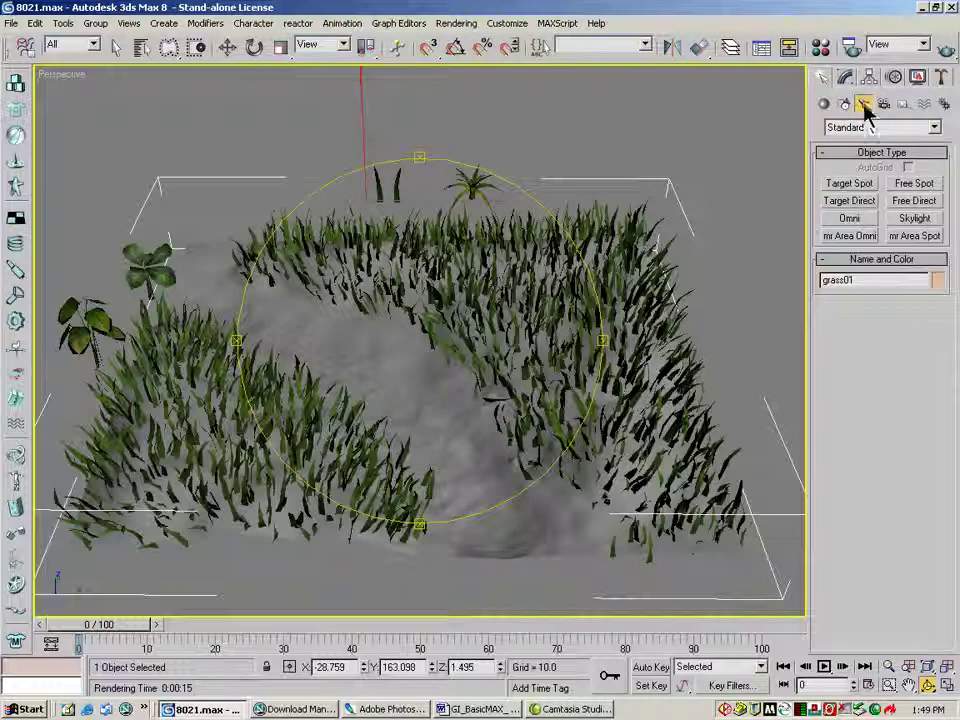
left_click(918, 202)
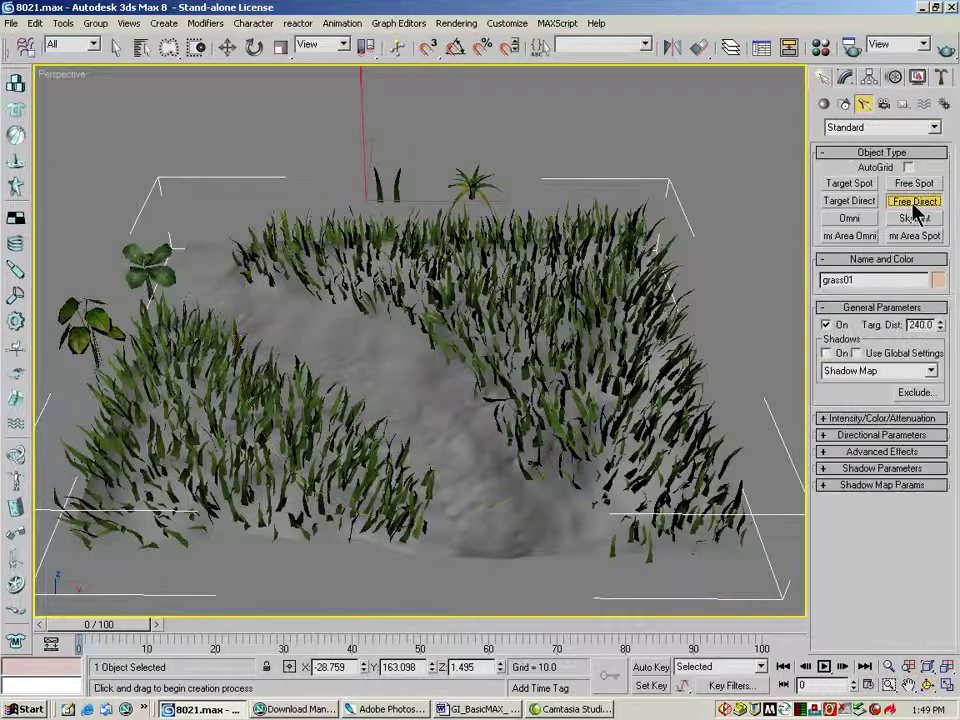
left_click(948, 686)
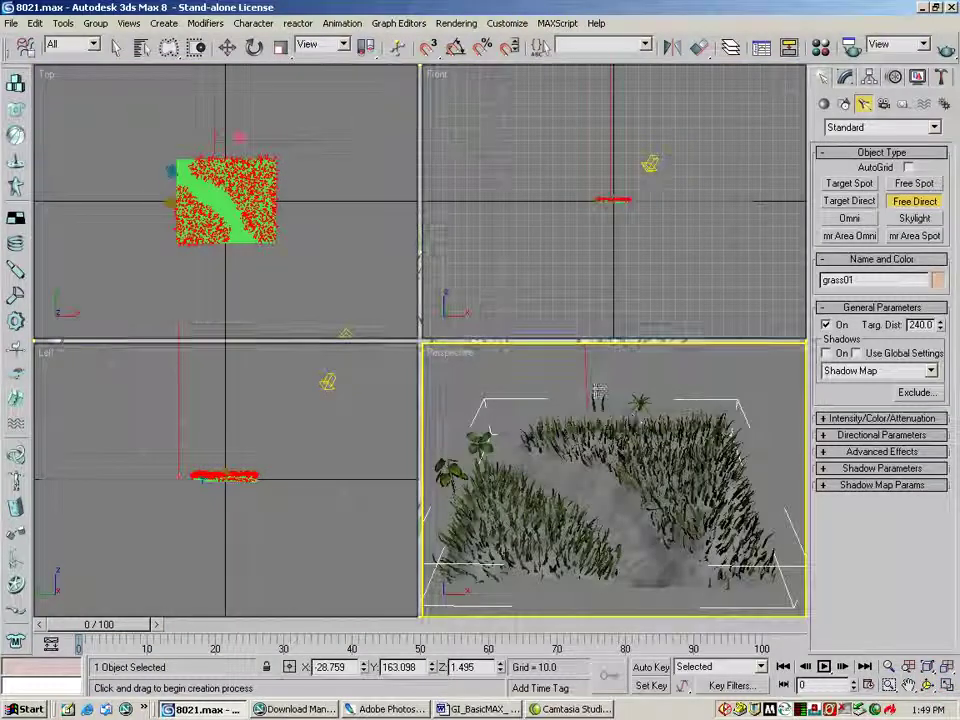
left_click(227, 47)
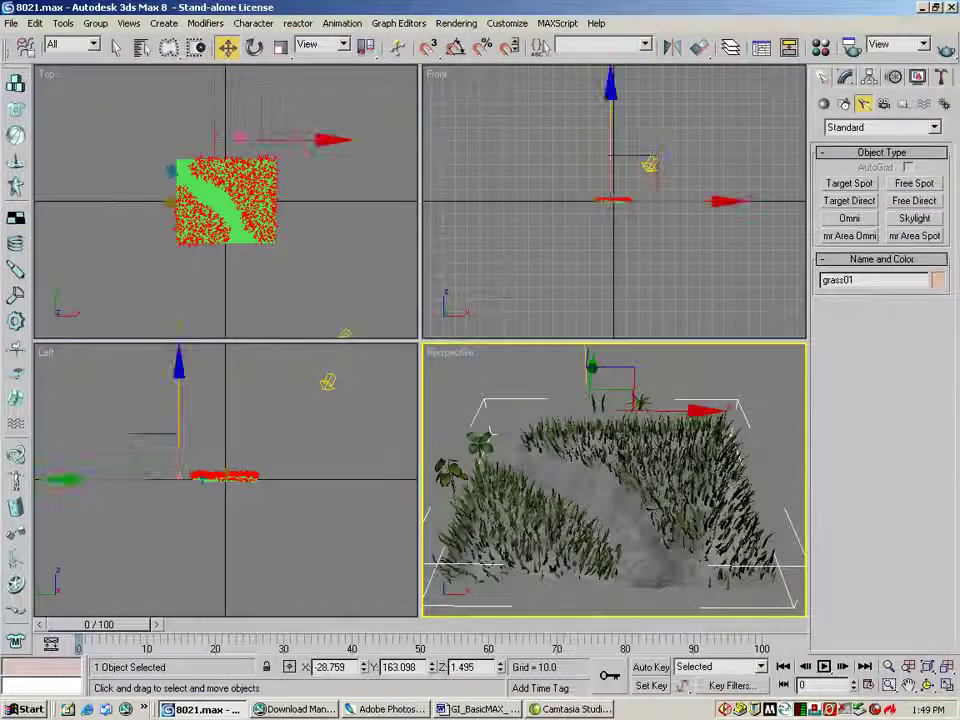
left_click(328, 381)
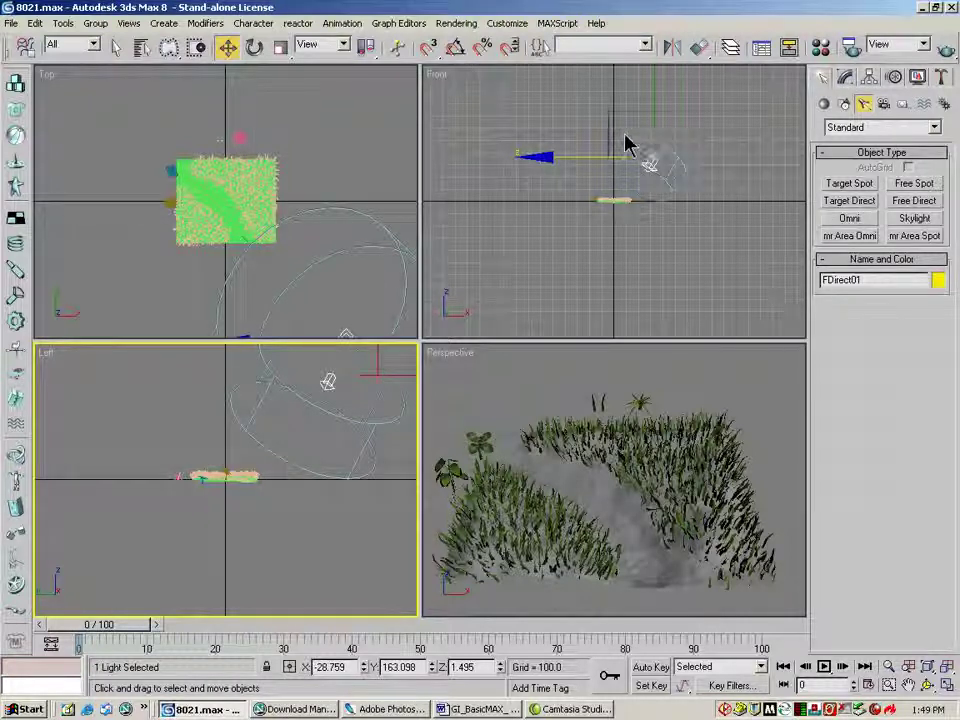
Turn on Adv. Ray Traced shadows for FDirect01.
left_click(845, 78)
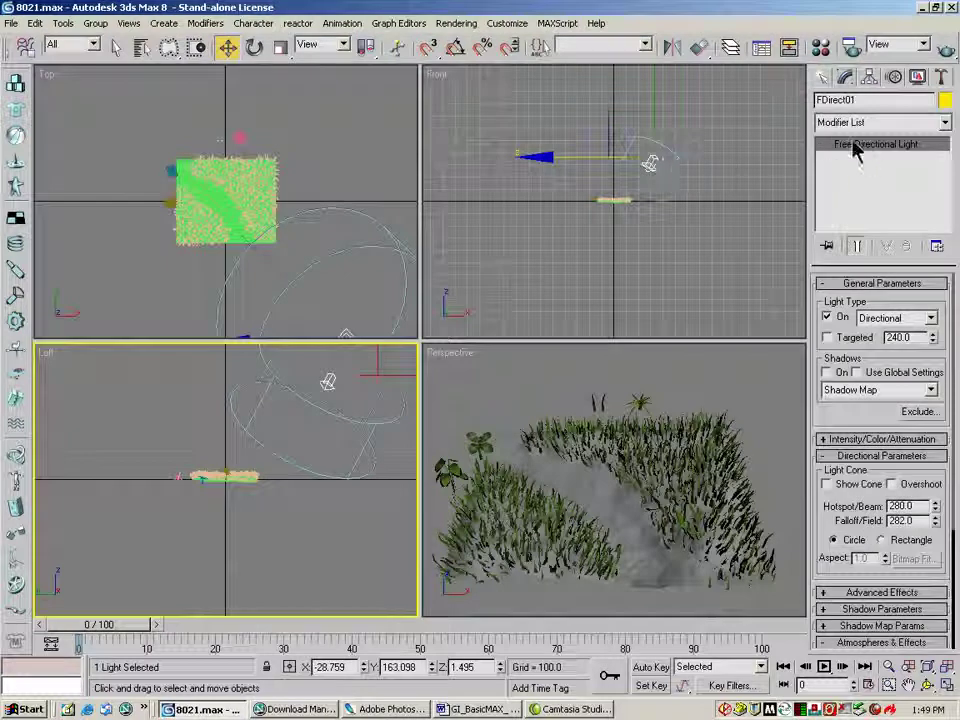
left_click(905, 150)
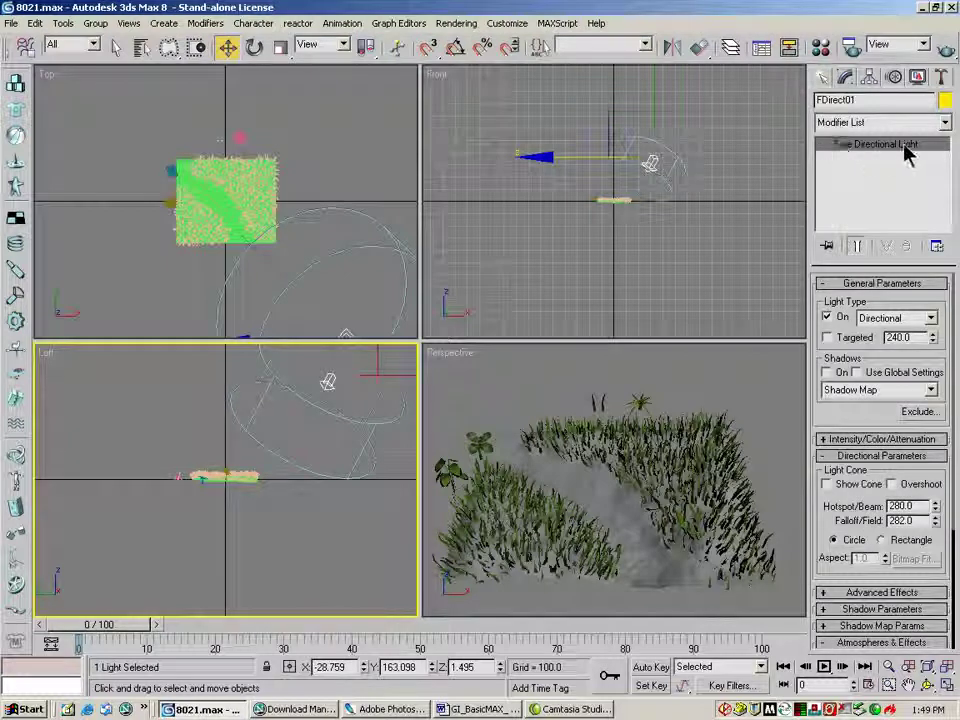
left_click(827, 372)
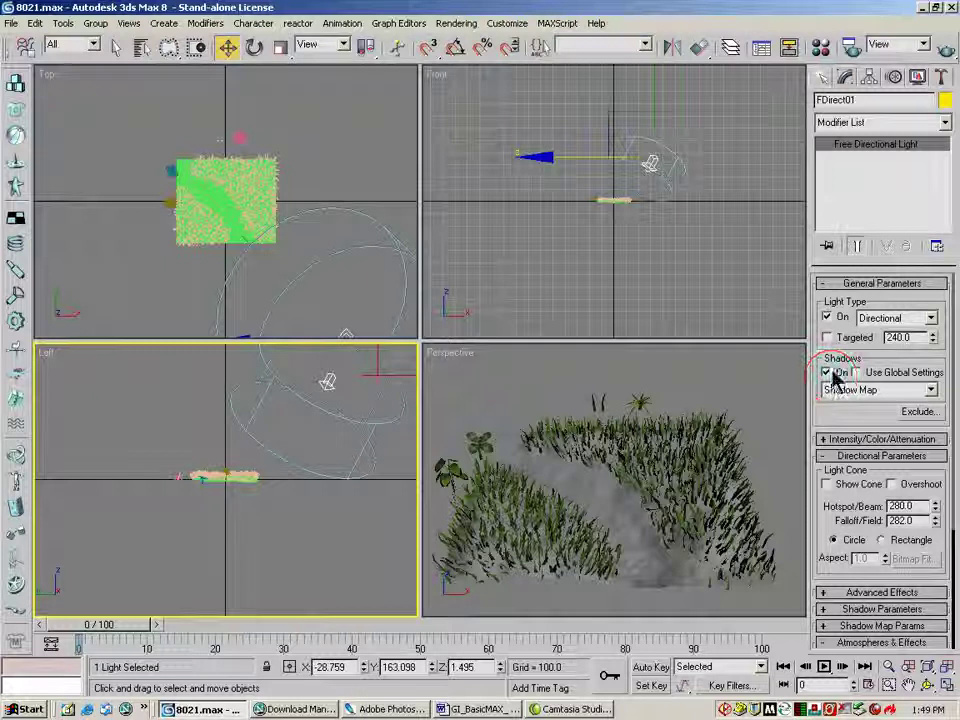
left_click(931, 390)
left_click(905, 404)
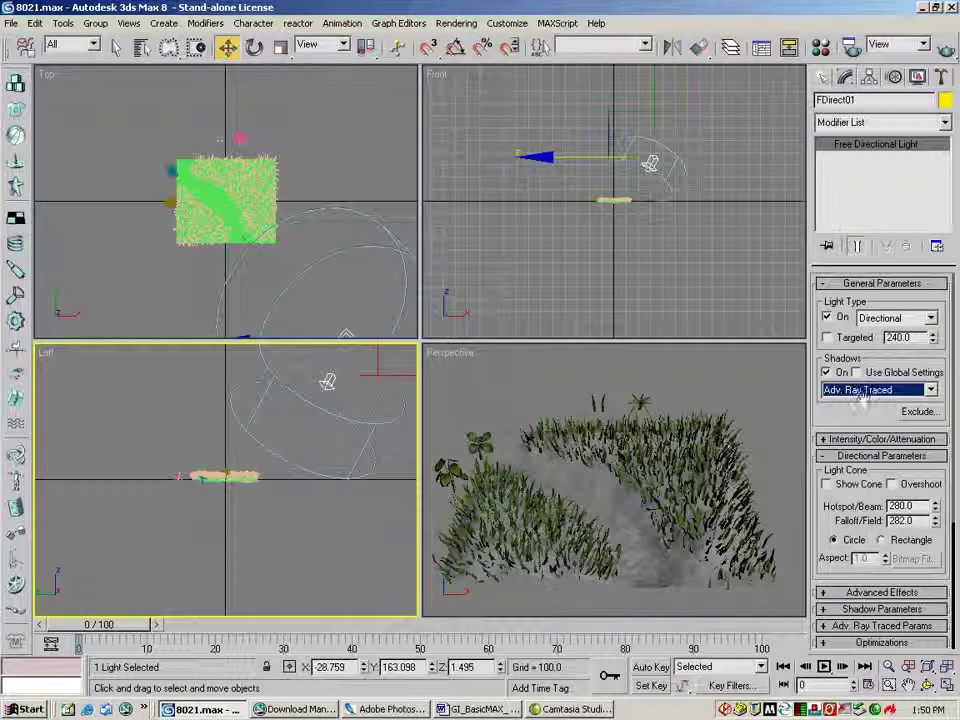
left_click_drag(868, 395, 855, 311)
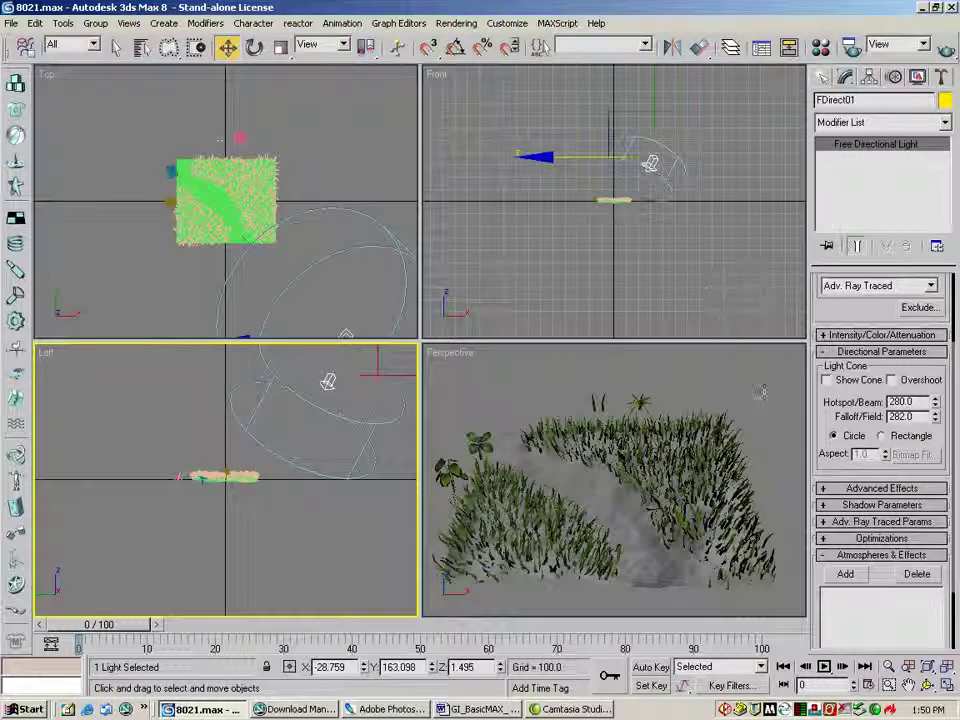
Zoom the Perspective view in on the grass, quick-render it, and close the rendered frame.
right_click(784, 516)
left_click(888, 666)
left_click_drag(600, 560, 596, 503)
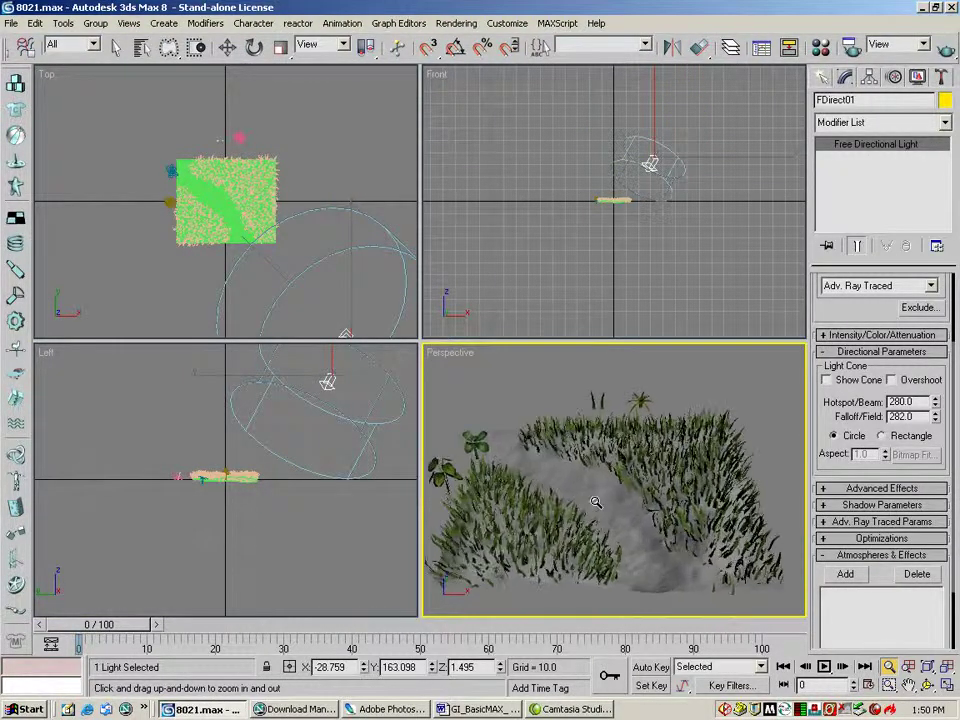
left_click(945, 50)
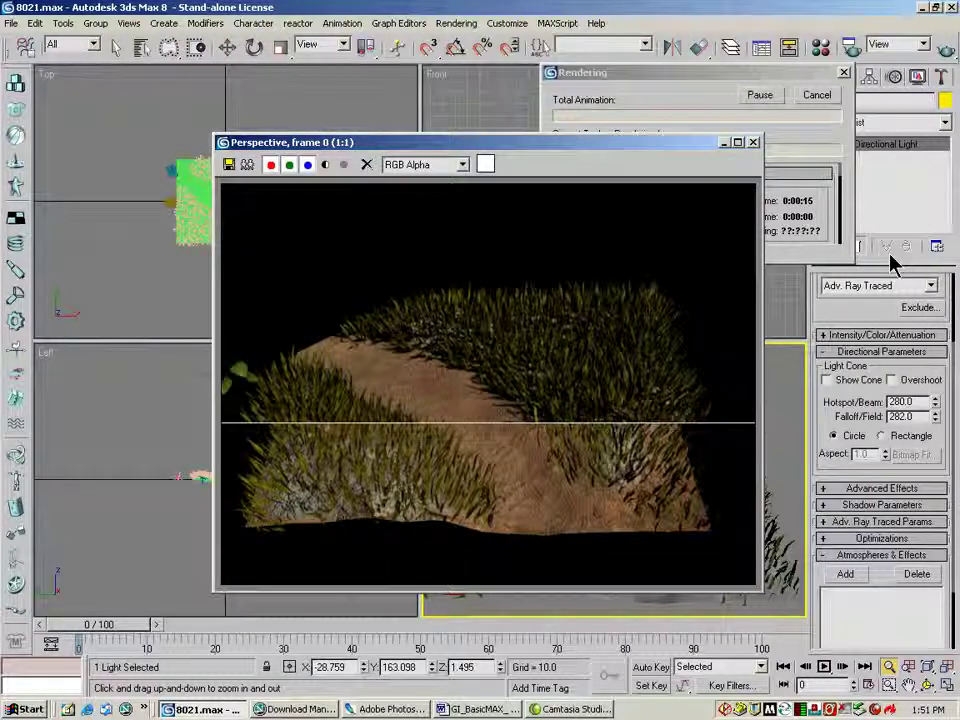
left_click(754, 142)
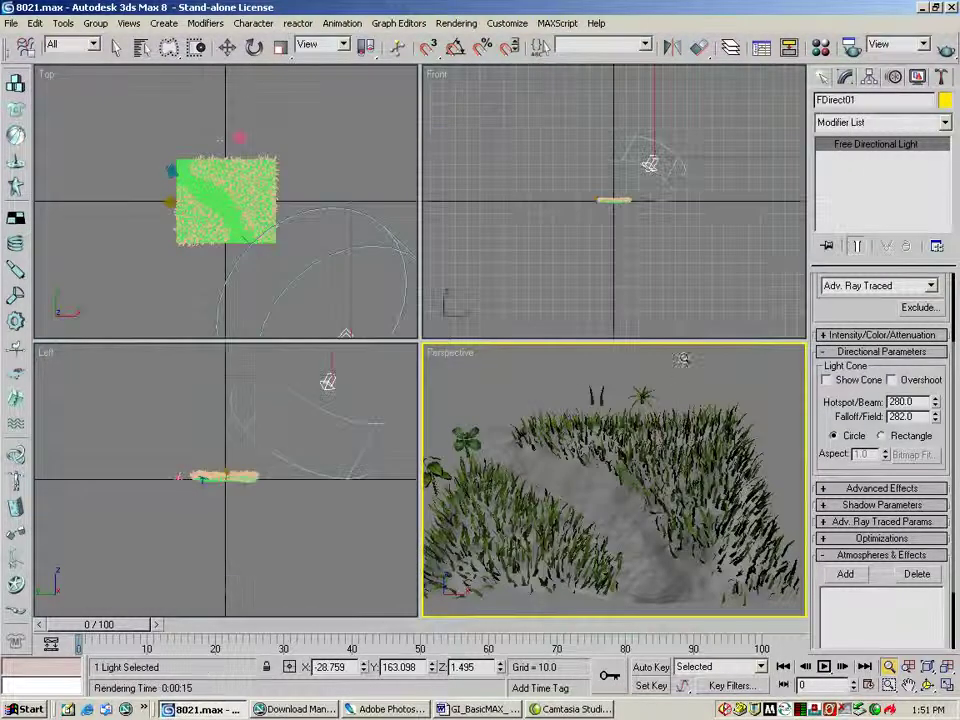
Reorient the directional light and select the S5L1_plant_bushlarge object.
left_click_drag(661, 328, 515, 290)
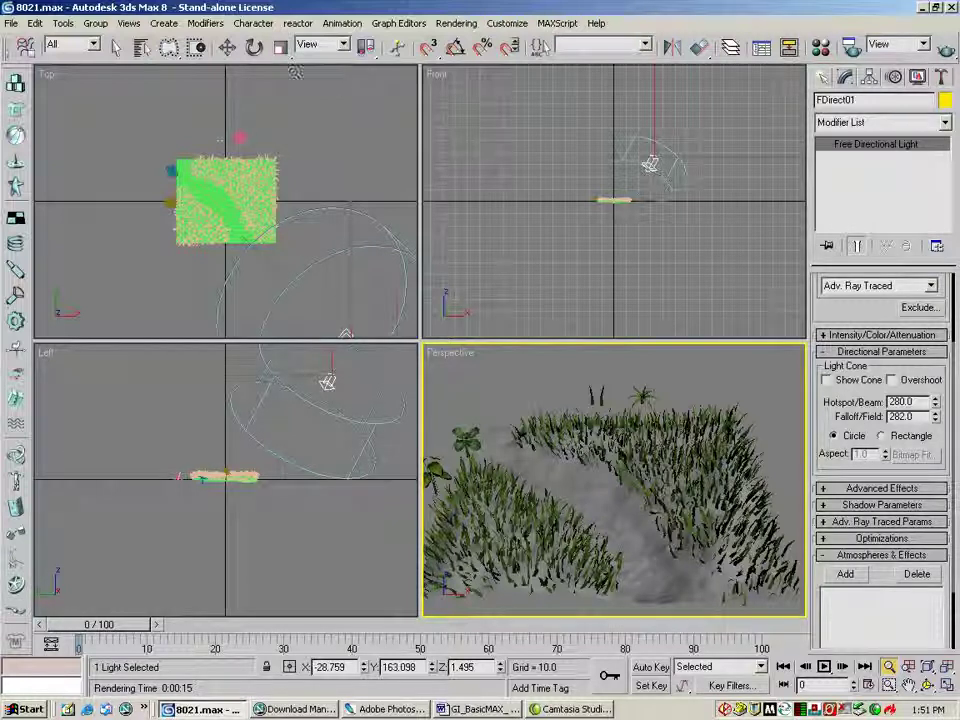
left_click(227, 47)
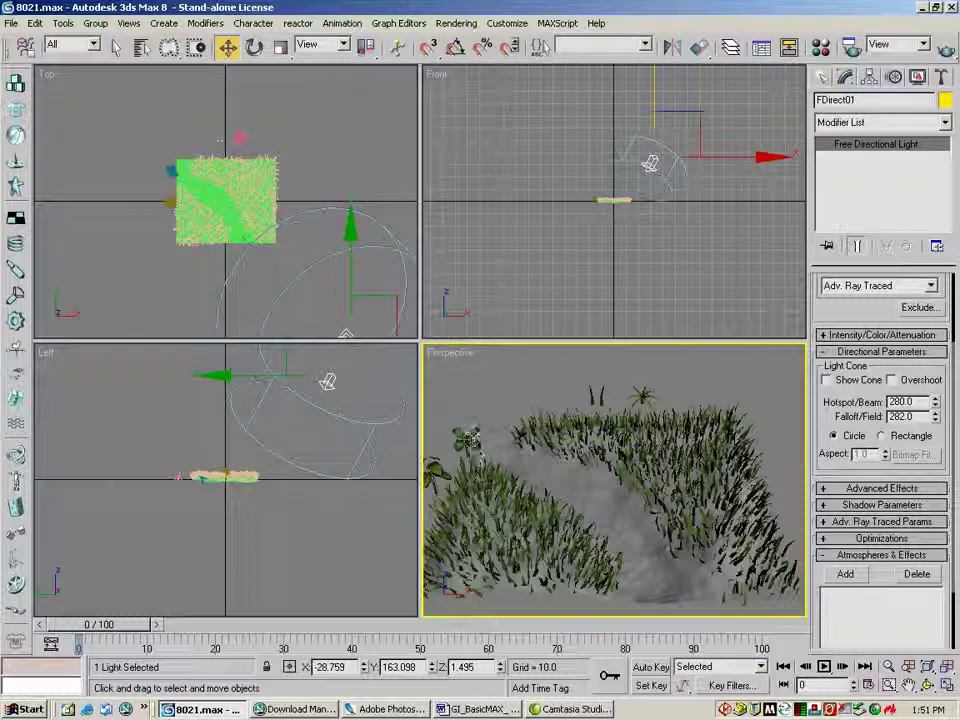
left_click(469, 435)
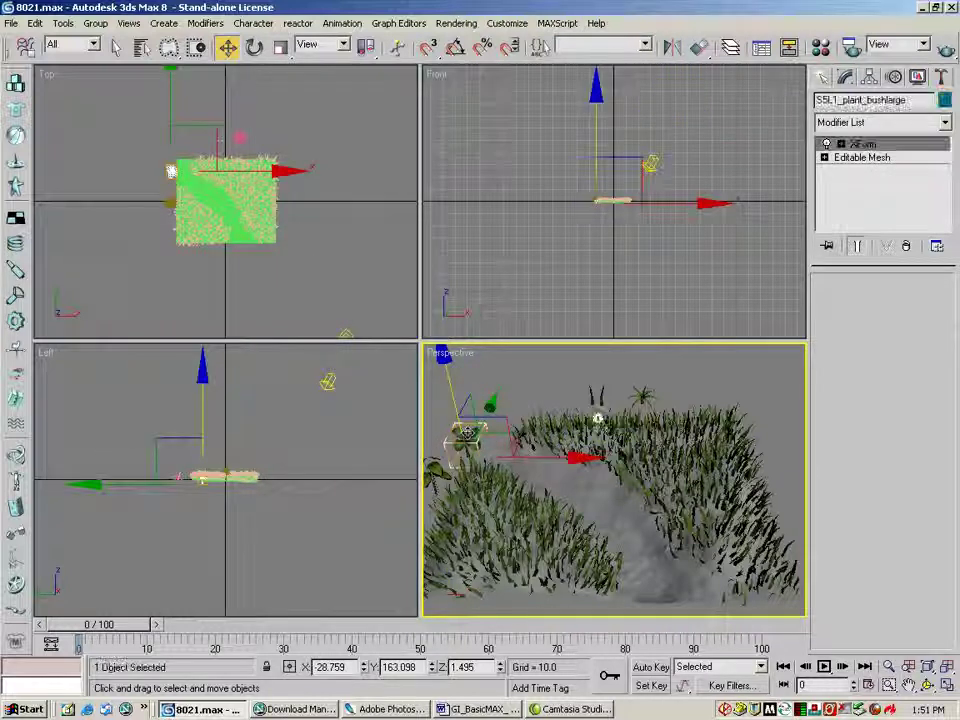
Start a Scatter compound object from the large bush.
left_click(821, 78)
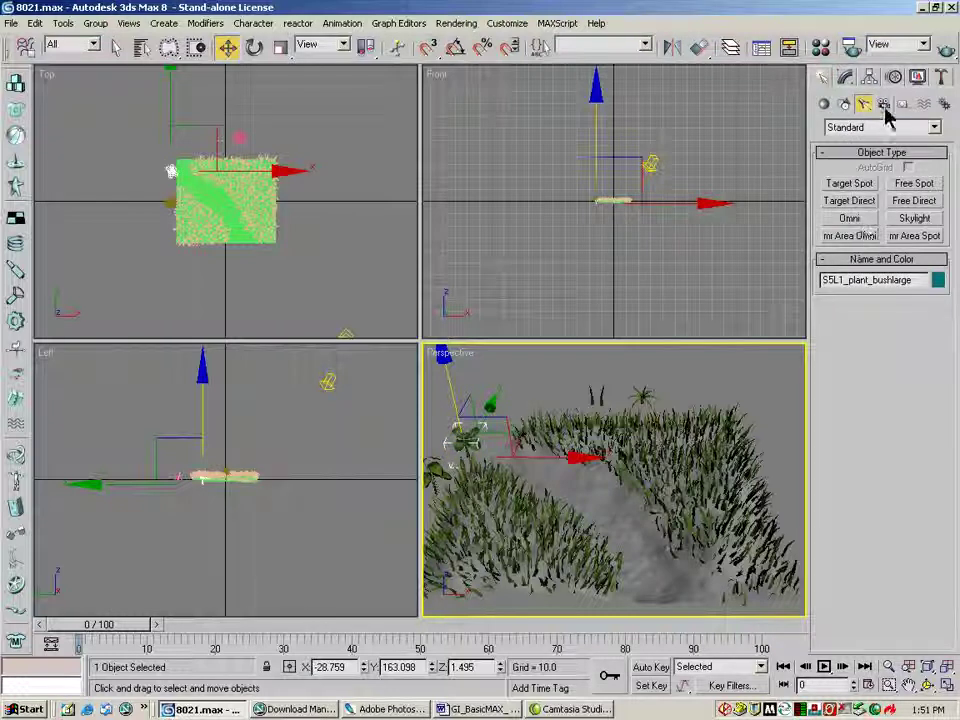
left_click(824, 104)
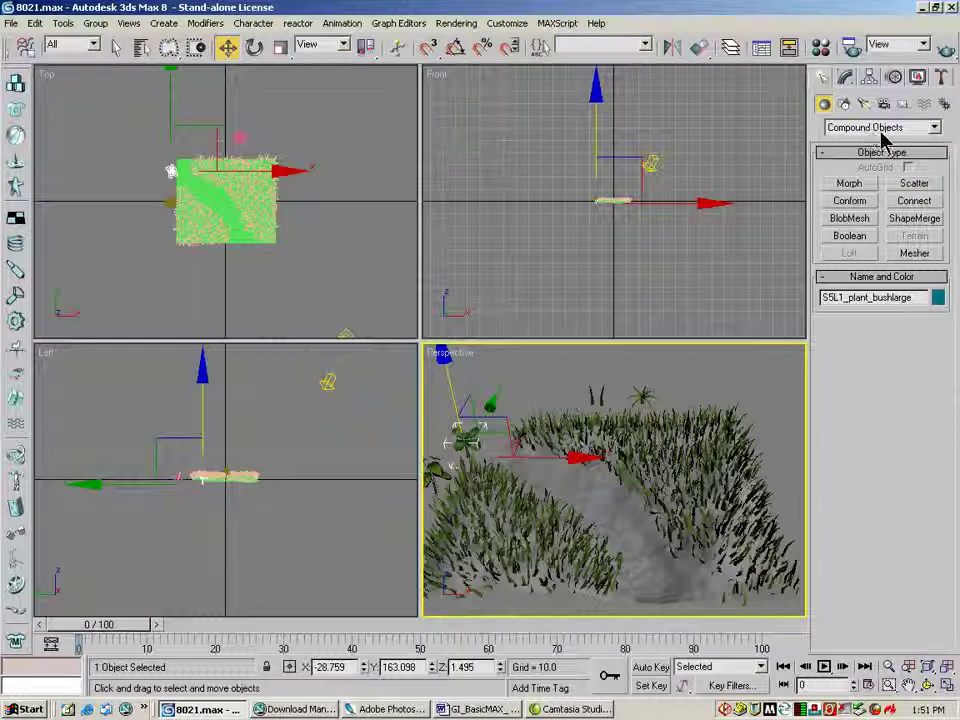
left_click(914, 184)
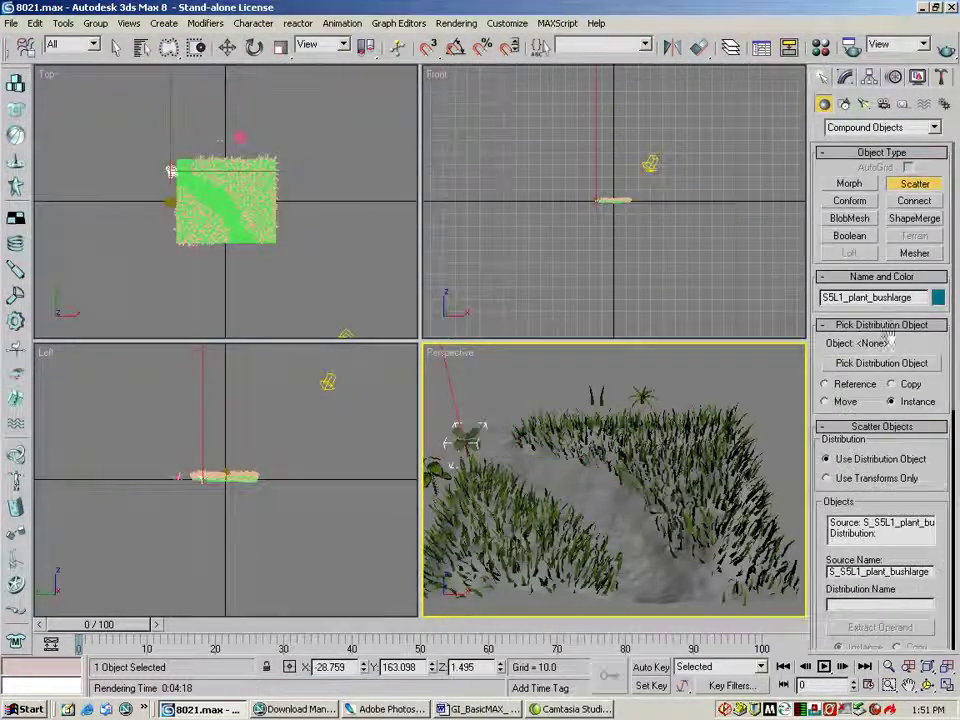
Pick path delete 02 by name as the Scatter distribution object.
left_click(845, 365)
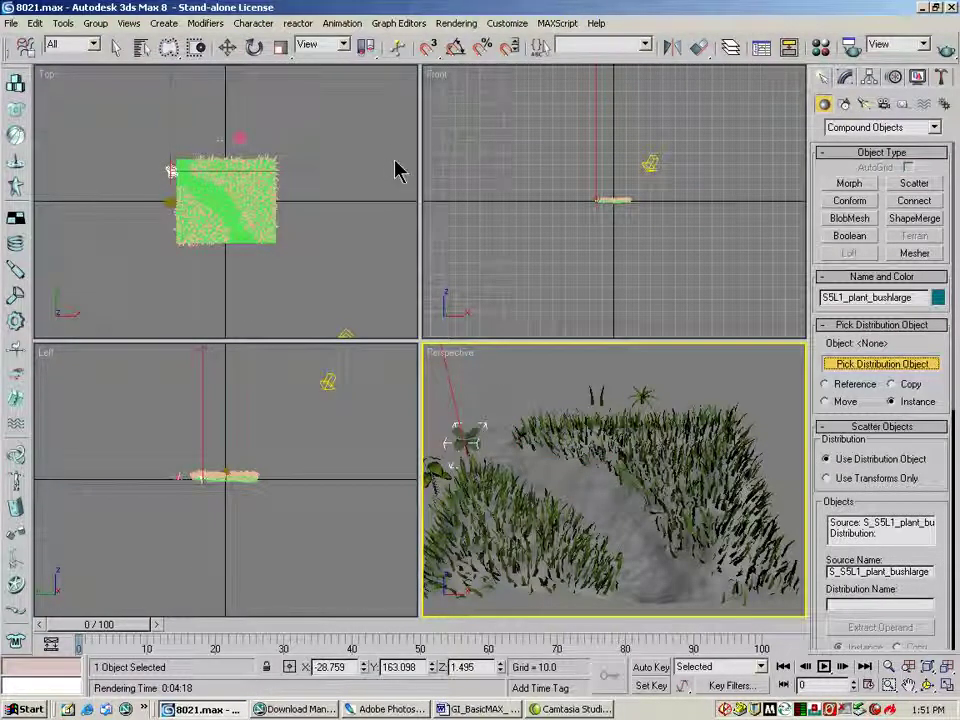
left_click(141, 47)
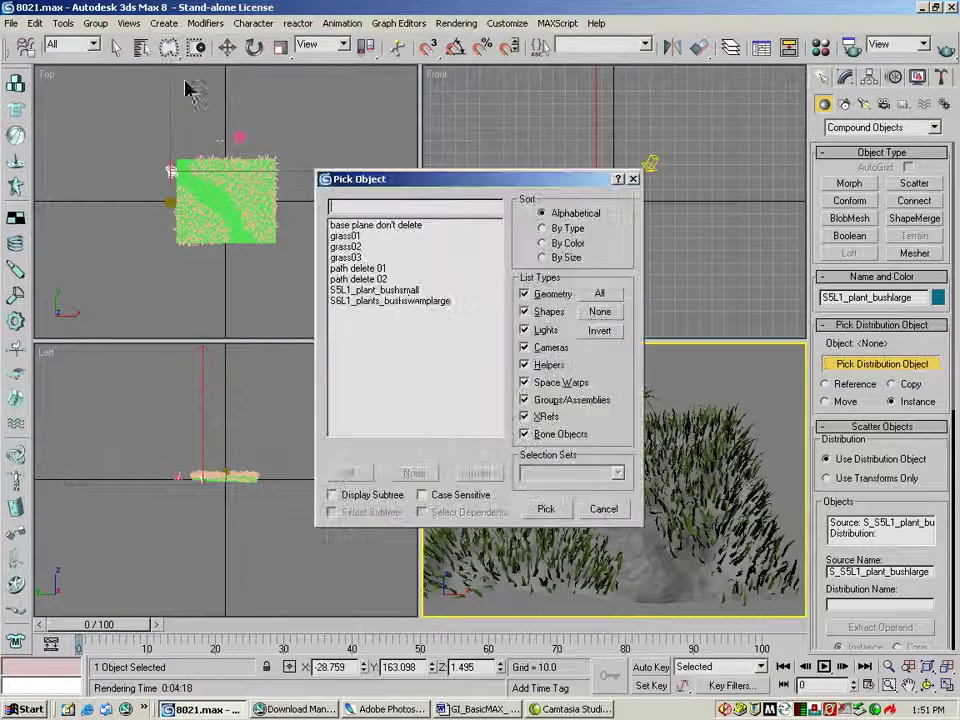
left_click(365, 280)
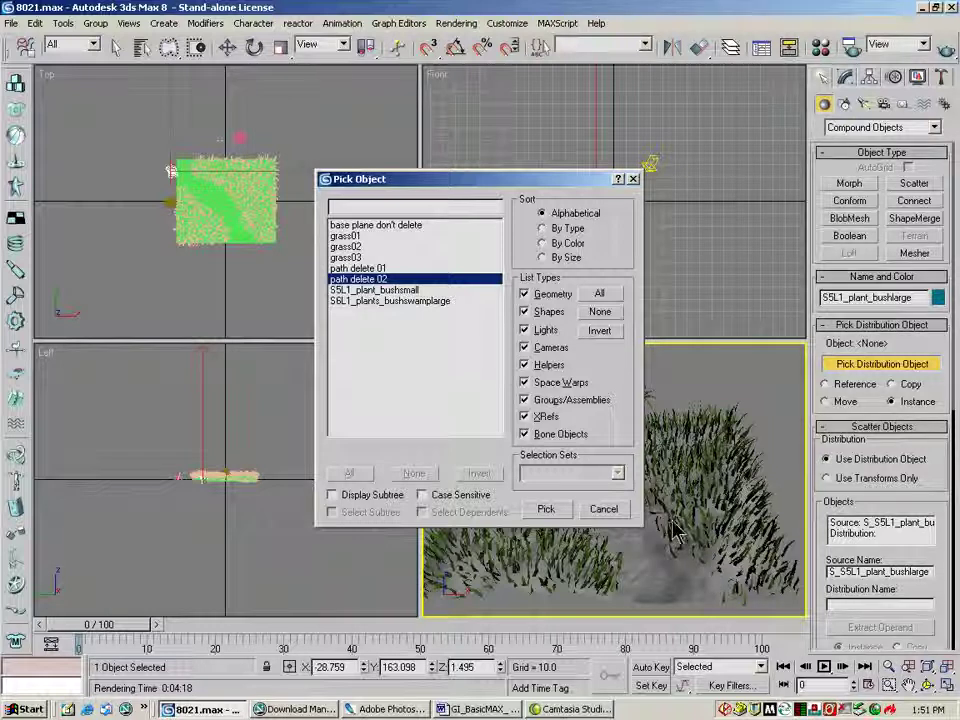
left_click(546, 510)
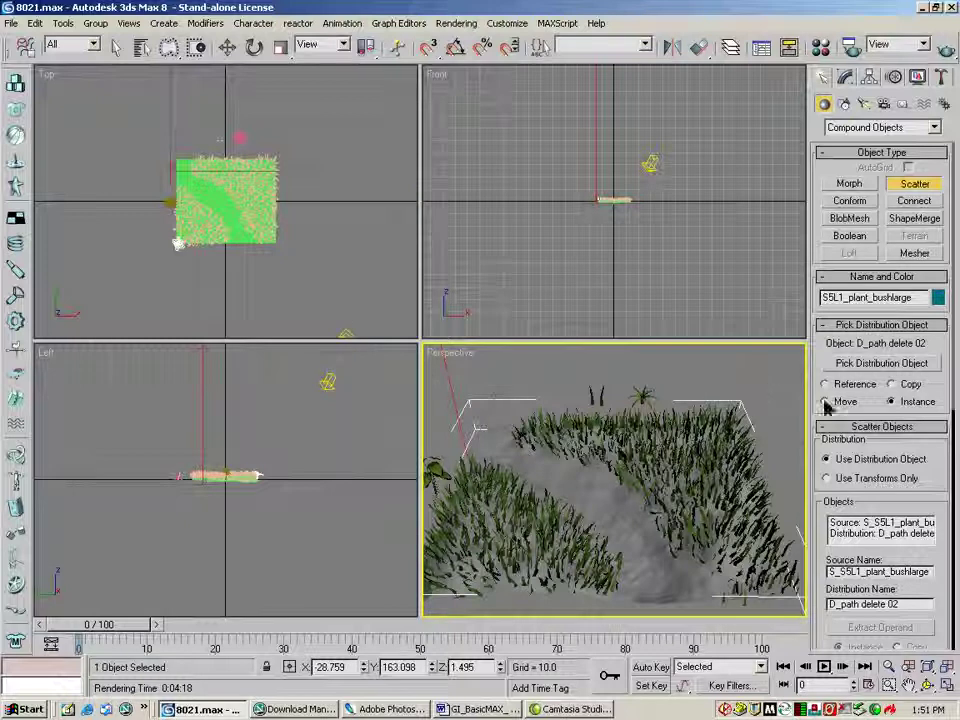
Set the bush Duplicates count to 35.
scroll(929, 488, "down", 5)
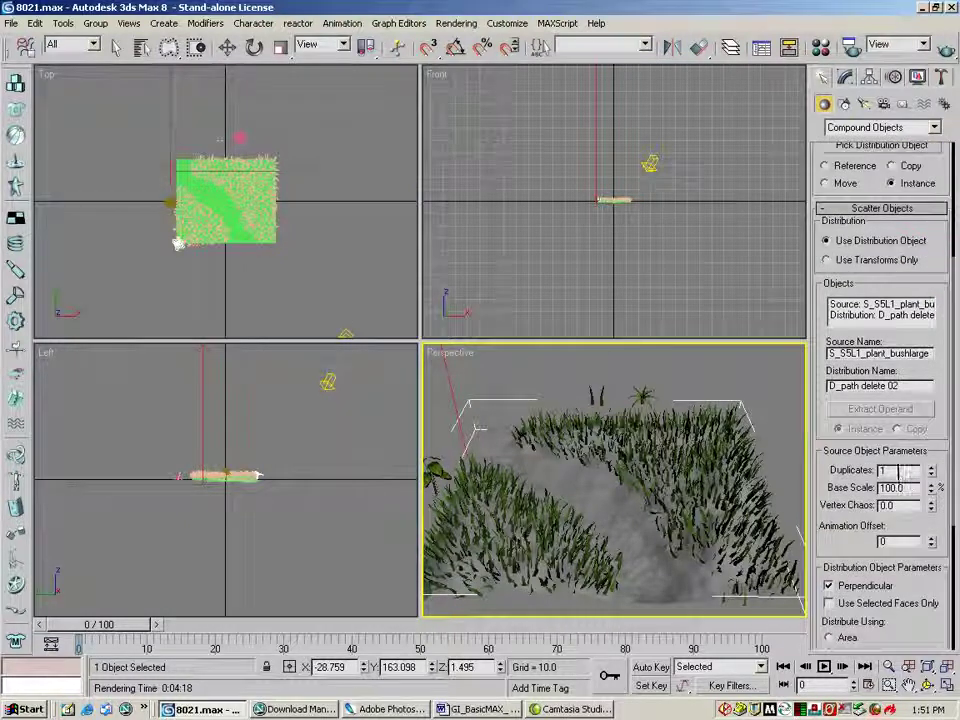
key("Return")
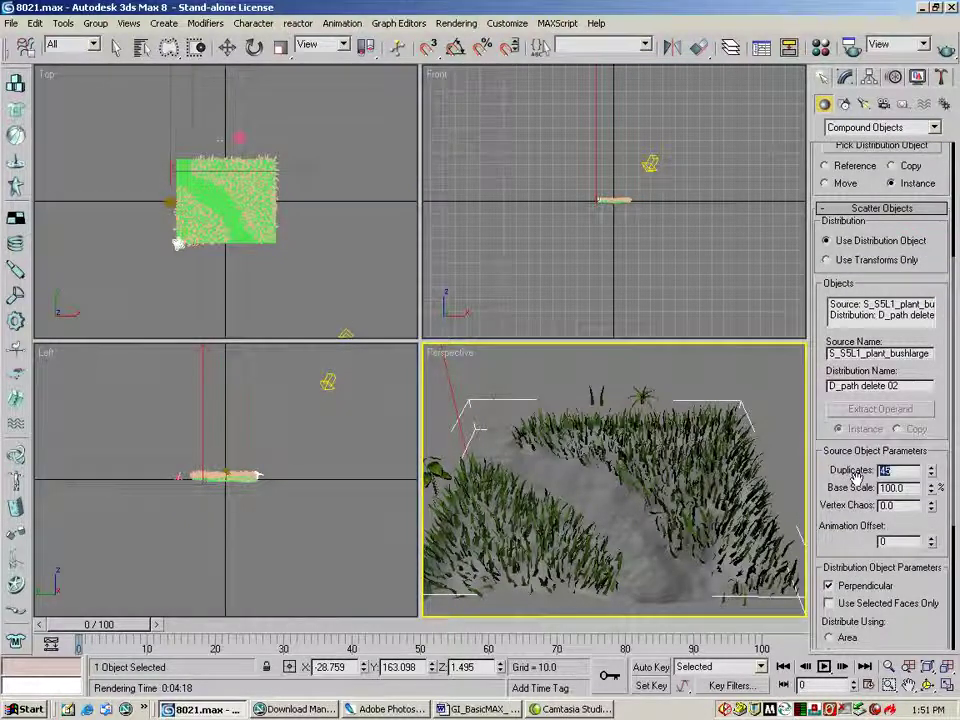
left_click(846, 472)
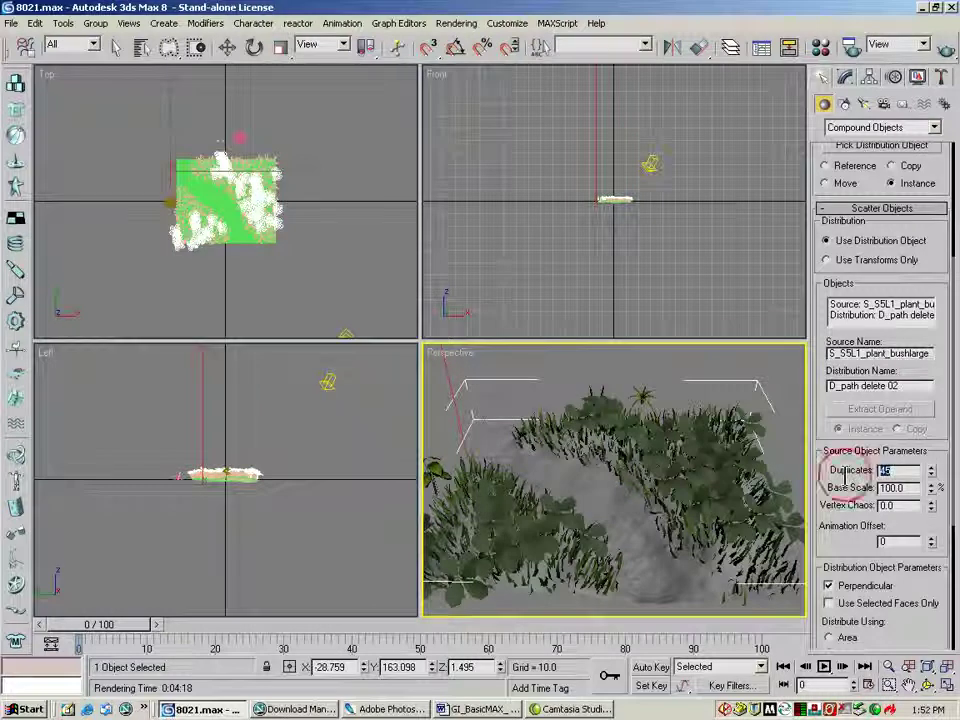
type("3")
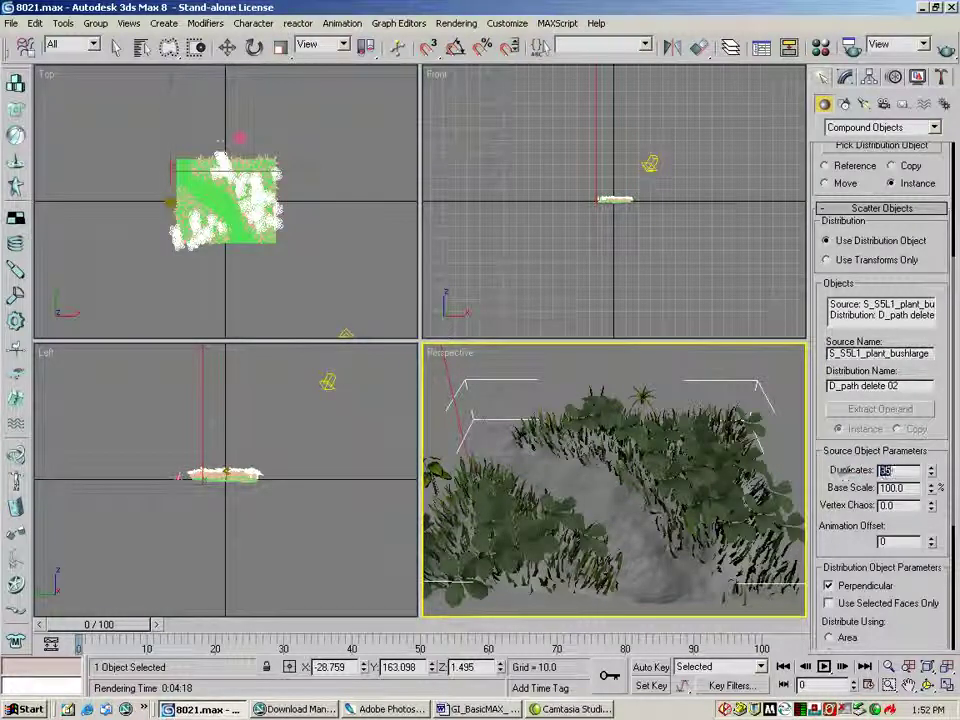
type("5")
key("Return")
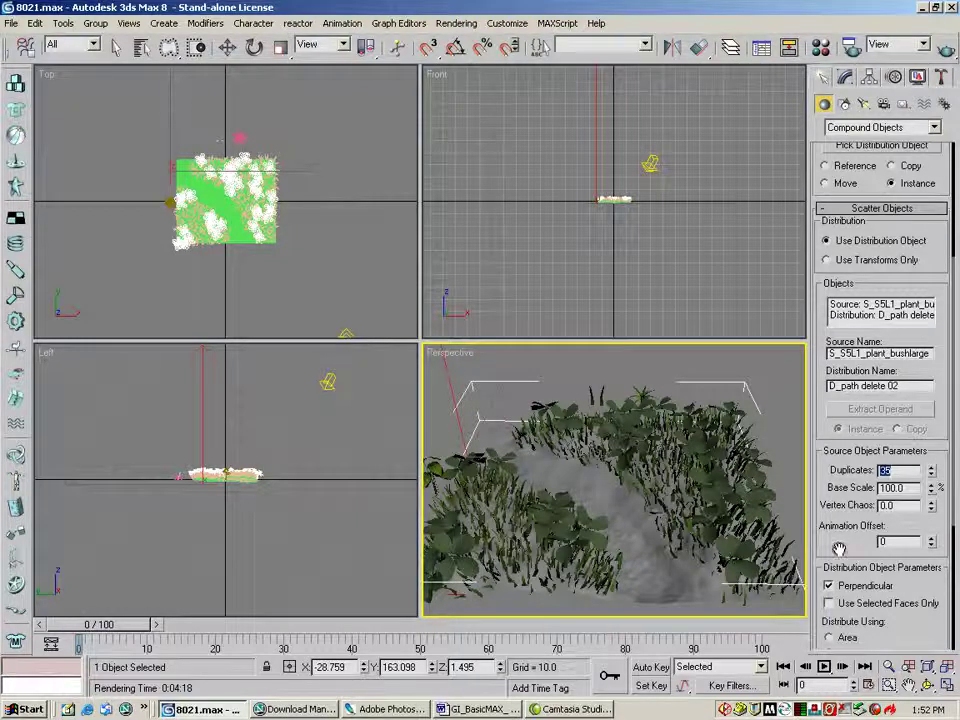
left_click_drag(839, 549, 842, 476)
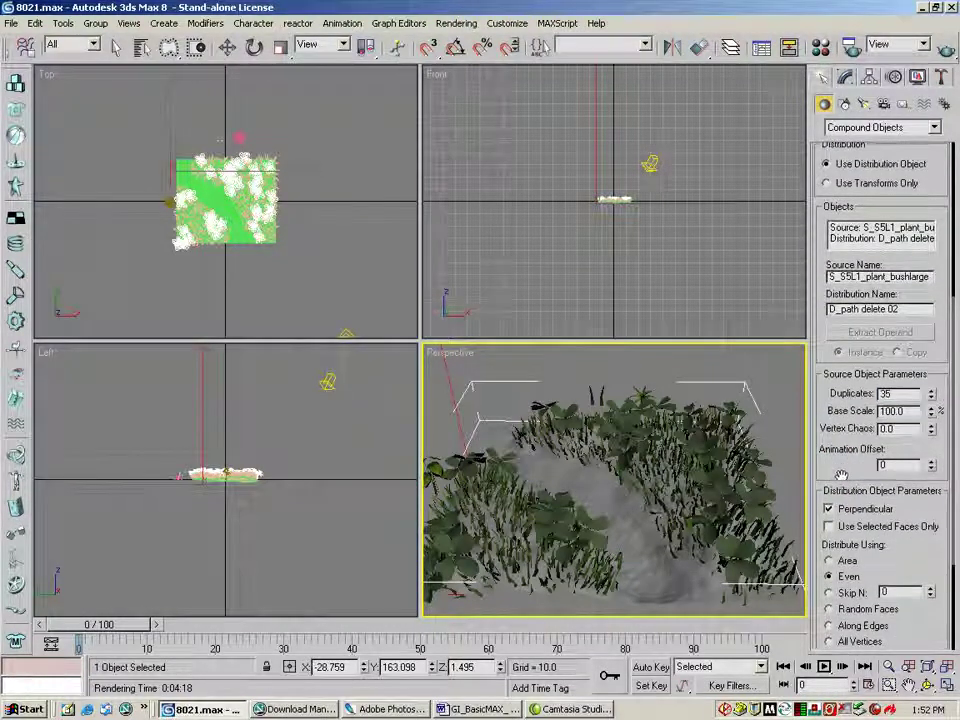
Region-zoom the Front viewport onto the scattered bushes.
left_click(888, 685)
left_click(586, 178)
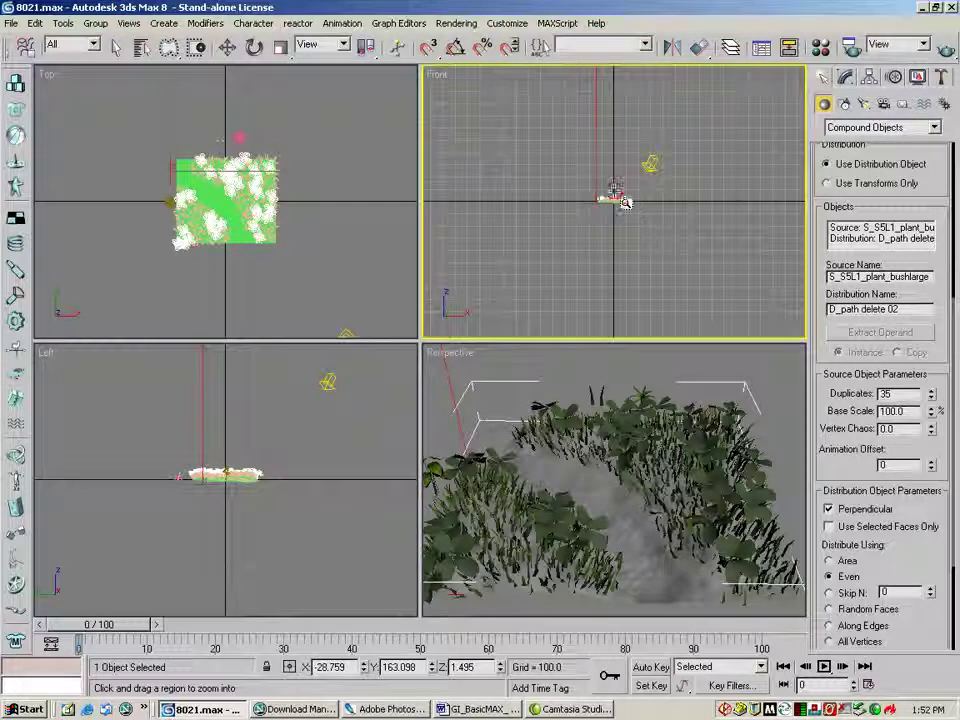
left_click_drag(586, 178, 645, 215)
left_click_drag(506, 171, 684, 262)
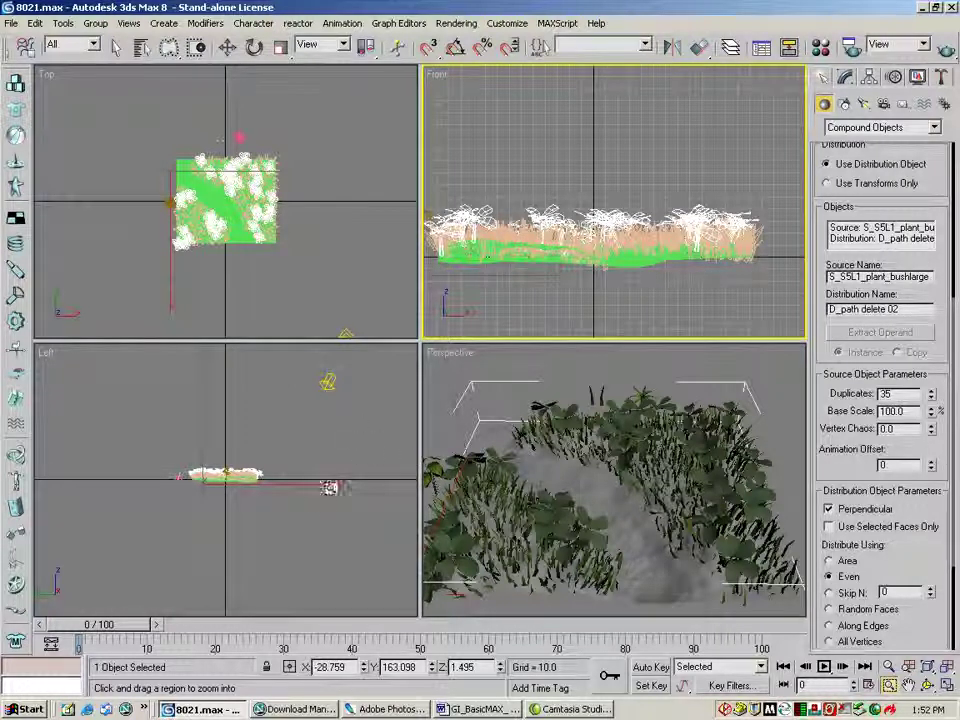
Region-zoom the Left viewport onto the bushes and switch to the Modify panel.
left_click_drag(330, 487, 193, 460)
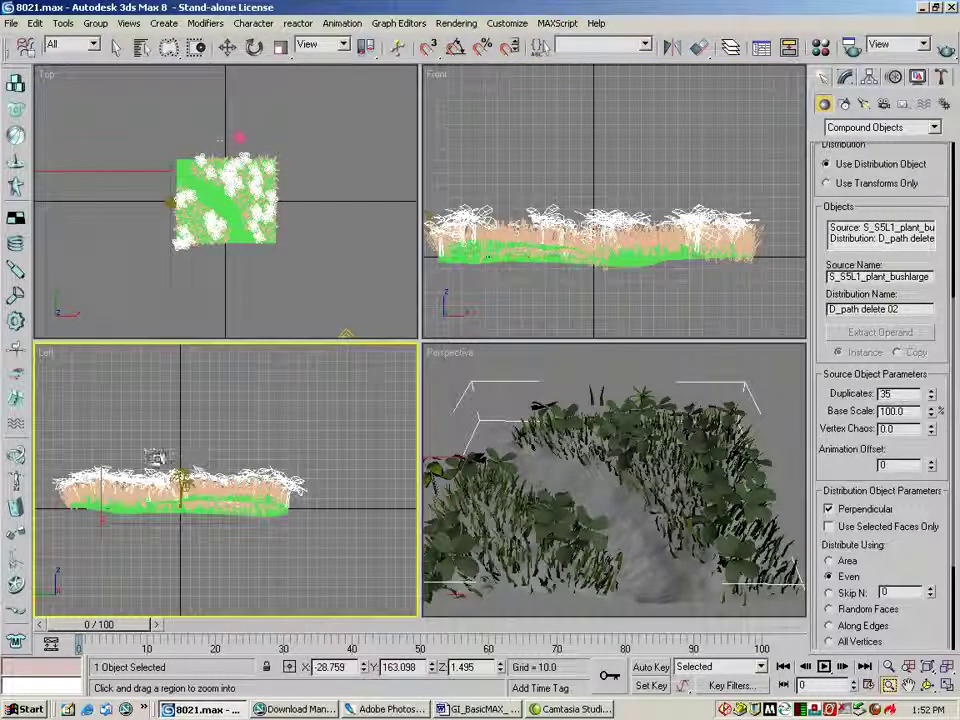
left_click_drag(58, 436, 330, 538)
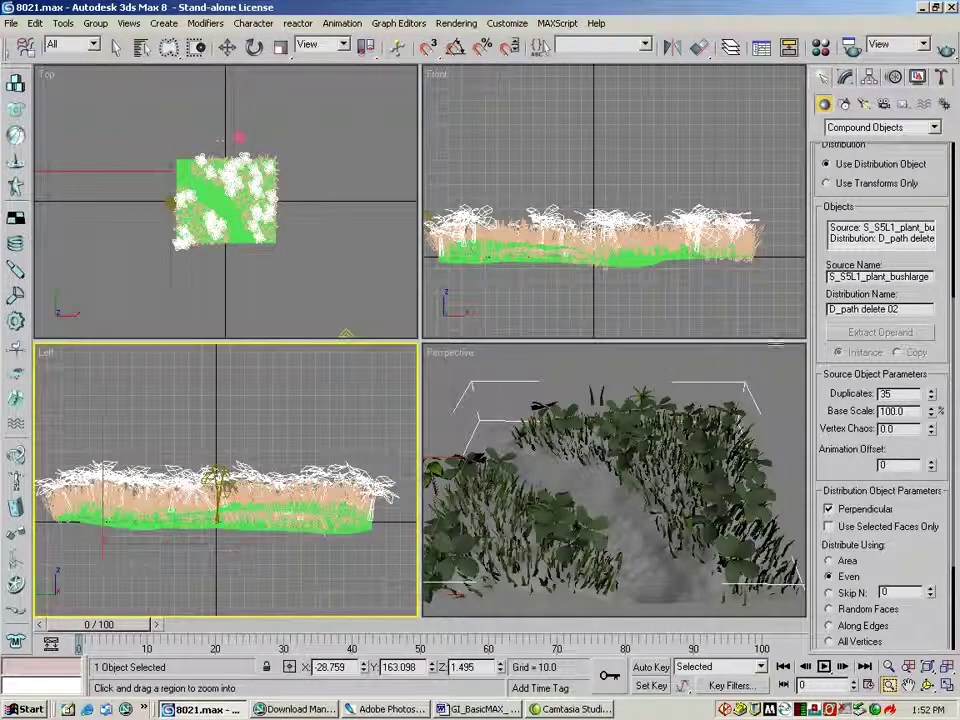
left_click_drag(873, 213, 903, 229)
left_click(842, 78)
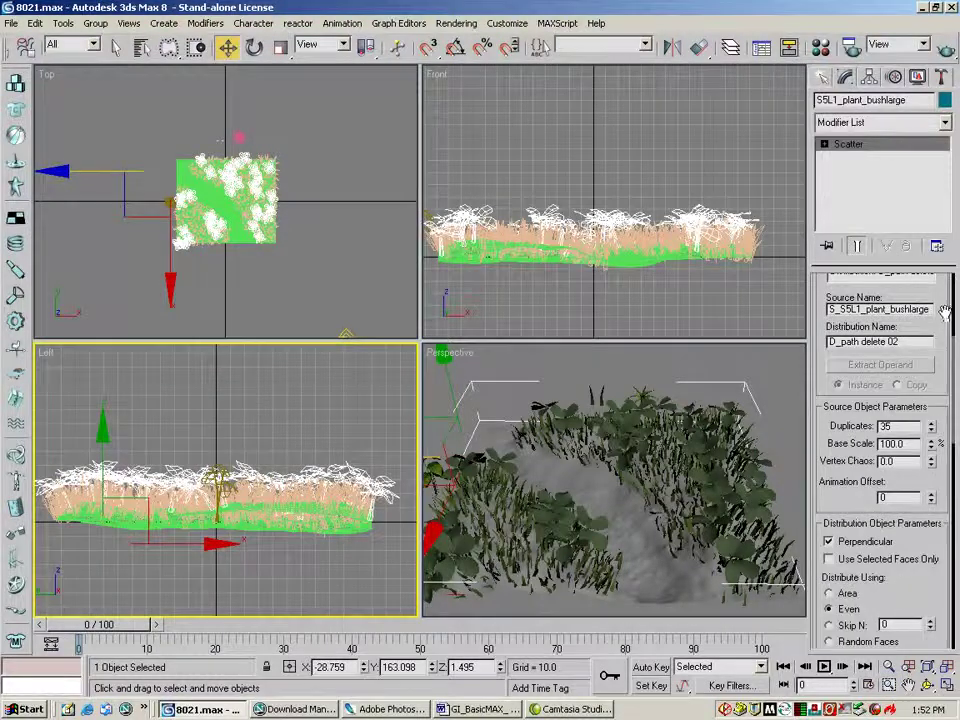
Distribute the bush copies by Area with Selected Faces Only turned off.
scroll(880, 340, "up", 3)
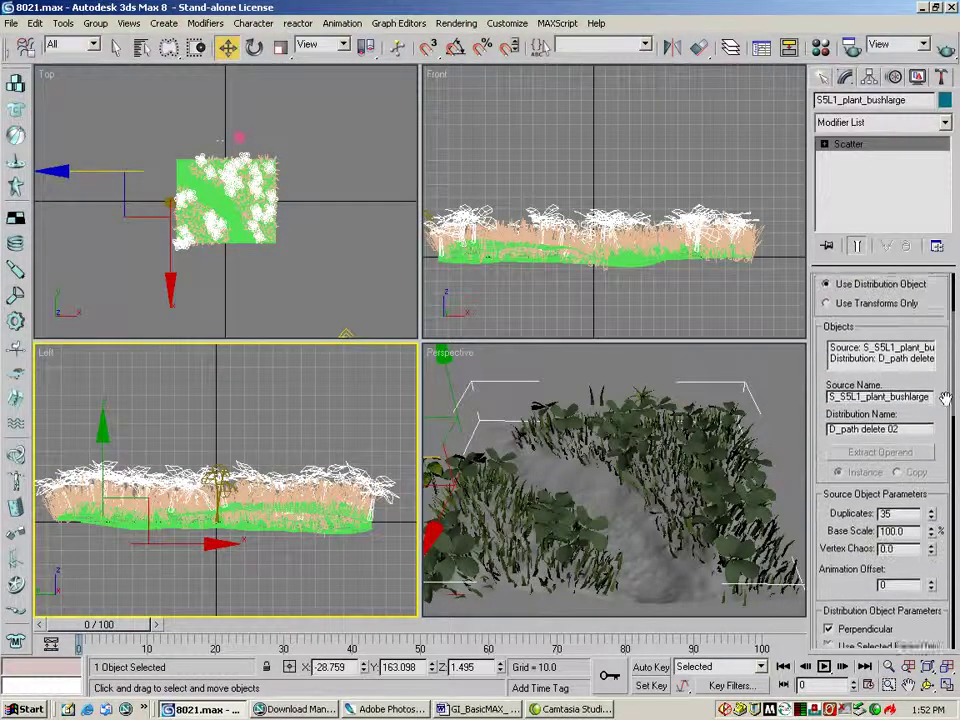
left_click(871, 360)
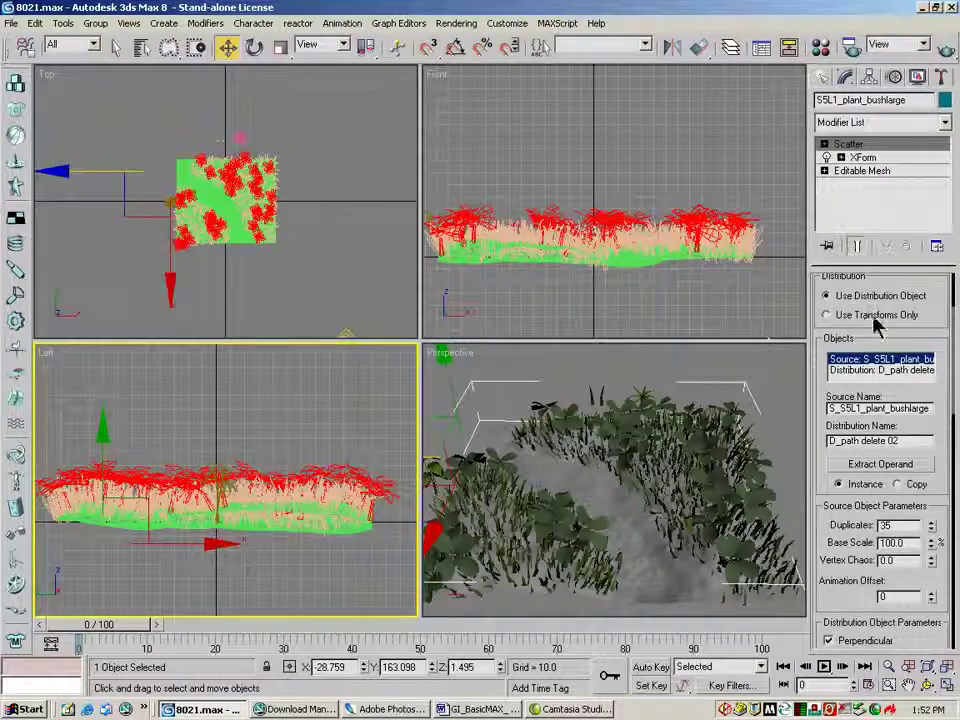
left_click_drag(937, 373, 947, 246)
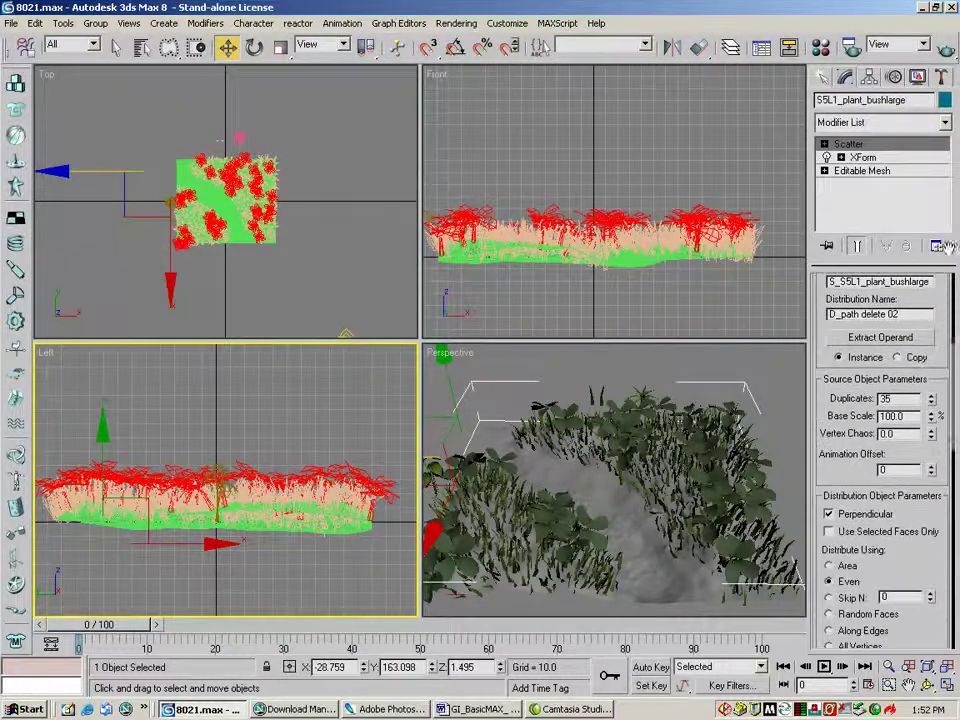
left_click_drag(941, 398, 943, 281)
left_click(876, 418)
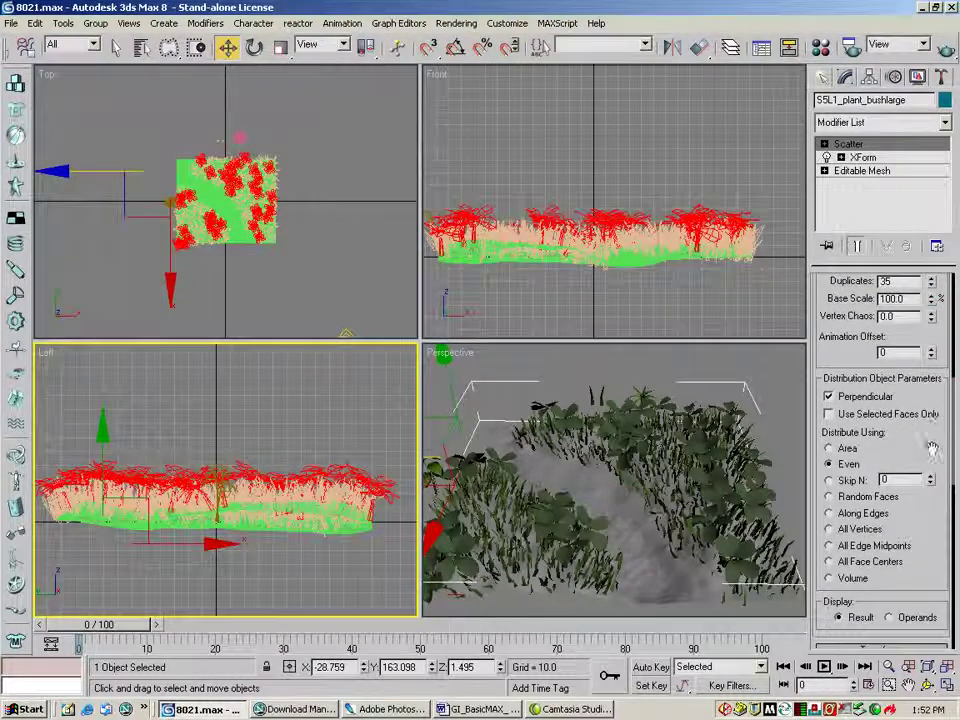
left_click_drag(933, 445, 933, 352)
left_click(828, 320)
left_click(828, 354)
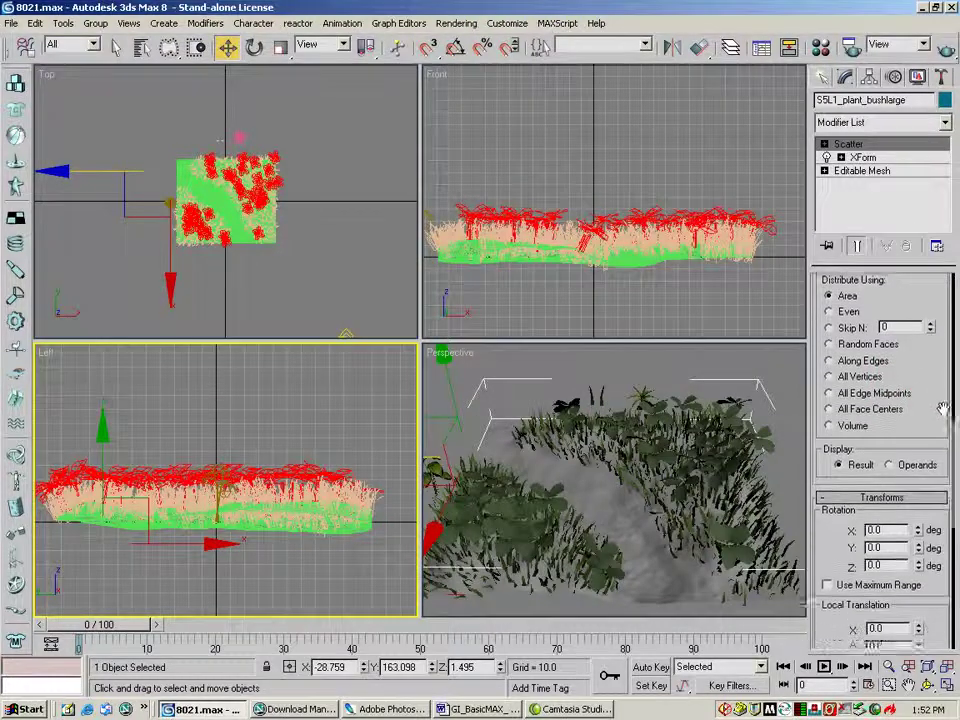
left_click_drag(933, 467, 933, 357)
left_click_drag(843, 496, 843, 357)
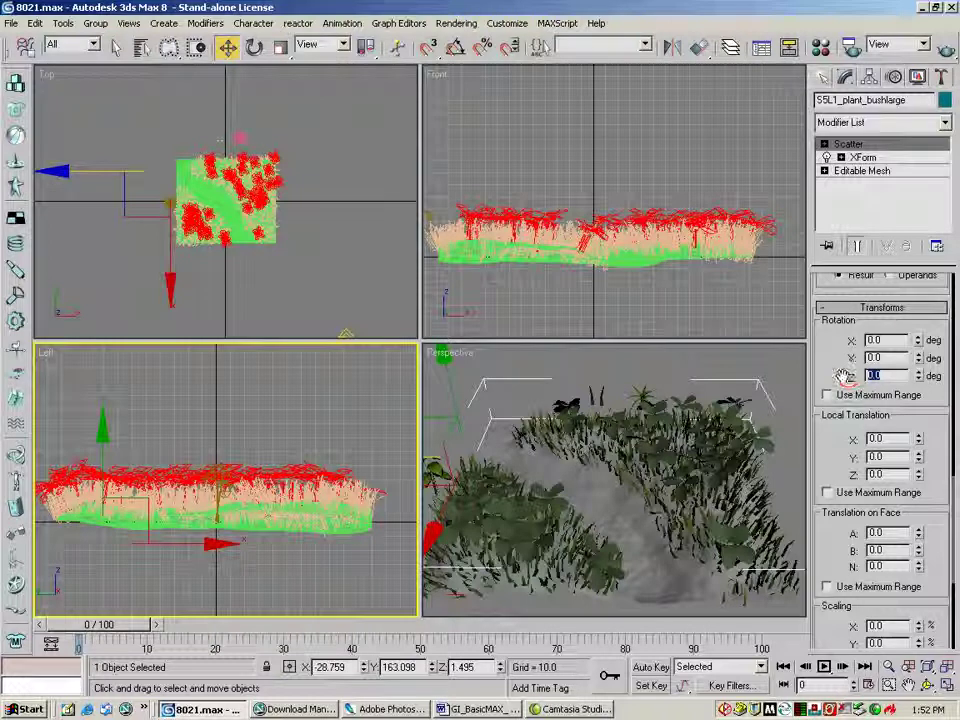
Set random Z rotation to 160° and local translation to 5/5/2.
key("Return")
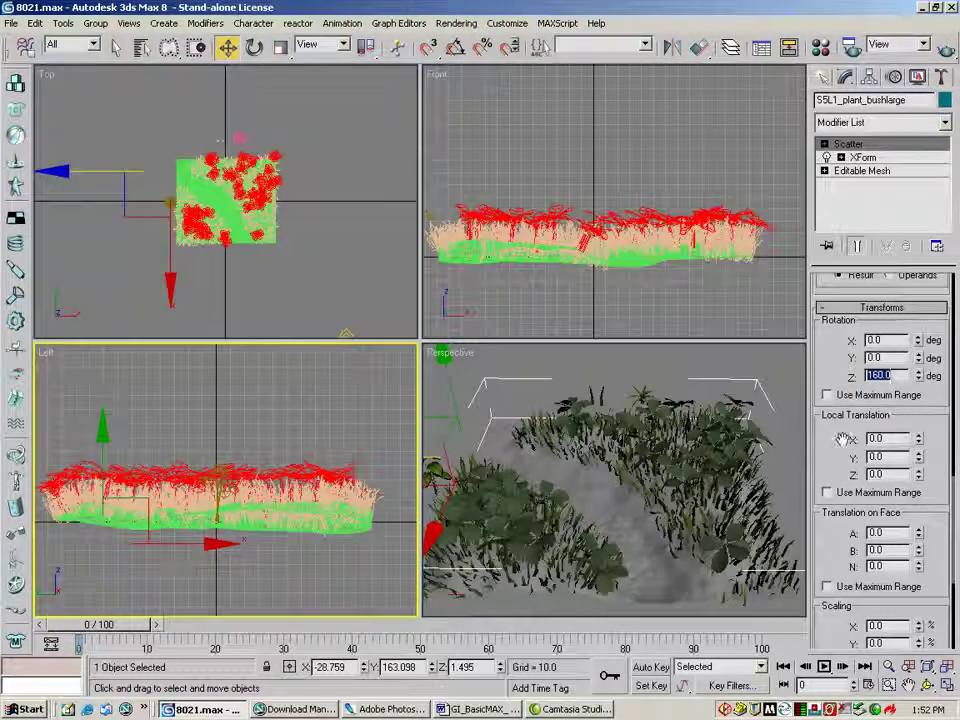
left_click_drag(843, 438, 845, 357)
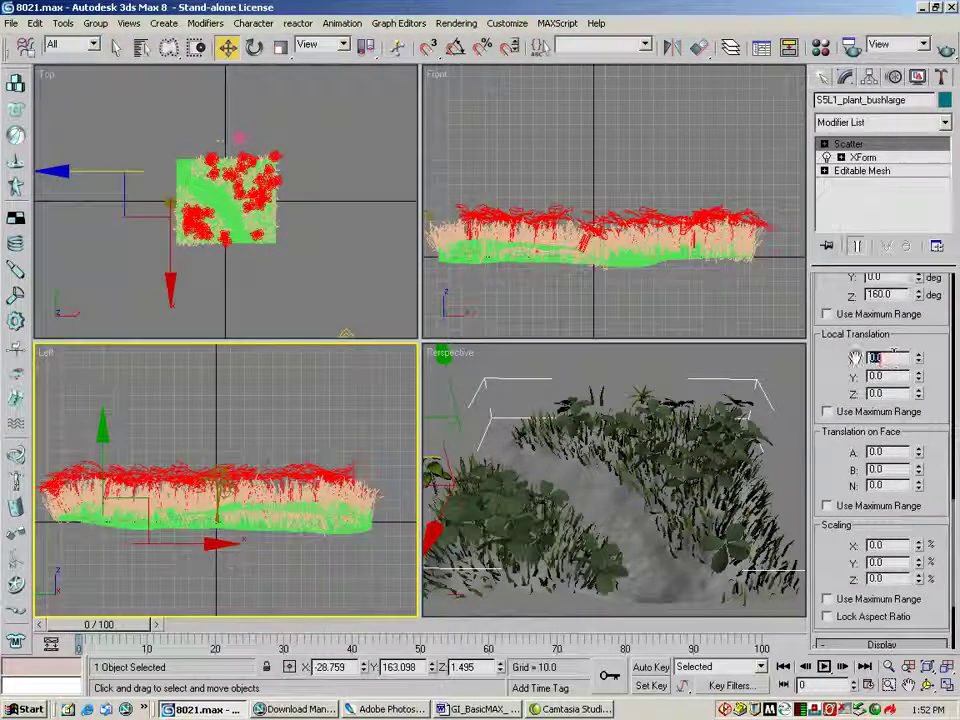
type("5")
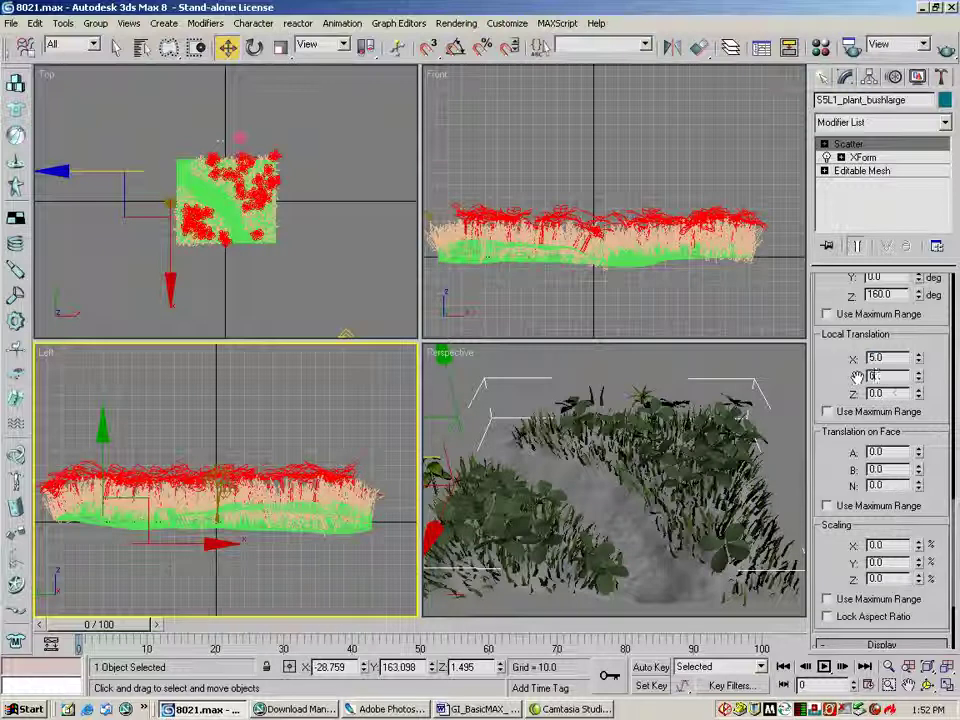
type("5")
key("Tab")
type("2")
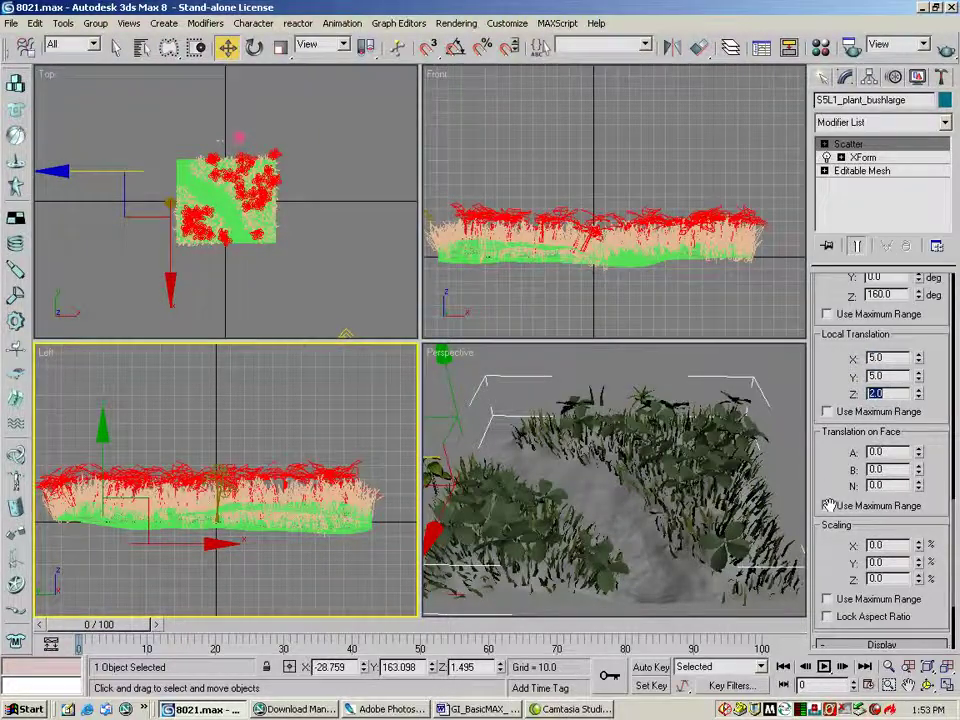
Set the Translation on Face offsets to A 5 and N 2.
left_click_drag(827, 478, 827, 388)
left_click(868, 362)
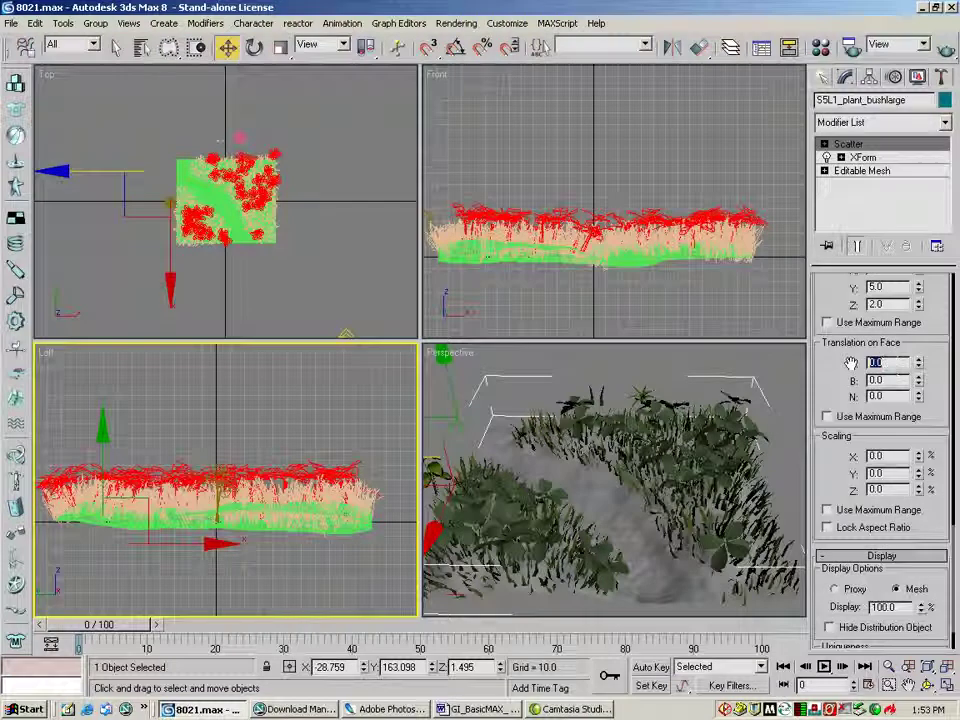
type("5")
key("Return")
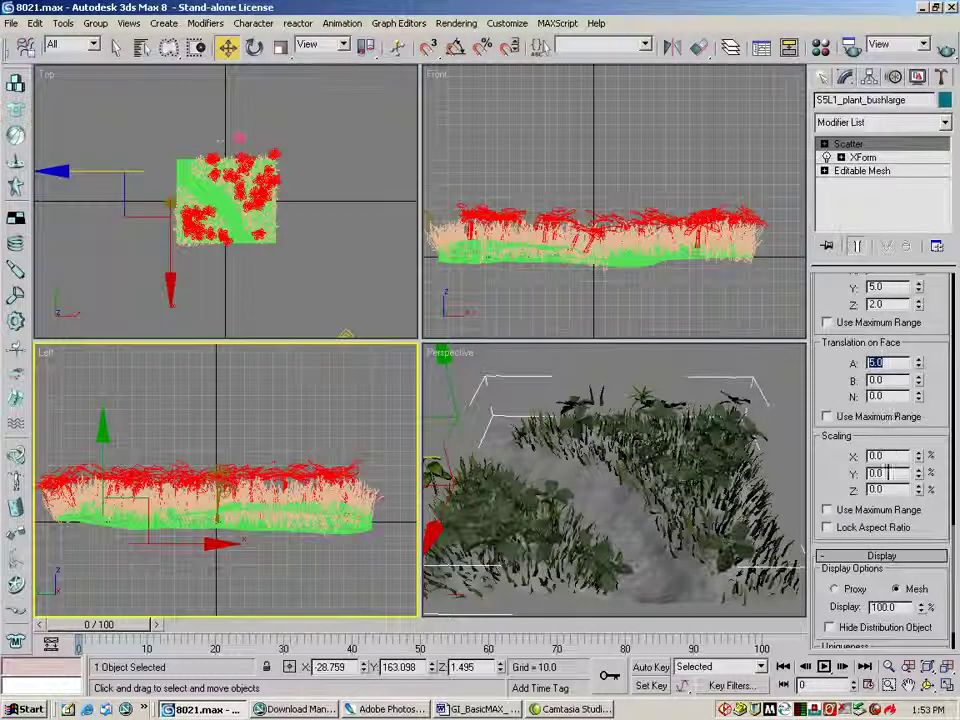
key("Tab")
key("Tab")
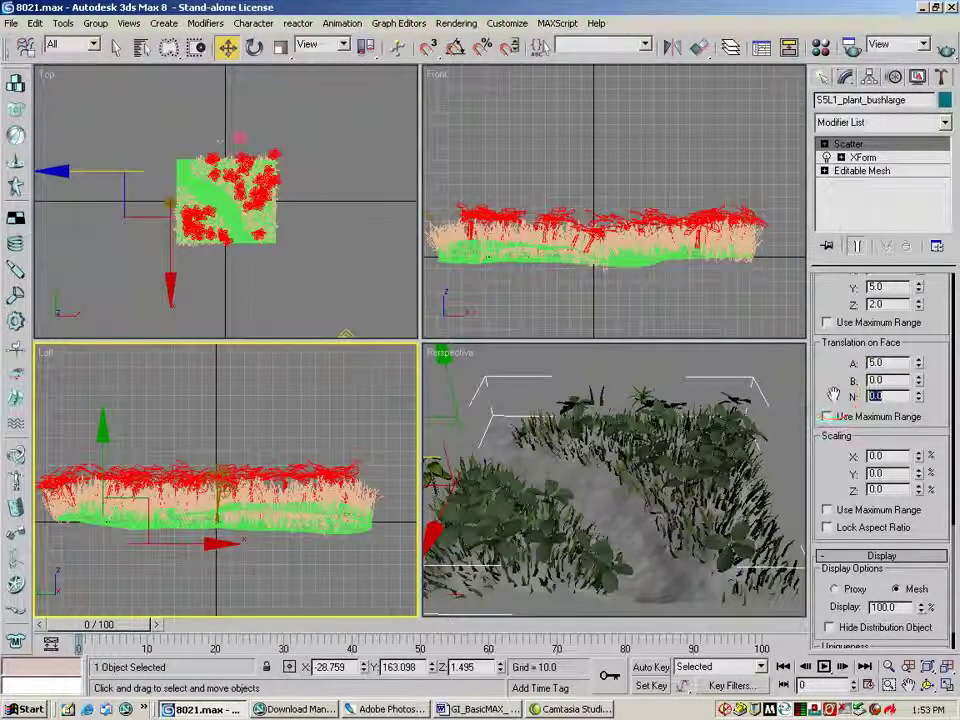
type("2")
key("Return")
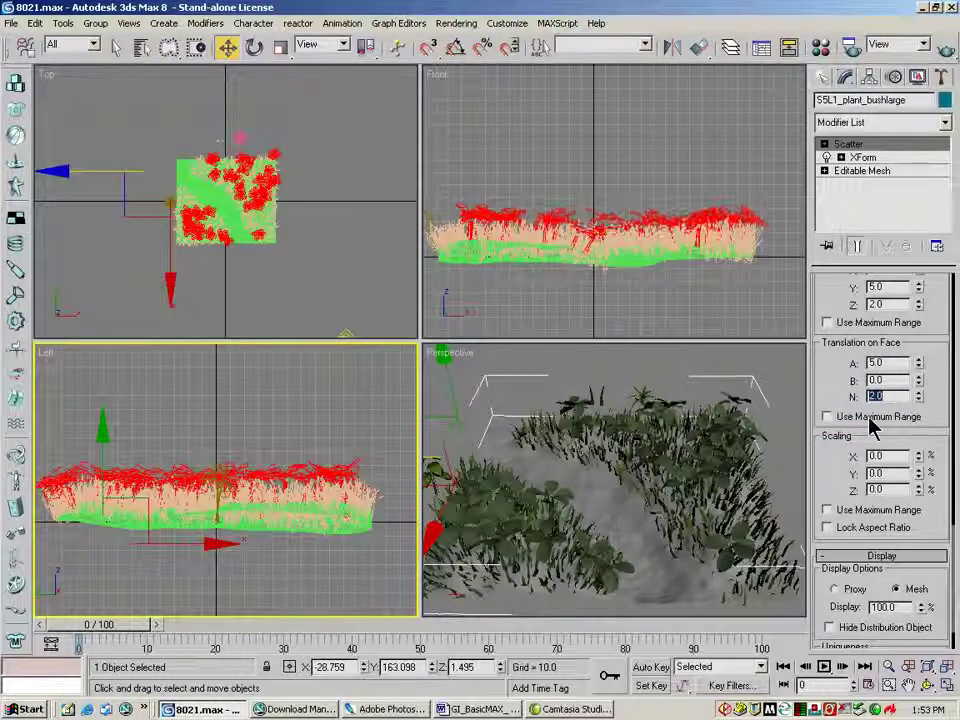
Set random scaling to 20% X, 30% Y and 50% Z.
scroll(878, 410, "down", 1)
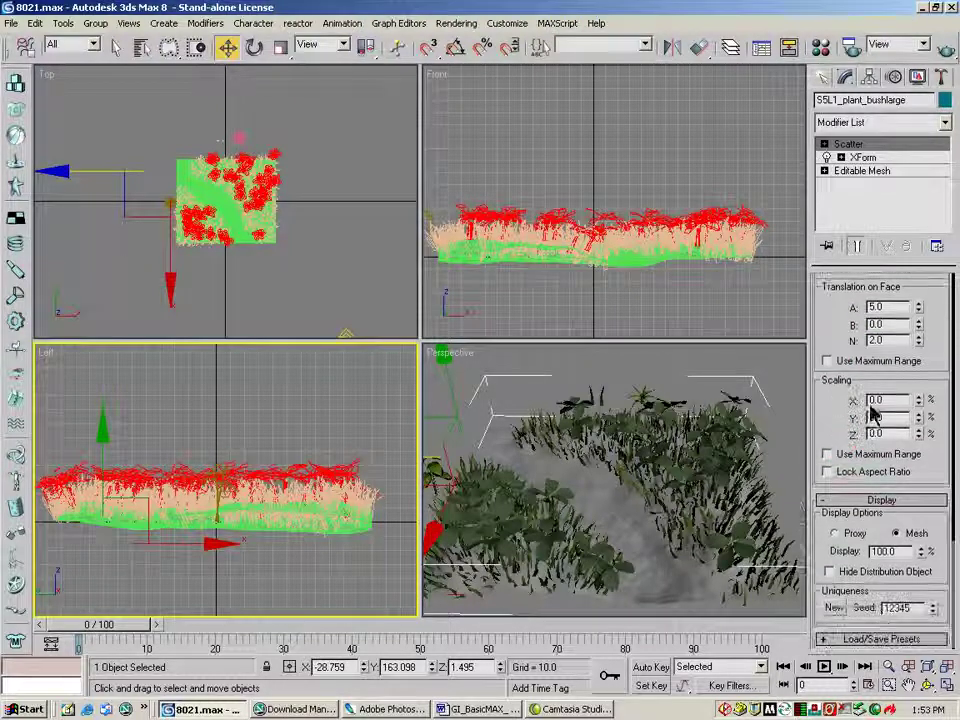
left_click(877, 400)
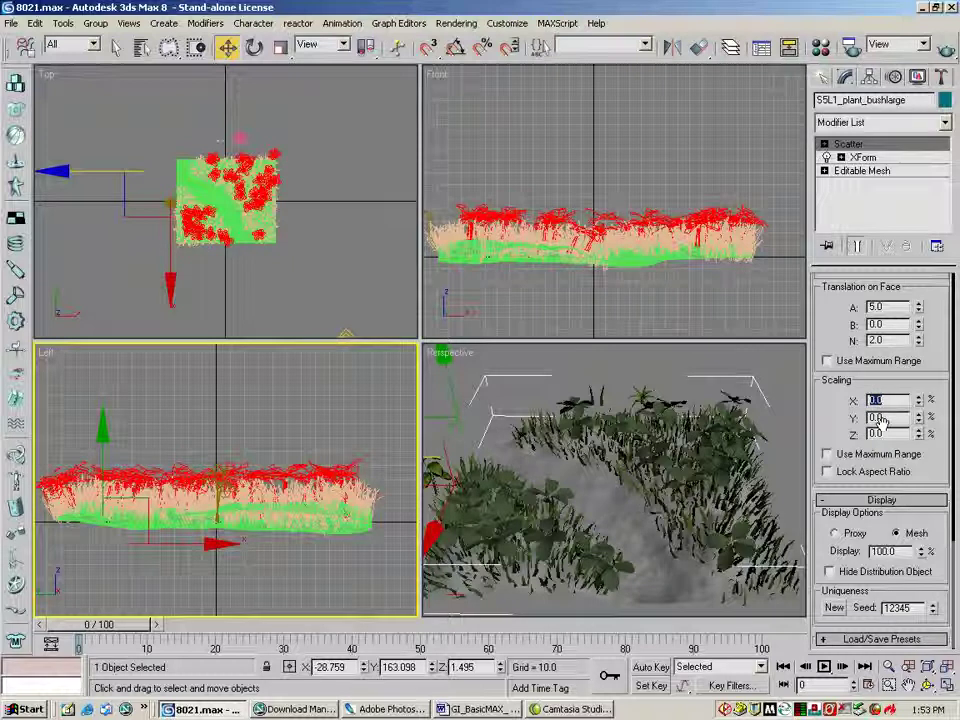
type("20")
key("Return")
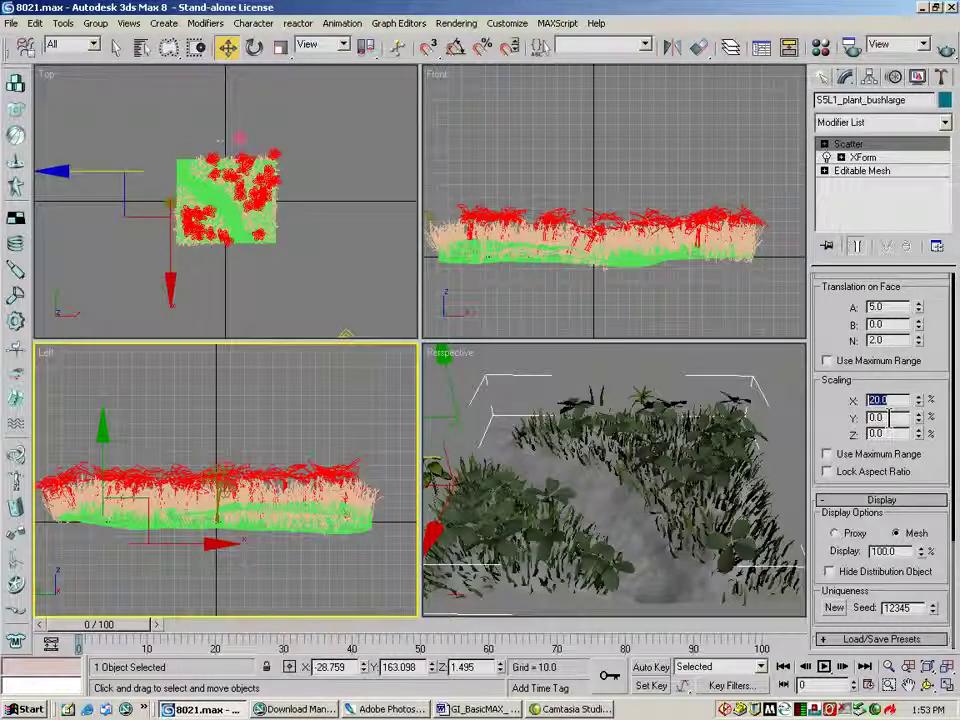
left_click(885, 417)
type("30")
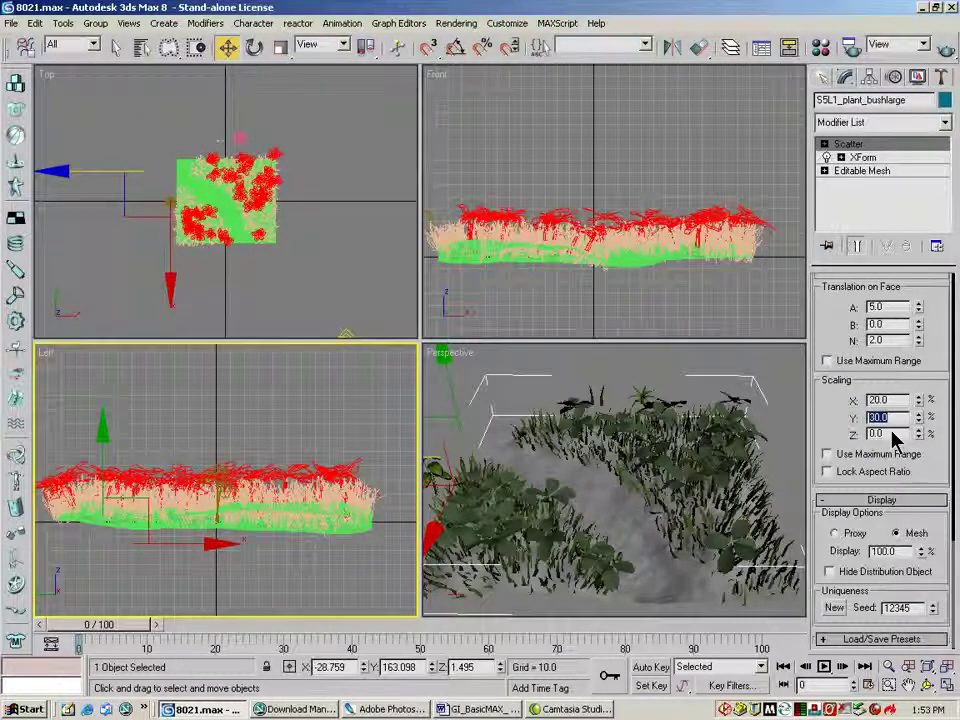
left_click(858, 433)
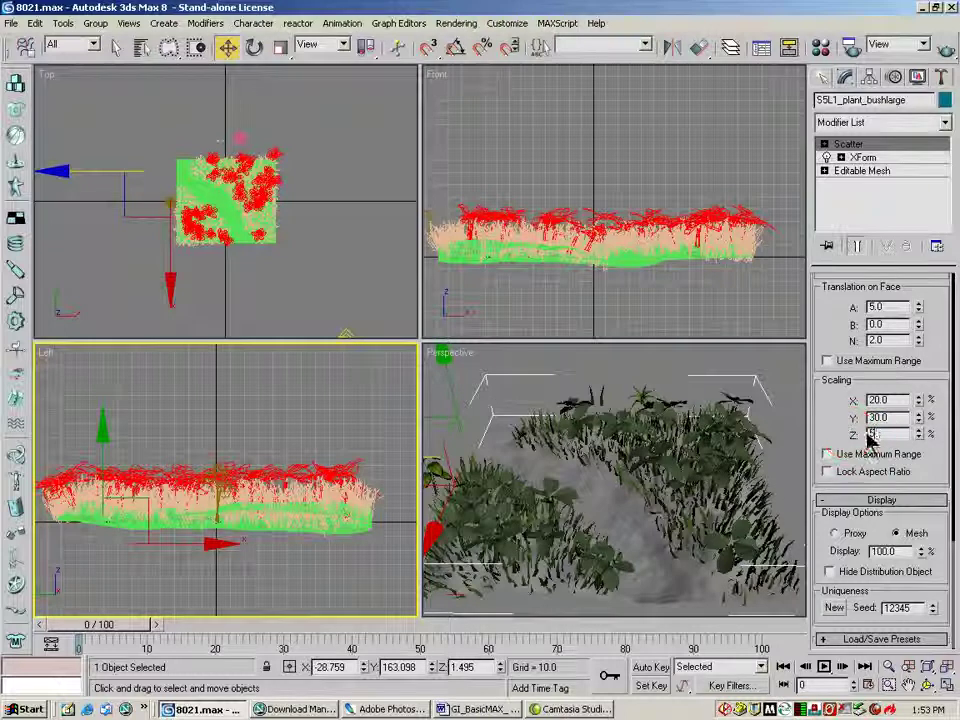
type("50")
key("Return")
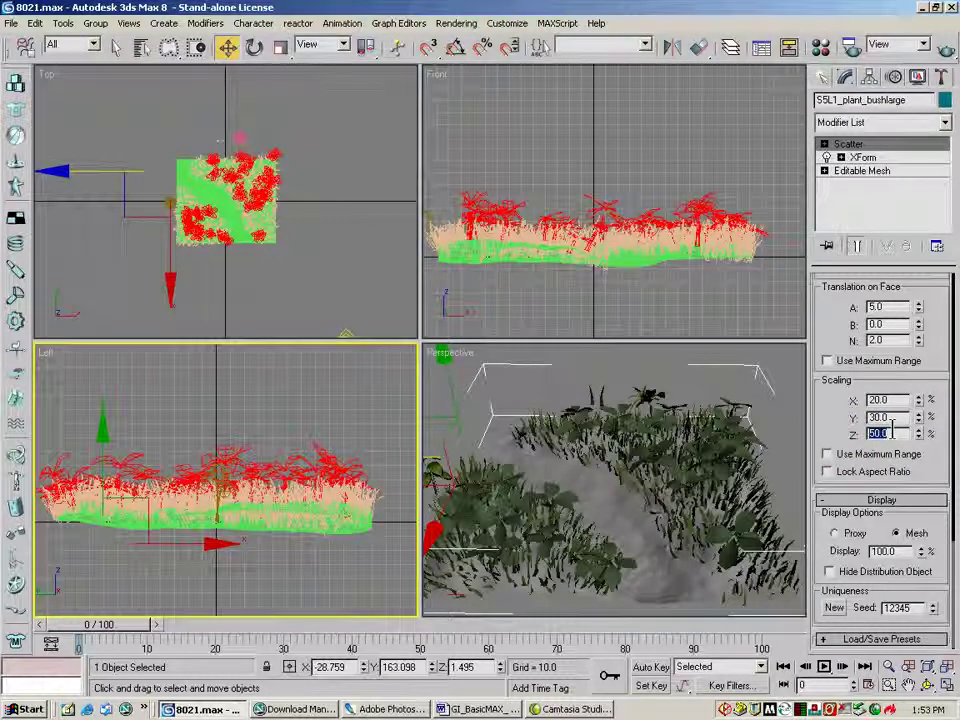
left_click_drag(829, 408, 827, 358)
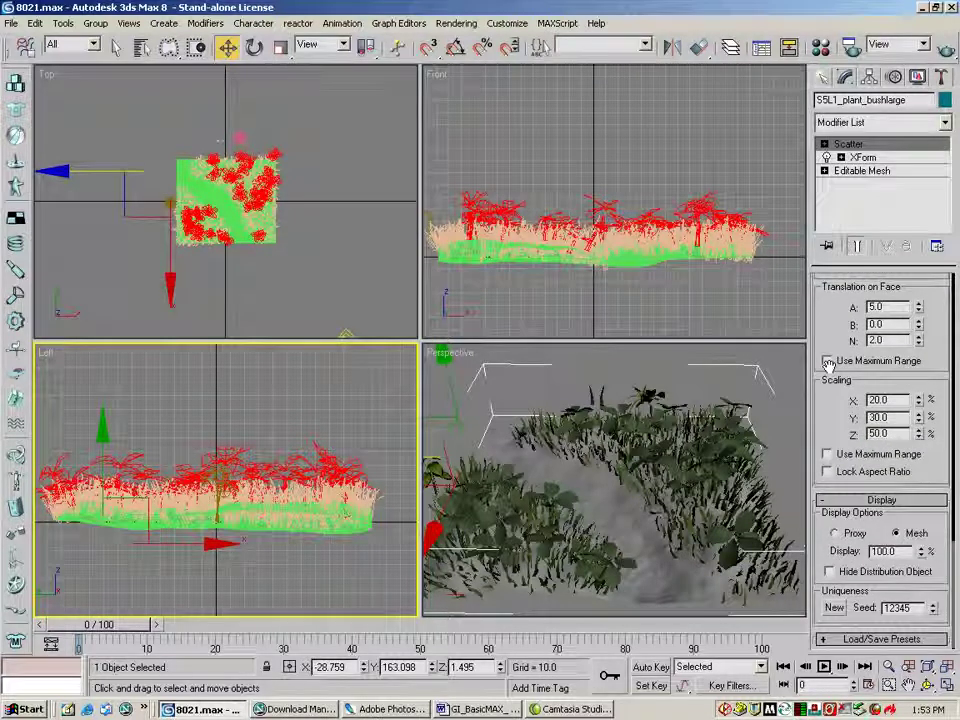
scroll(834, 364, "up", 5)
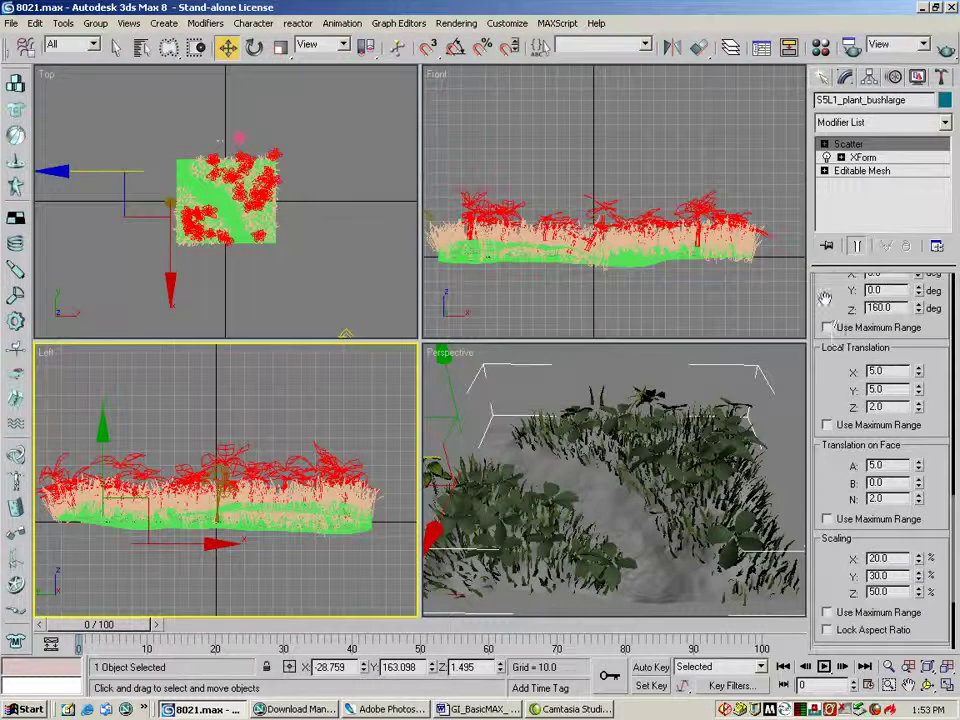
scroll(827, 561, "up", 10)
left_click_drag(889, 352, 894, 583)
scroll(820, 308, "up", 6)
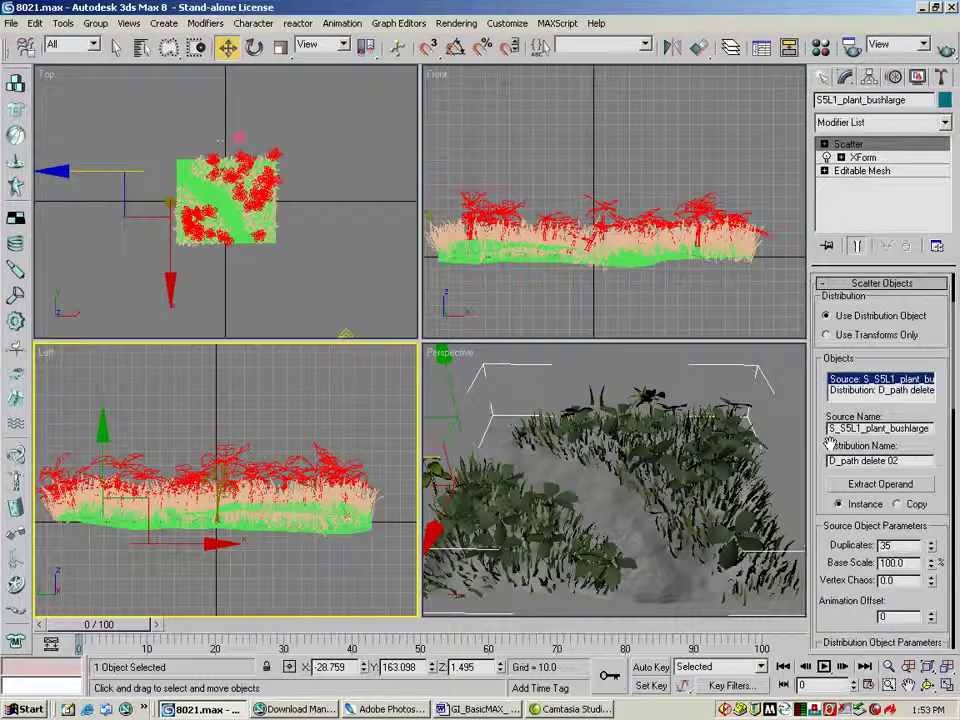
Uniformly scale the bush's XForm Gizmo sub-object, then return to the Scatter level.
left_click(866, 160)
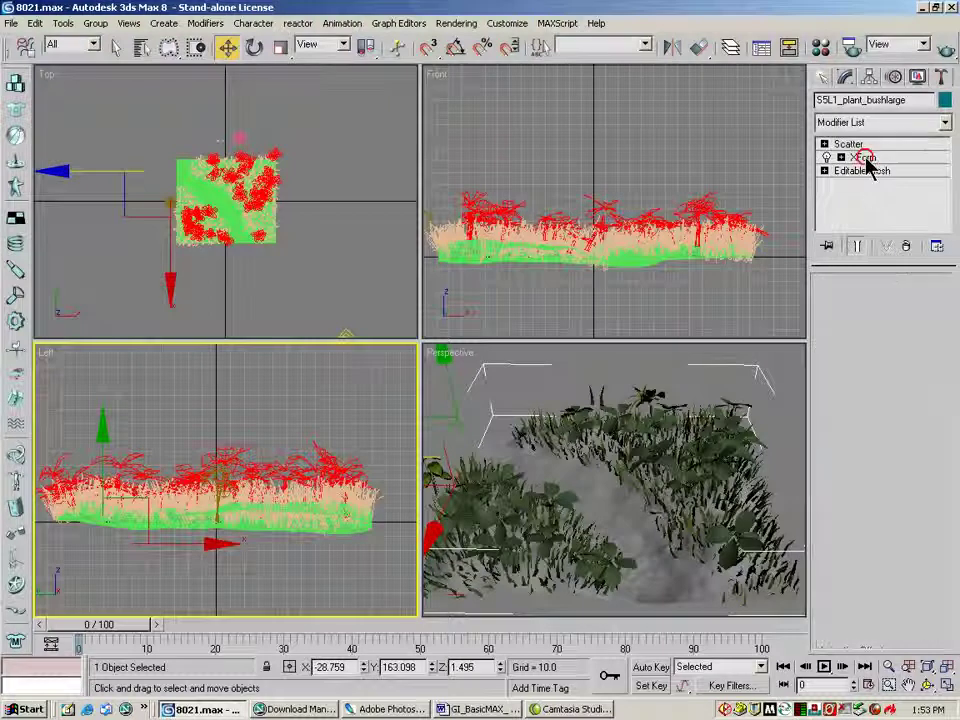
left_click(841, 158)
left_click(868, 171)
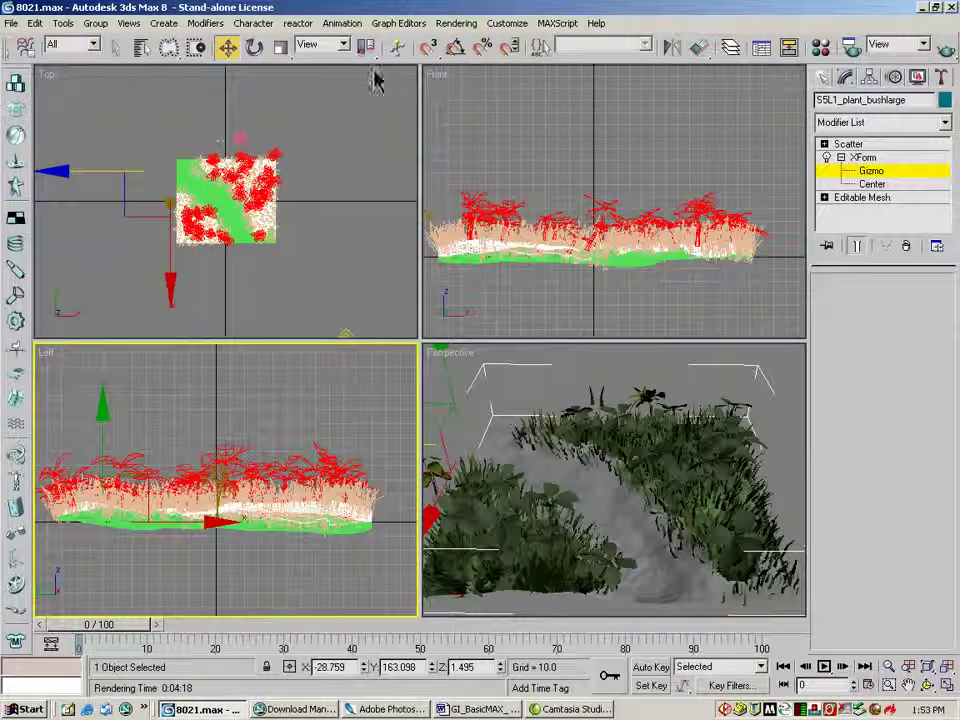
left_click(281, 47)
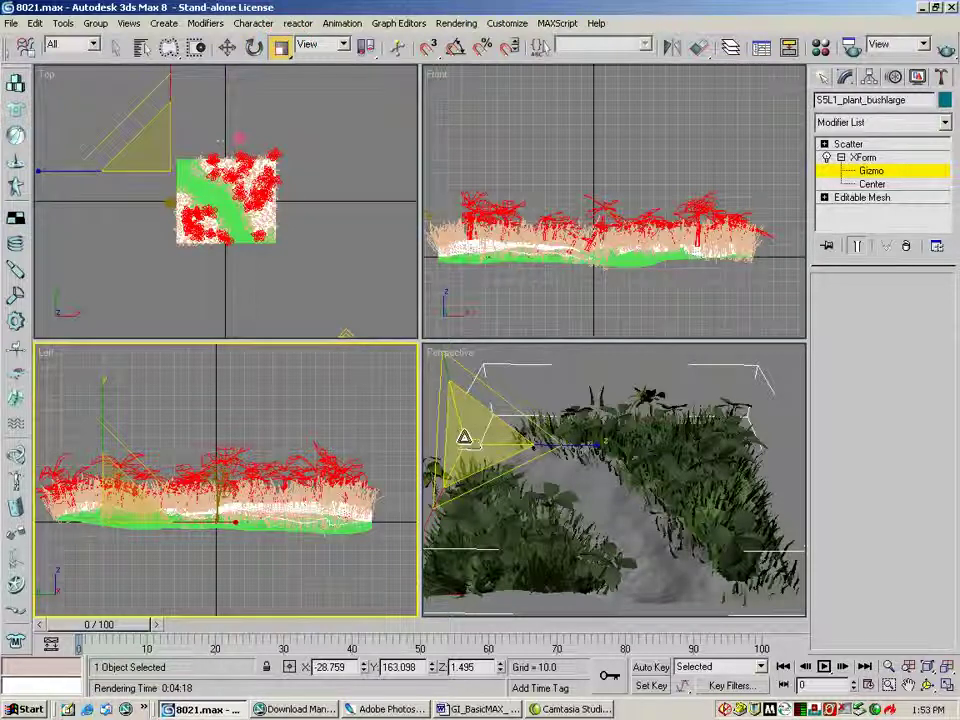
left_click_drag(473, 443, 470, 481)
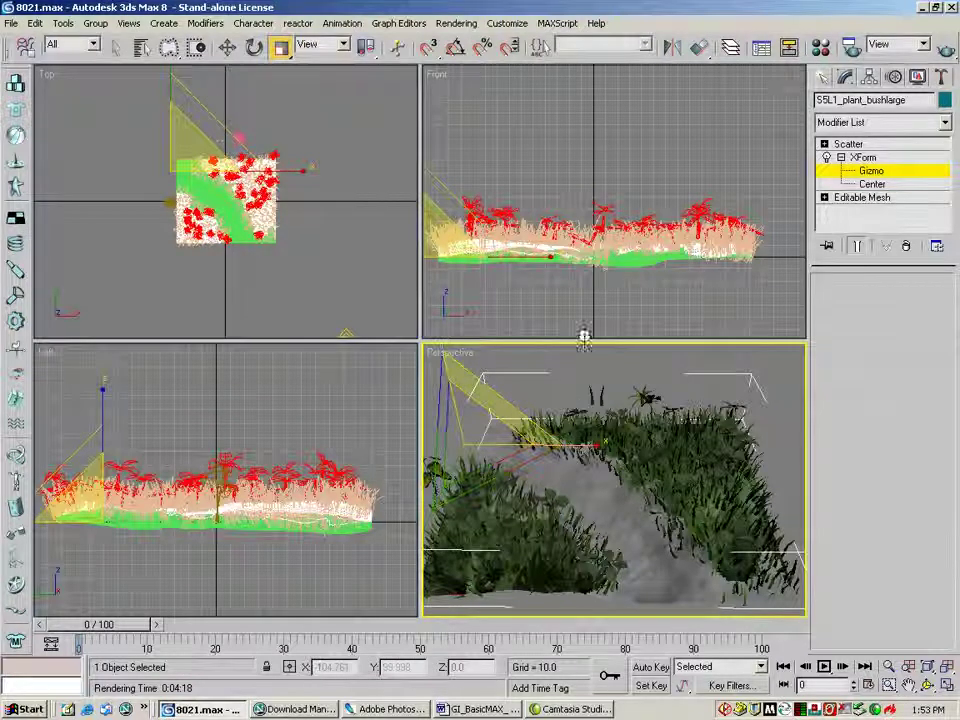
left_click(860, 144)
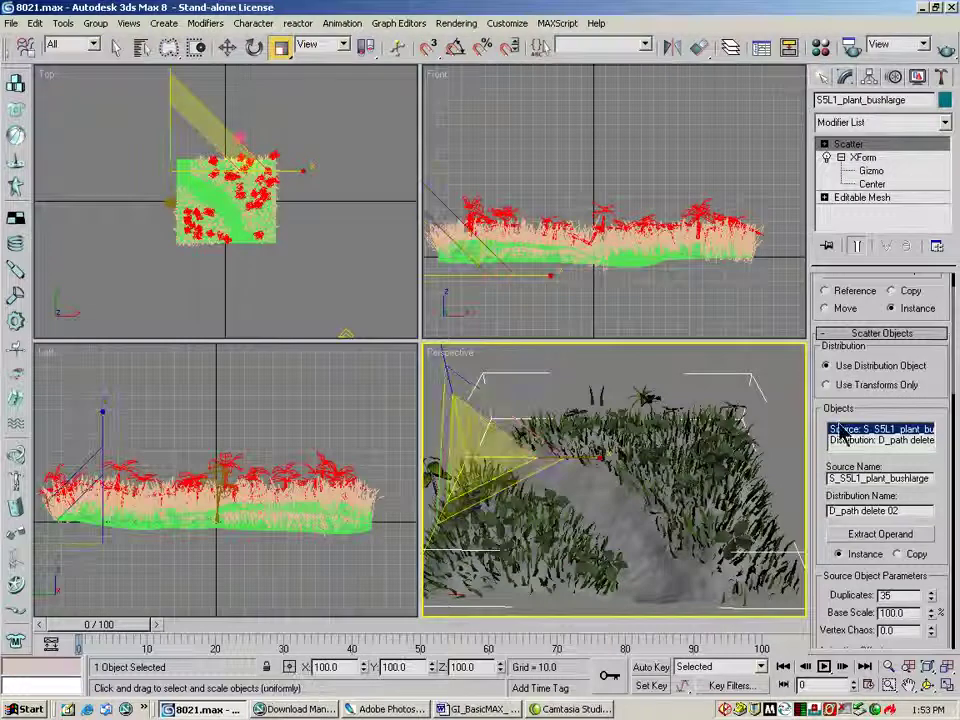
Set the Scatter viewport Display percentage to 50.
scroll(937, 452, "down", 1)
scroll(937, 452, "down", 10)
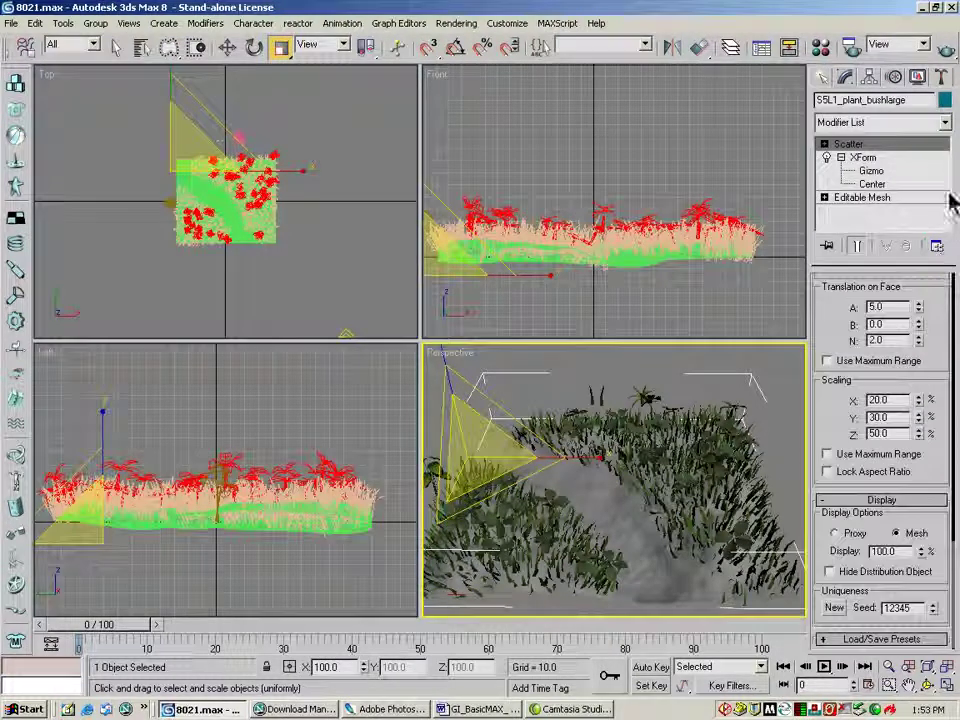
double_click(885, 551)
type("50")
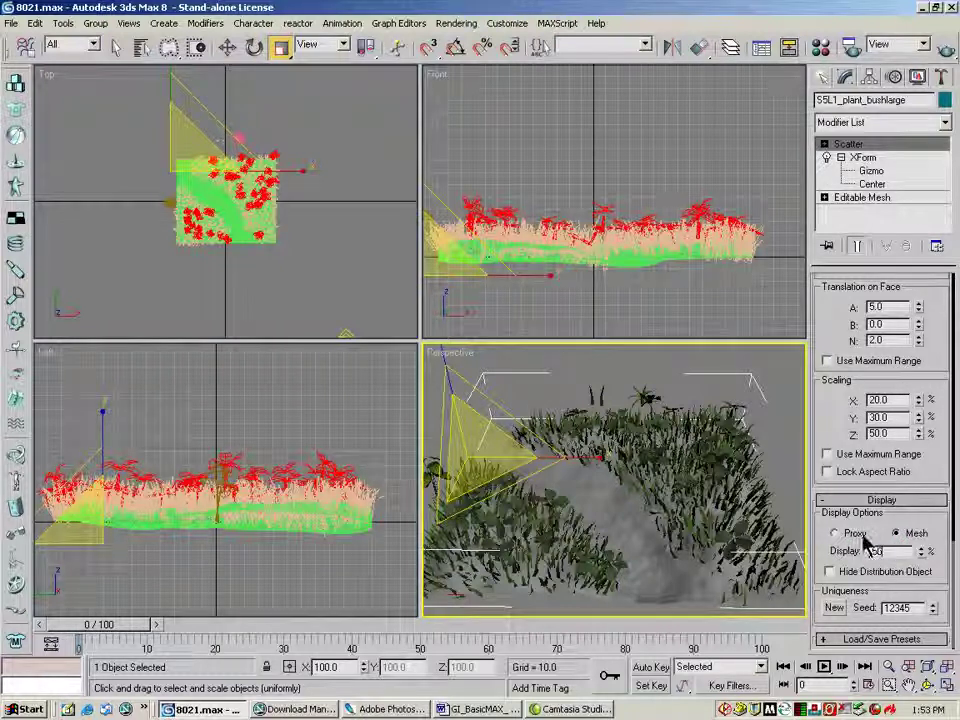
key("Return")
Flatten the XForm gizmo with non-uniform scaling.
right_click(776, 380)
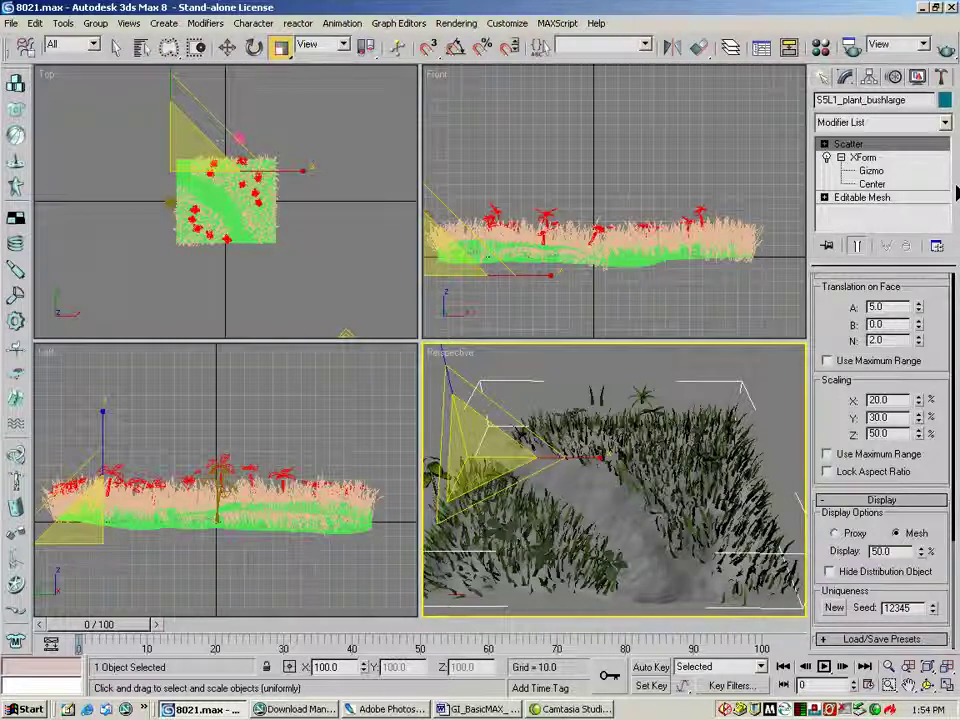
key("r")
left_click_drag(525, 296, 585, 302)
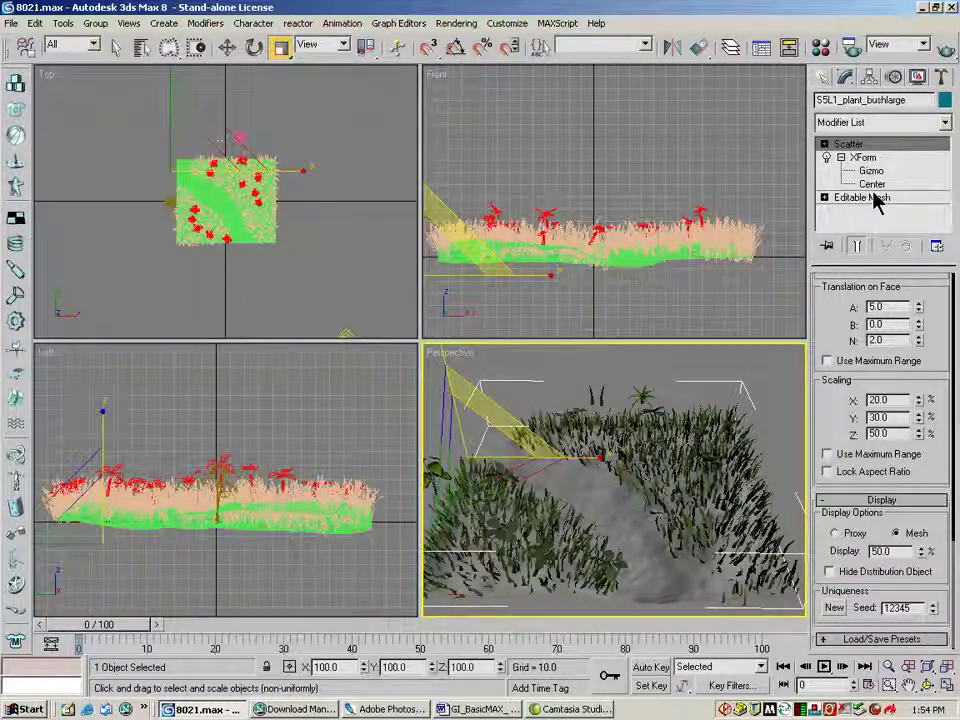
Quick-render the Perspective view of the grass and bush clusters beside the path.
left_click(950, 54)
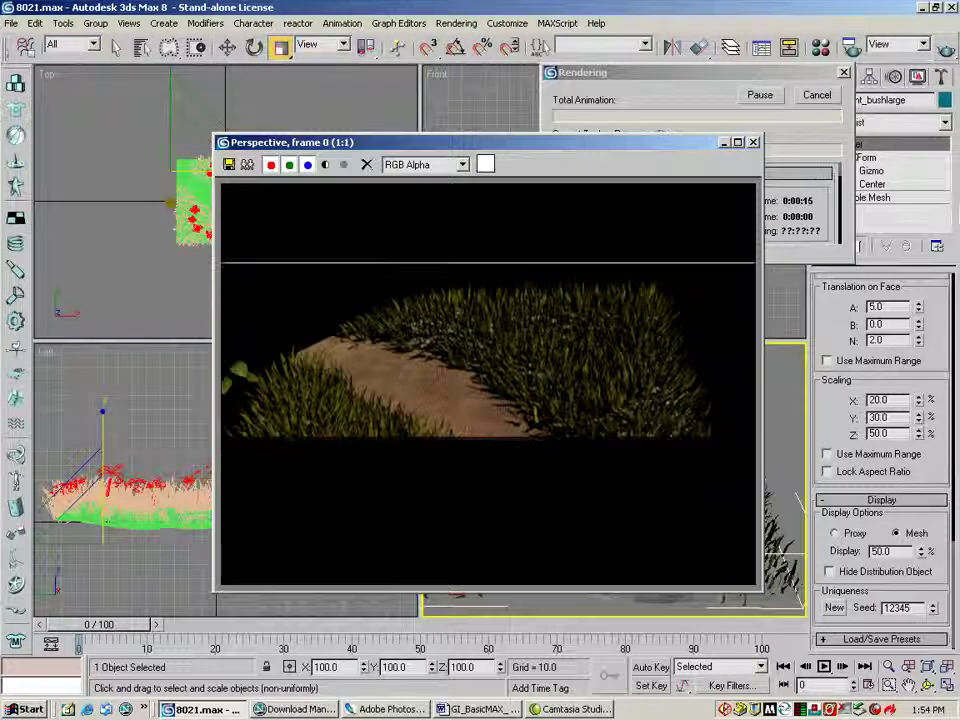